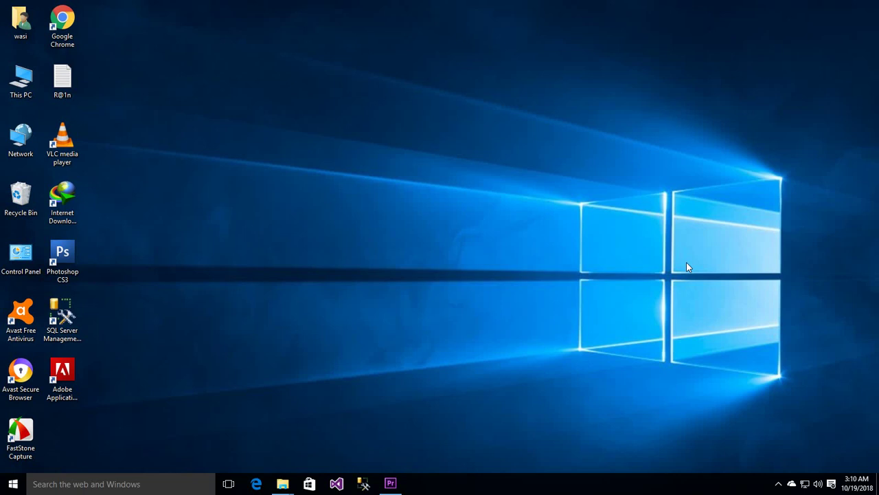
# Step: Launch Excel 2013 from the Windows Run box
pyautogui.press('super+r')
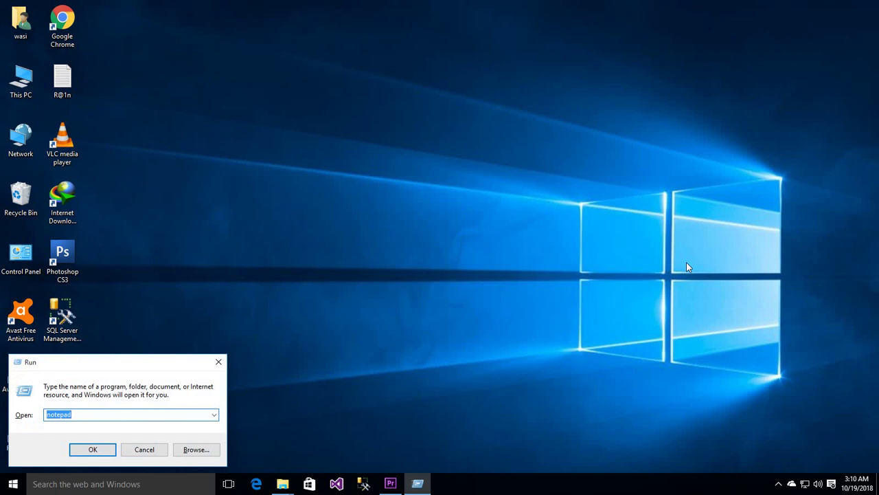
pyautogui.write('cmd')
pyautogui.press('Return')
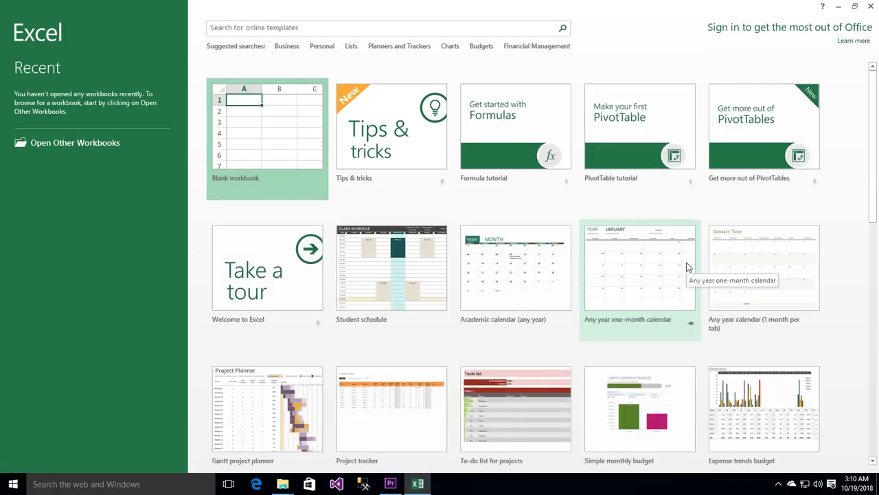
# Step: Create a blank workbook and enter the value 123 in cell F7
pyautogui.click(255, 132)
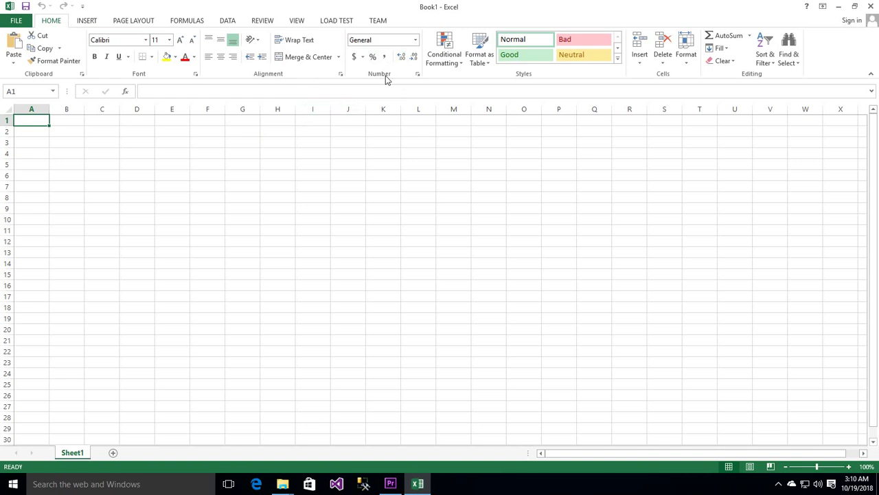
pyautogui.click(131, 186)
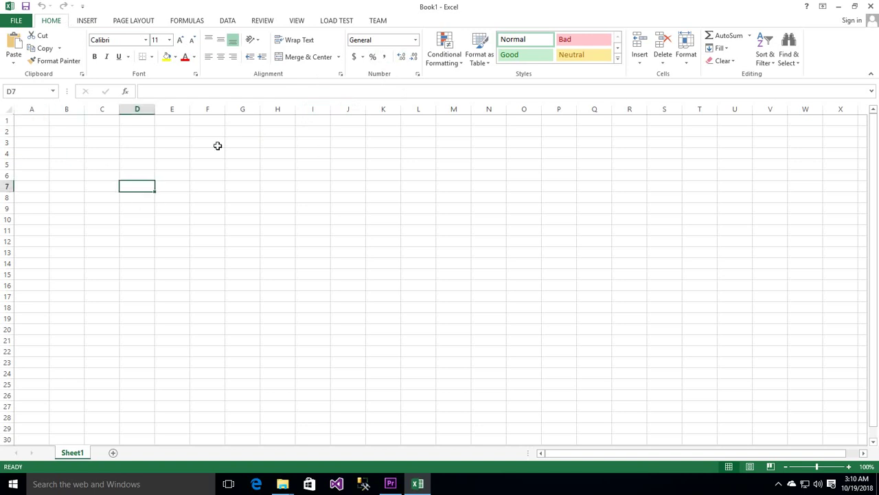
pyautogui.click(169, 177)
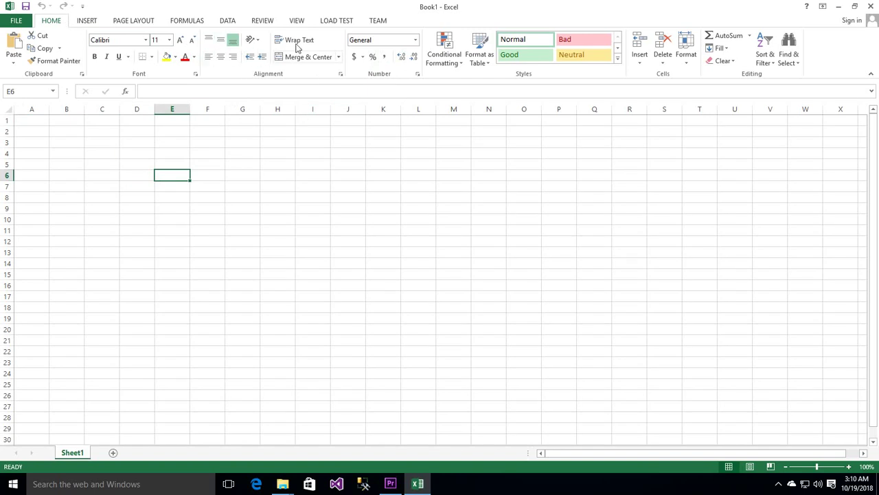
pyautogui.click(210, 182)
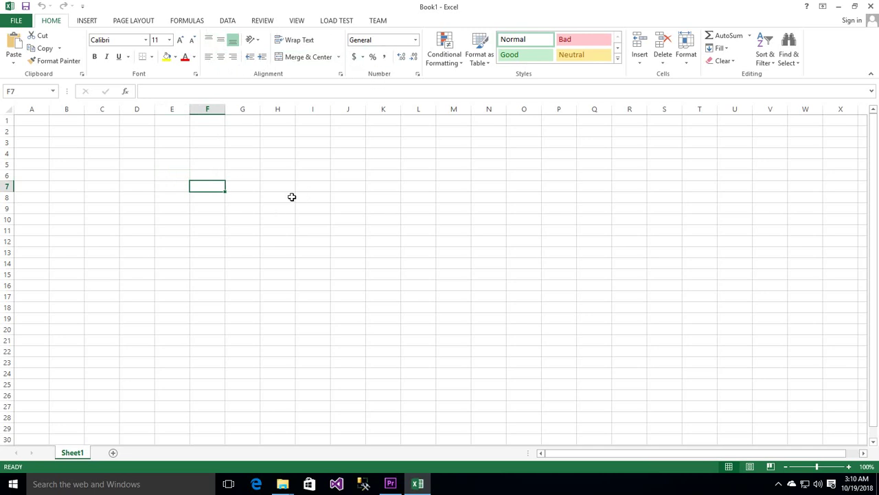
pyautogui.write('123')
pyautogui.click(273, 208)
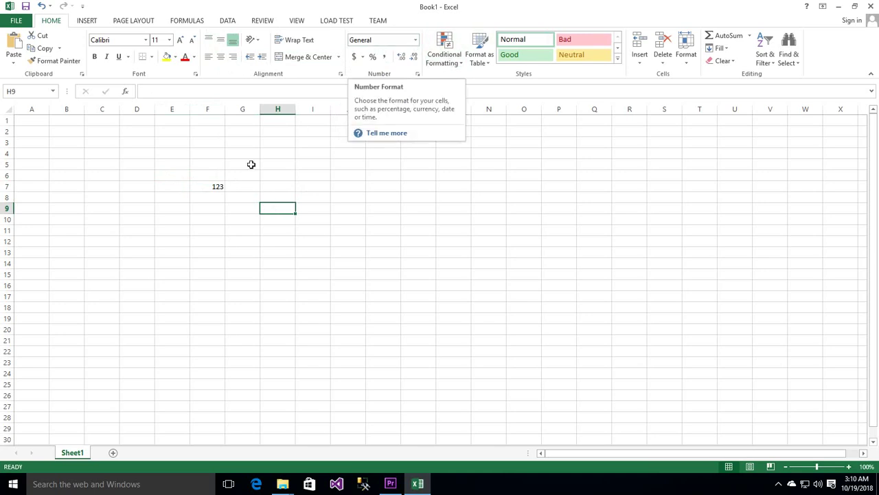
# Step: Clear cell F7 and apply the Number format to it
pyautogui.click(201, 184)
pyautogui.press('Delete')
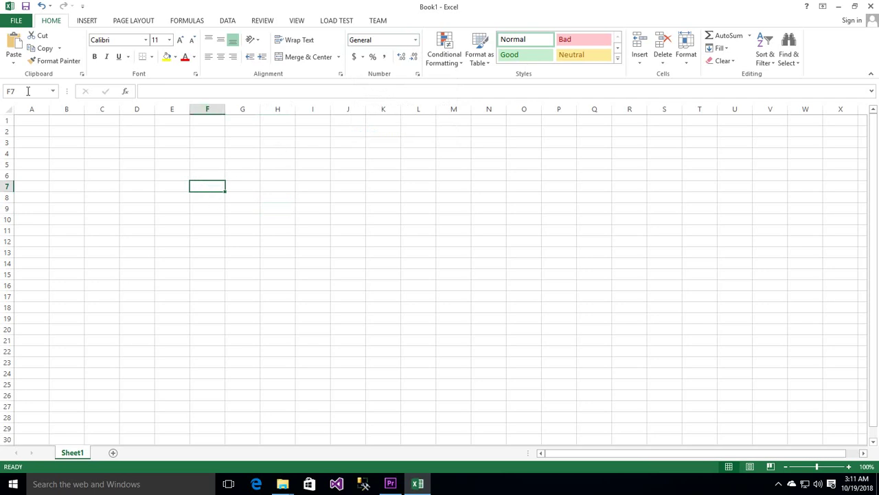
pyautogui.click(416, 41)
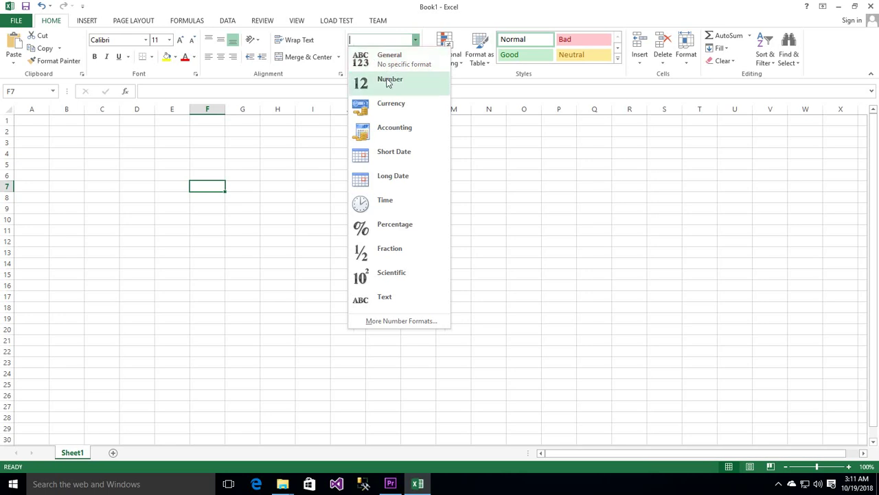
pyautogui.click(386, 83)
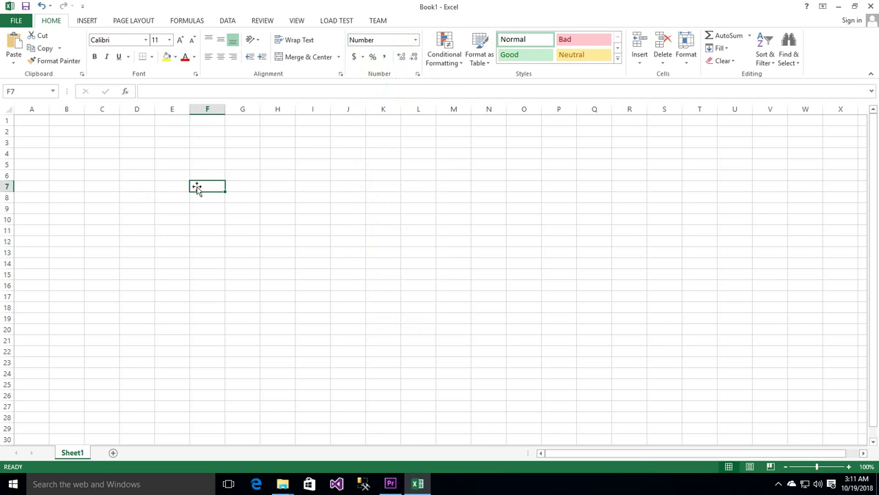
# Step: Re-enter 123 in F7 so it displays as 123.00
pyautogui.write('as')
pyautogui.click(205, 207)
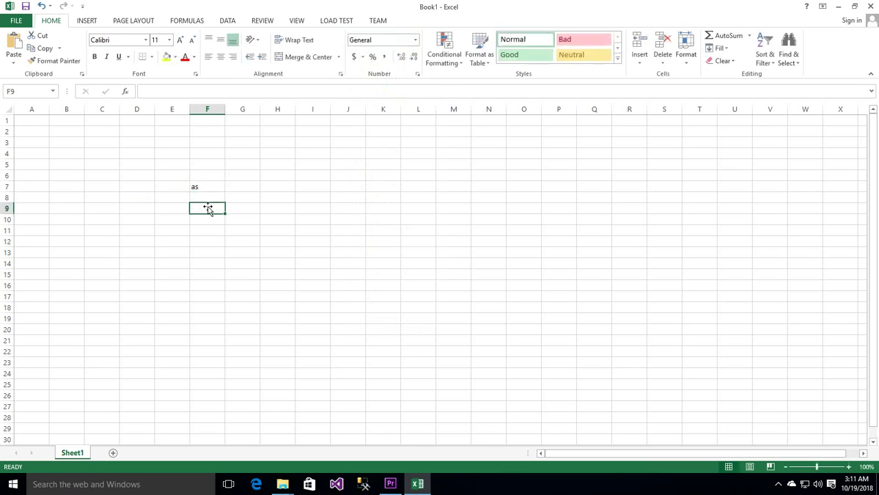
pyautogui.click(206, 189)
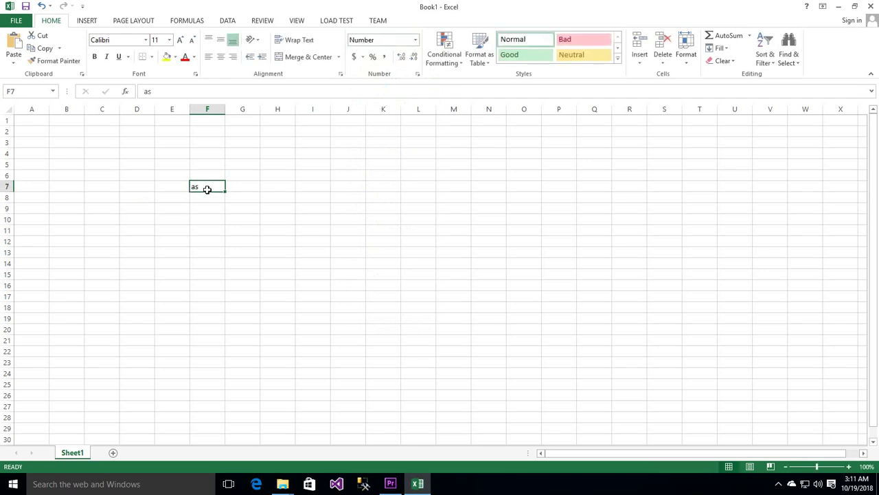
pyautogui.write('123')
pyautogui.click(207, 217)
pyautogui.click(216, 189)
pyautogui.click(414, 40)
# Step: Cycle F7 through Currency, Short Date and Percentage, then reset it to General
pyautogui.click(393, 108)
pyautogui.click(415, 40)
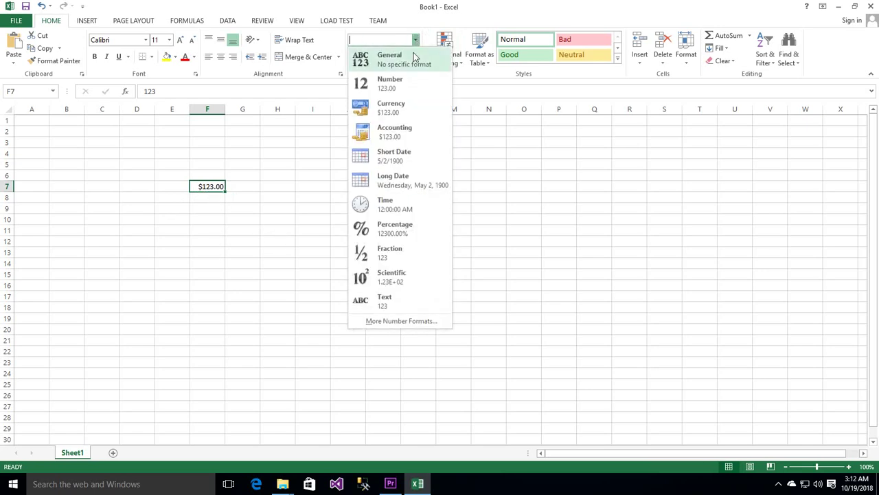
pyautogui.click(406, 160)
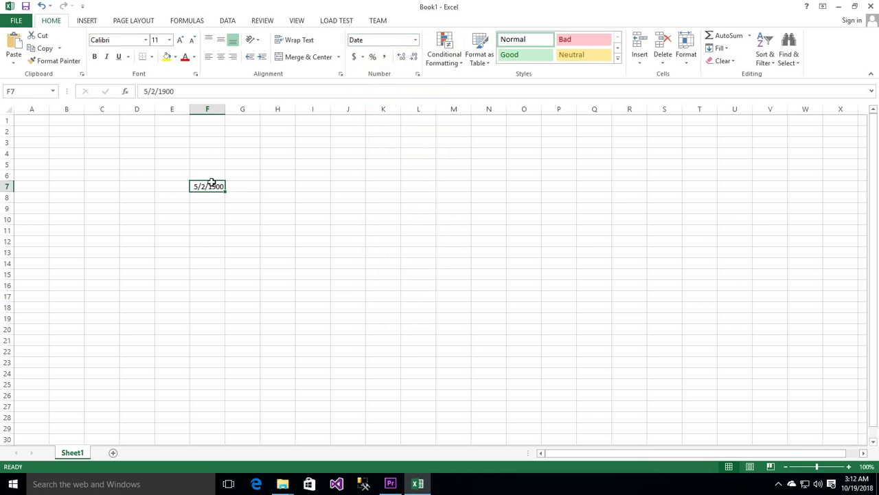
pyautogui.click(415, 40)
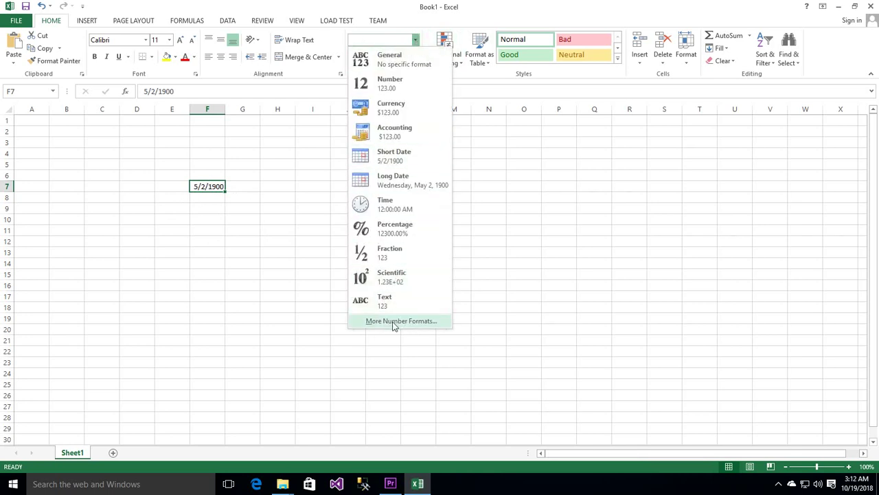
pyautogui.click(394, 229)
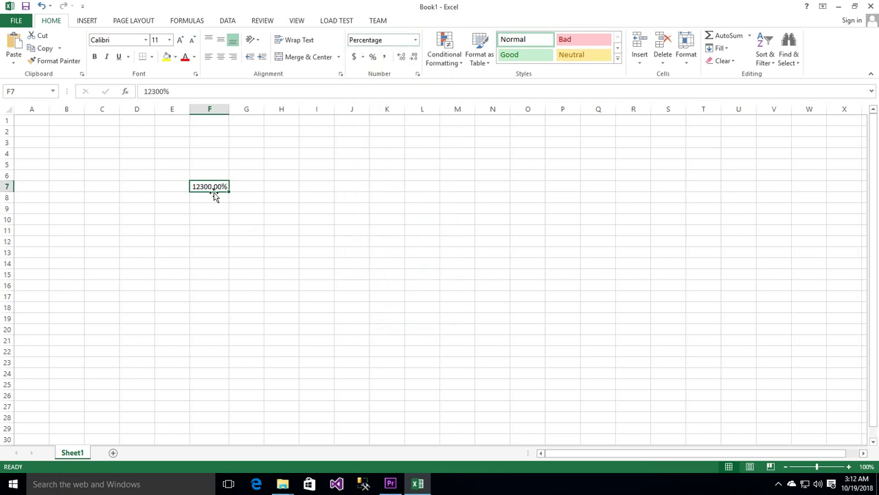
pyautogui.click(416, 40)
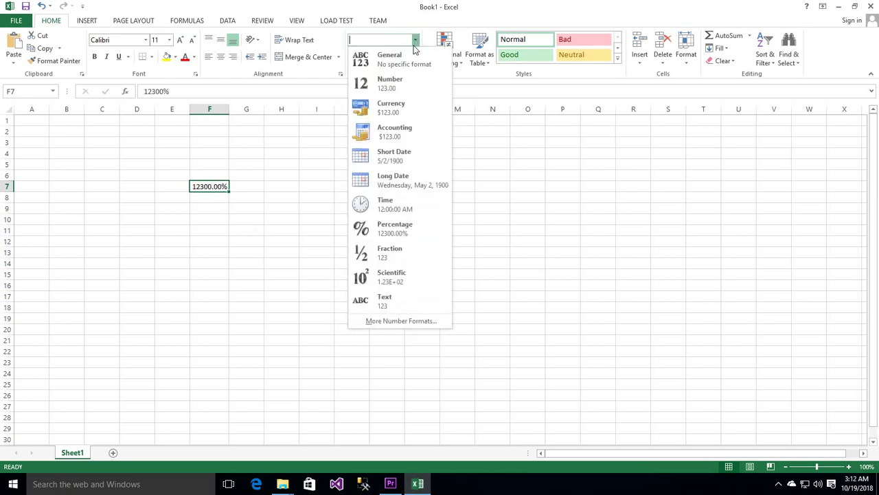
pyautogui.click(378, 59)
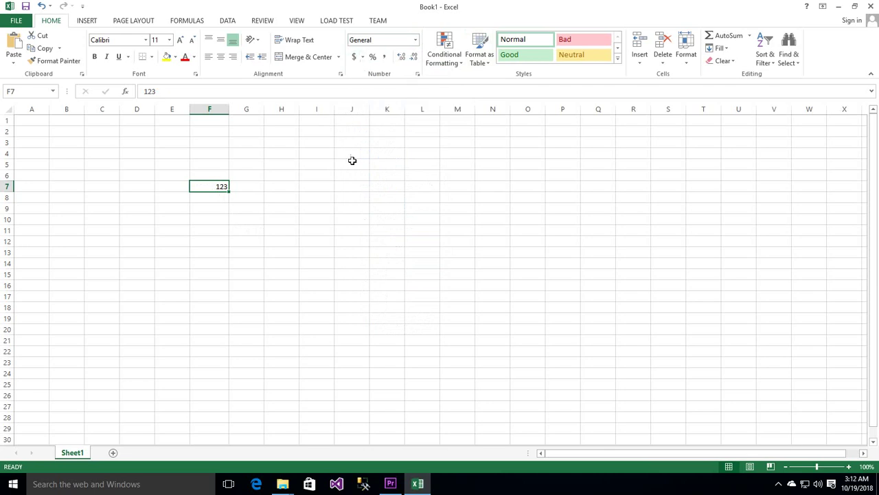
# Step: Open More Accounting Formats for F7 from the Accounting ($) dropdown
pyautogui.click(364, 58)
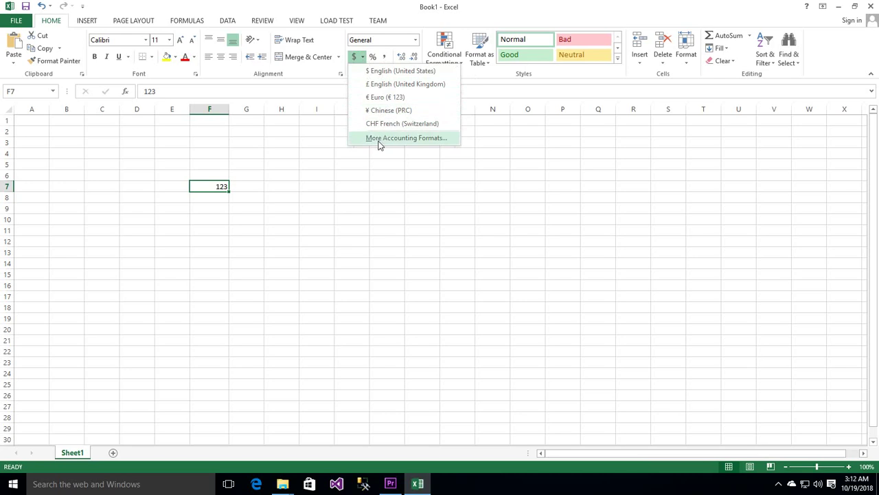
pyautogui.click(421, 139)
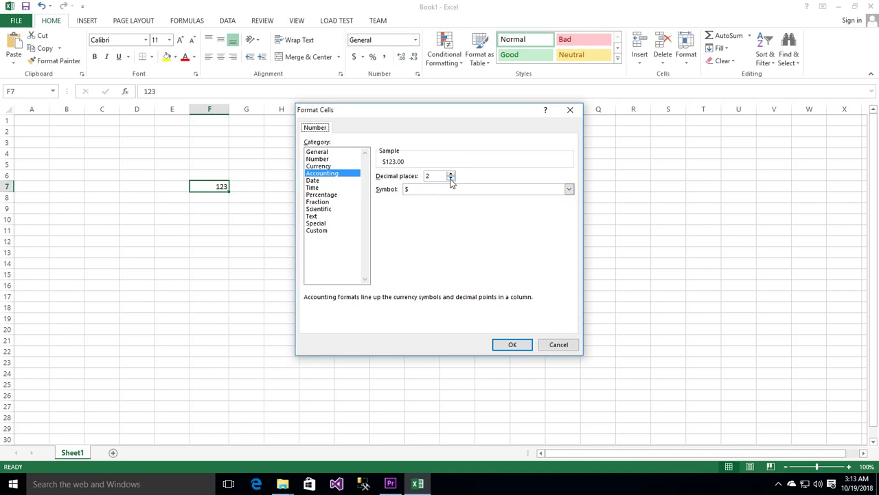
# Step: Lower the Accounting decimal places to 0, then set them back to 2
pyautogui.click(451, 179)
pyautogui.click(451, 179)
pyautogui.click(452, 179)
pyautogui.click(451, 173)
pyautogui.click(452, 174)
# Step: Choose the Rs Urdu (Pakistan) symbol and apply it, so F7 shows Rs 123.00
pyautogui.click(567, 190)
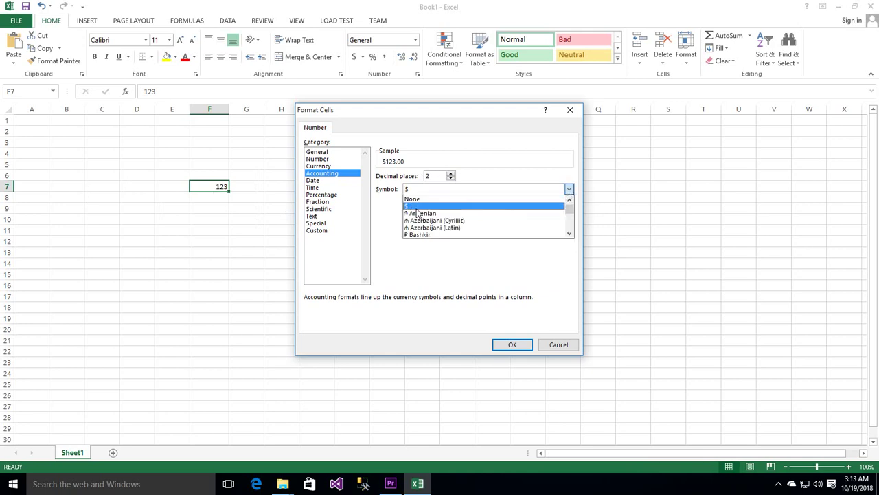
pyautogui.scroll(-5, 418, 213)
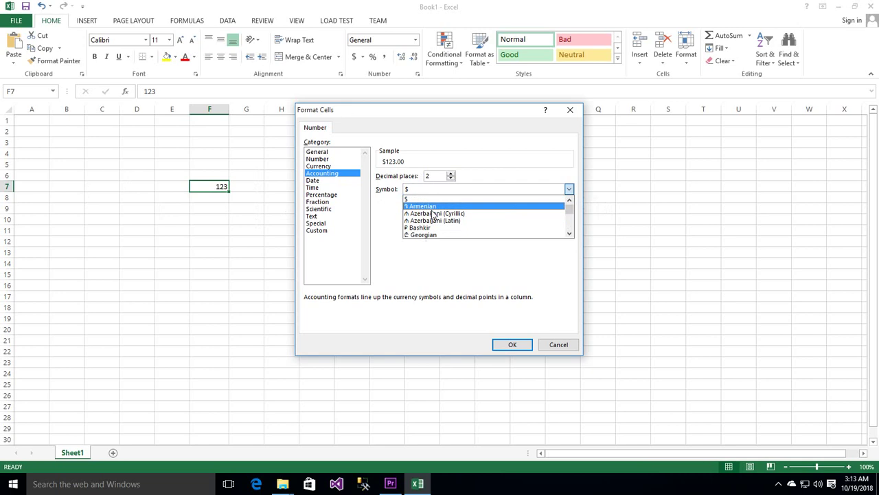
pyautogui.scroll(-1, 432, 217)
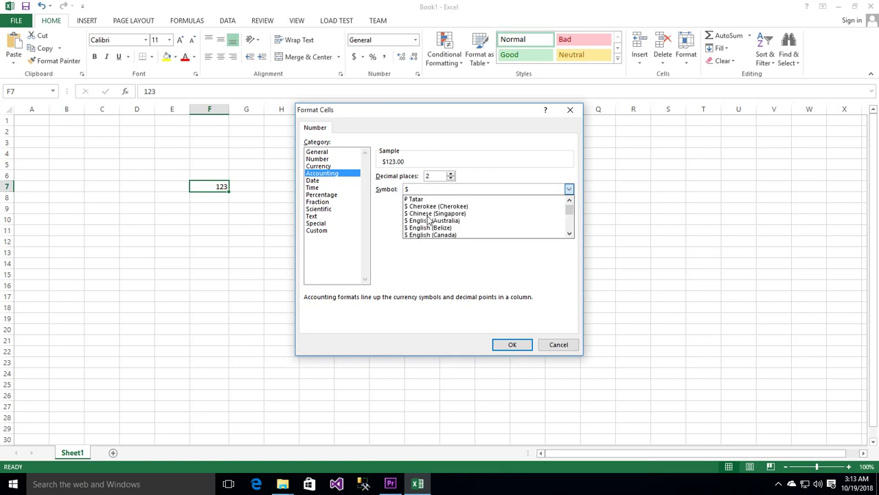
pyautogui.scroll(-1, 430, 221)
pyautogui.scroll(-2, 428, 227)
pyautogui.scroll(-1, 427, 231)
pyautogui.scroll(-2, 427, 230)
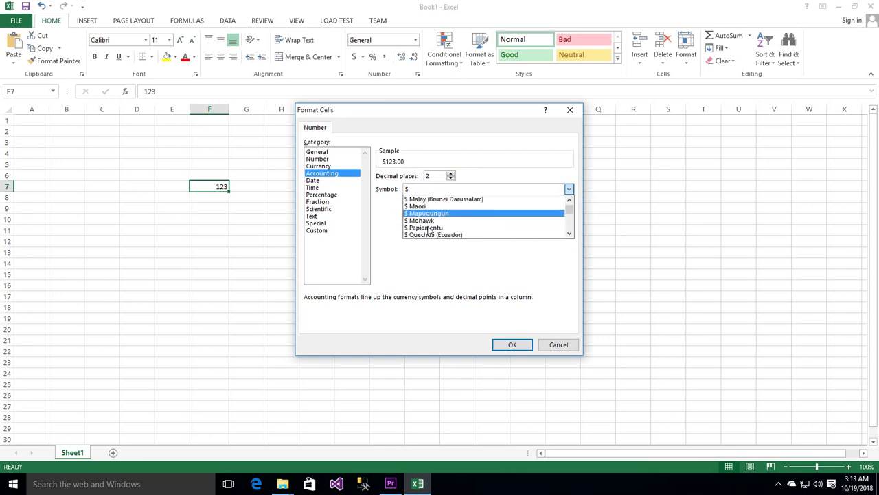
pyautogui.scroll(-2, 429, 231)
pyautogui.scroll(-2, 430, 231)
pyautogui.scroll(-1, 432, 230)
pyautogui.scroll(-2, 431, 231)
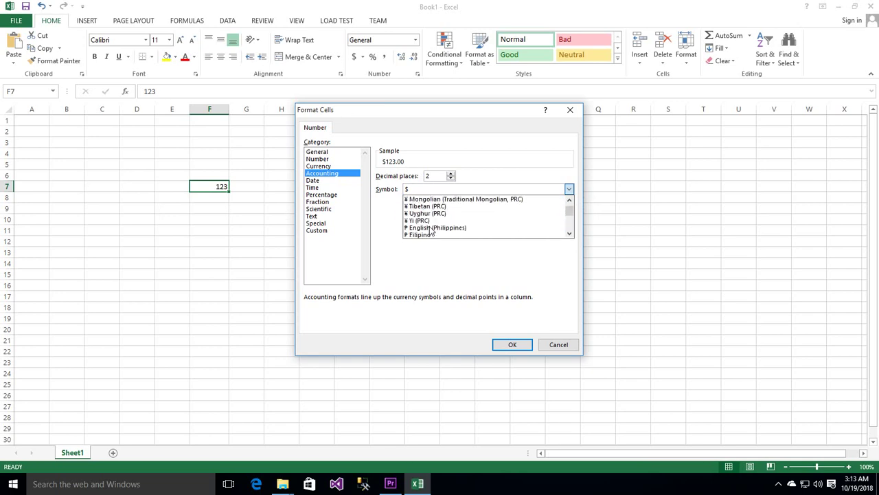
pyautogui.scroll(-2, 431, 230)
pyautogui.scroll(-2, 432, 230)
pyautogui.moveTo(570, 213); pyautogui.dragTo(570, 217)
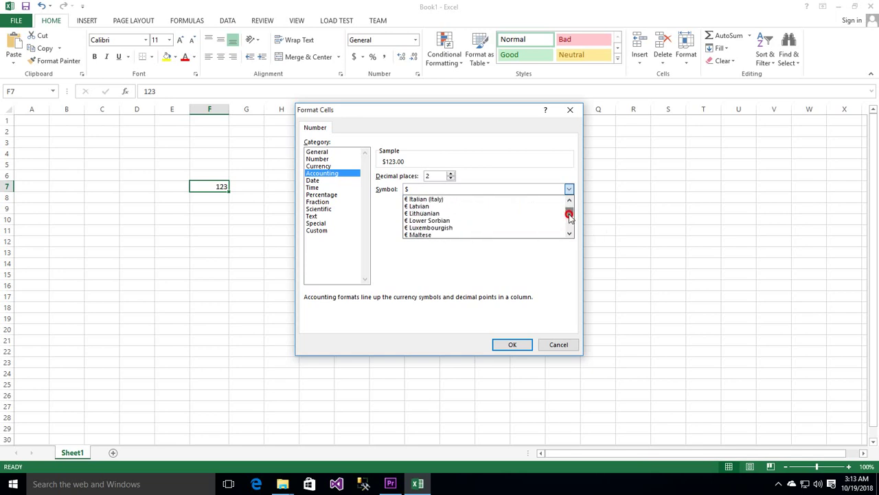
pyautogui.scroll(2, 427, 230)
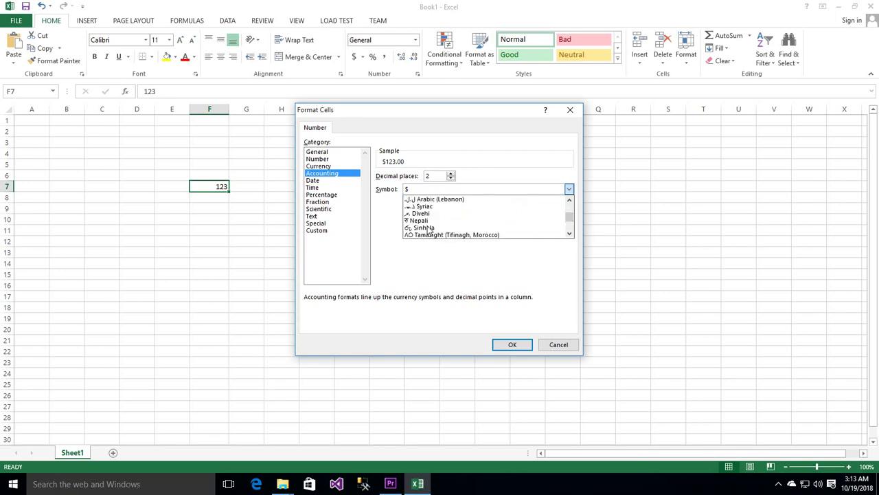
pyautogui.scroll(2, 427, 228)
pyautogui.scroll(2, 428, 225)
pyautogui.scroll(2, 429, 221)
pyautogui.scroll(2, 427, 222)
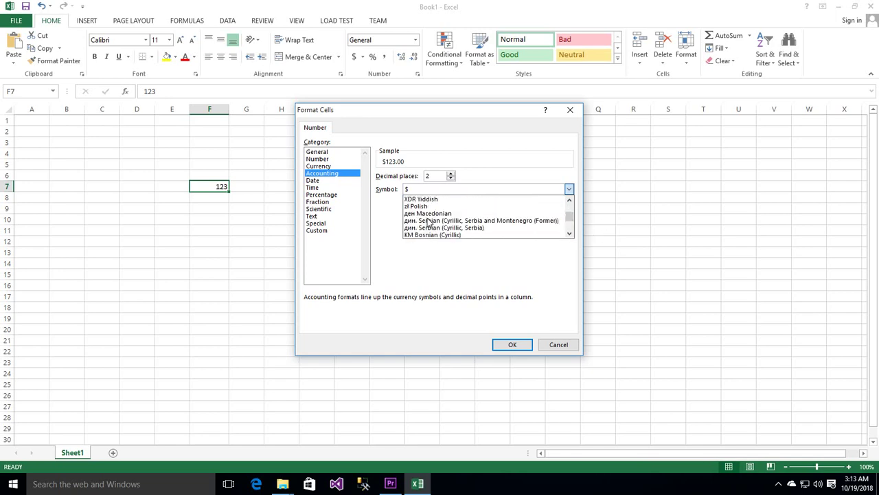
pyautogui.scroll(2, 428, 227)
pyautogui.scroll(2, 427, 231)
pyautogui.scroll(2, 427, 235)
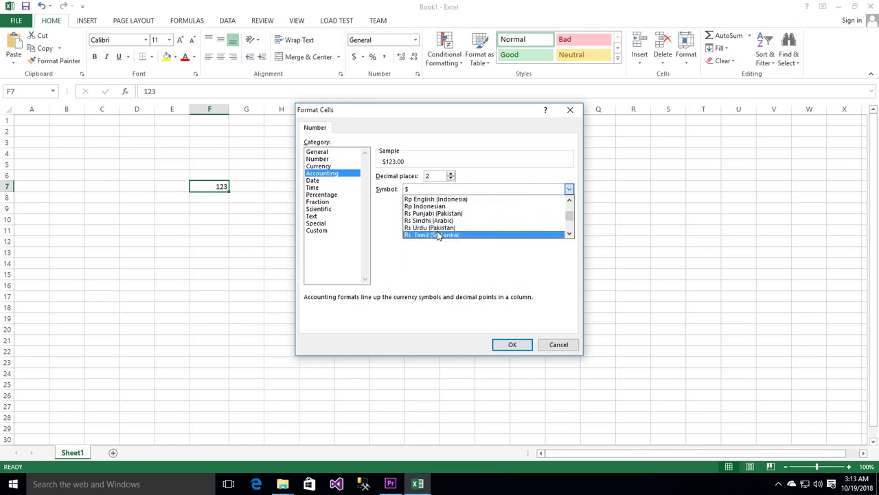
pyautogui.click(440, 230)
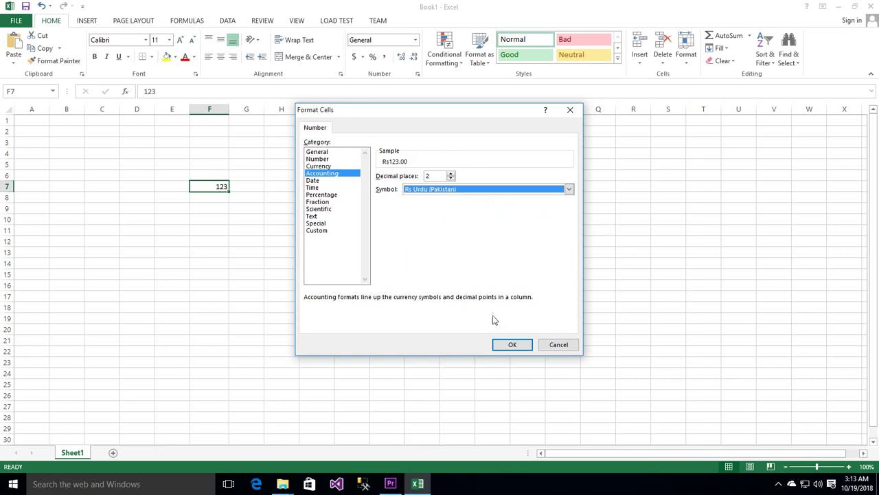
pyautogui.click(508, 344)
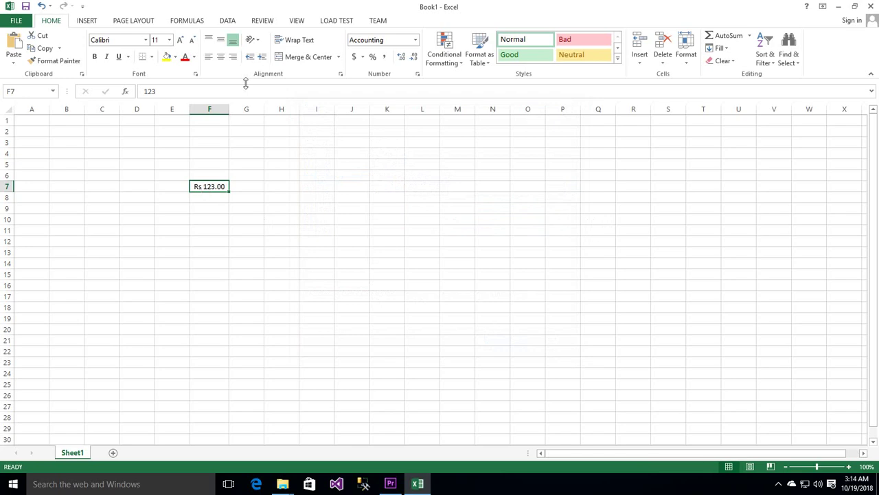
# Step: Widen column F, give F7 the $ Accounting format, and reopen More Accounting Formats
pyautogui.moveTo(229, 108); pyautogui.dragTo(274, 109)
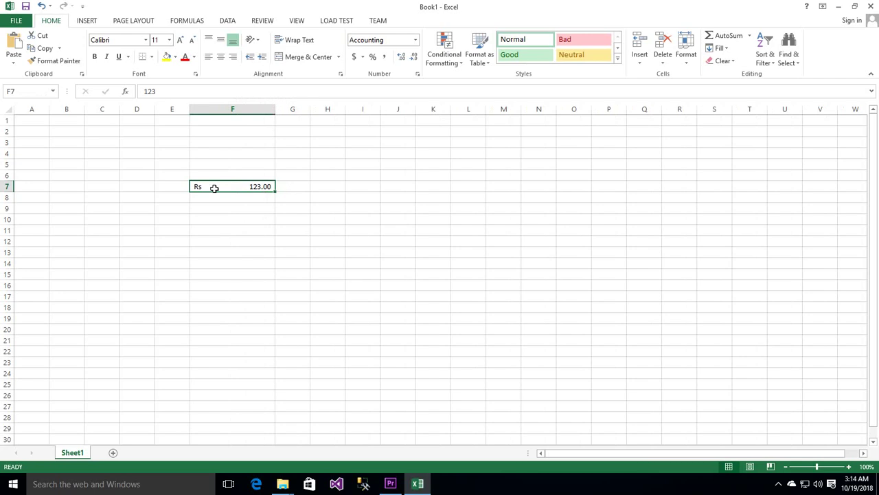
pyautogui.click(414, 40)
pyautogui.click(375, 61)
pyautogui.click(415, 39)
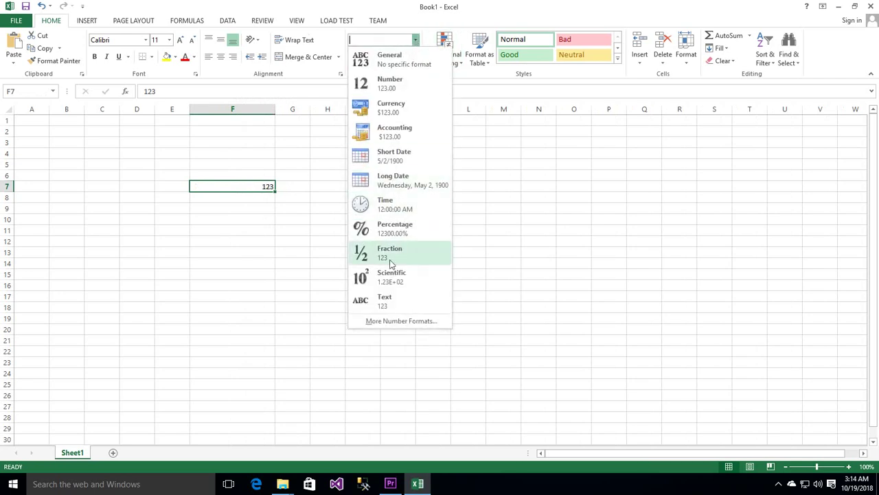
pyautogui.click(392, 131)
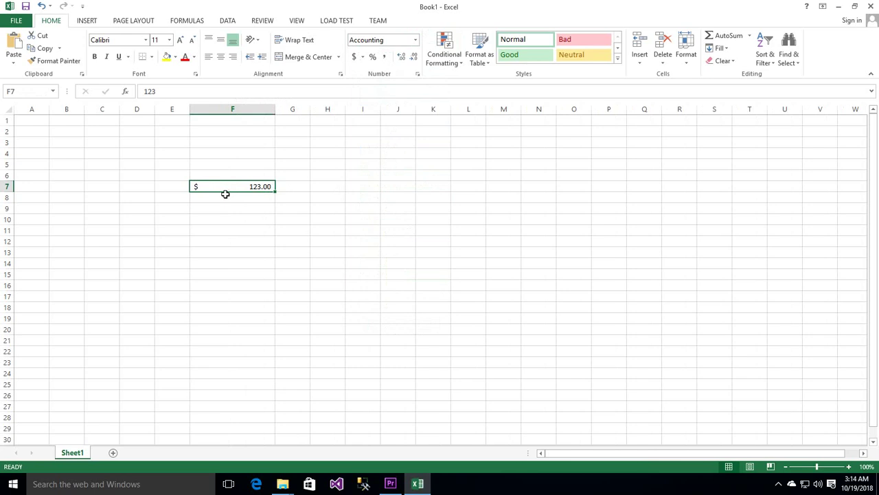
pyautogui.click(363, 57)
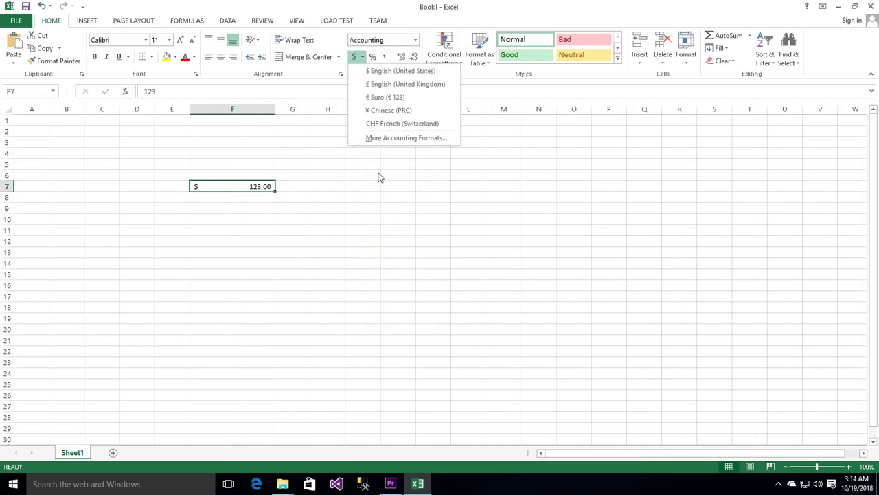
pyautogui.click(382, 137)
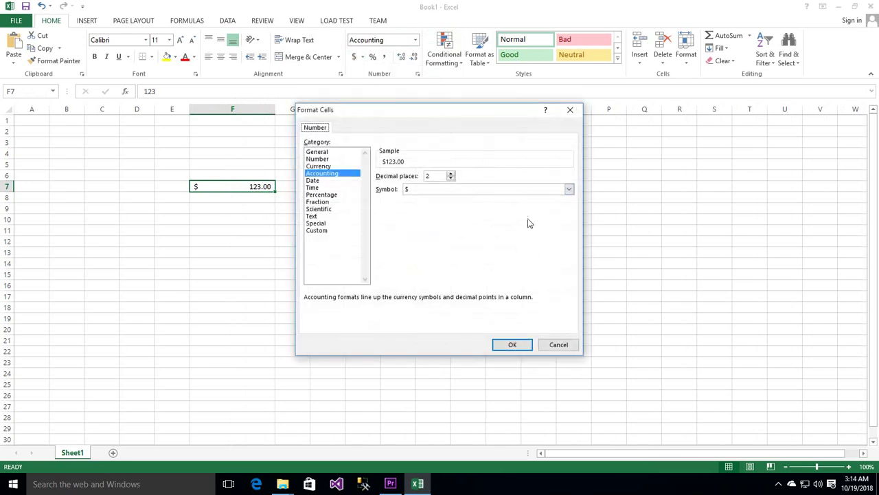
# Step: Browse the currency Symbol list, keeping the $ symbol
pyautogui.click(569, 189)
pyautogui.scroll(-10, 481, 227)
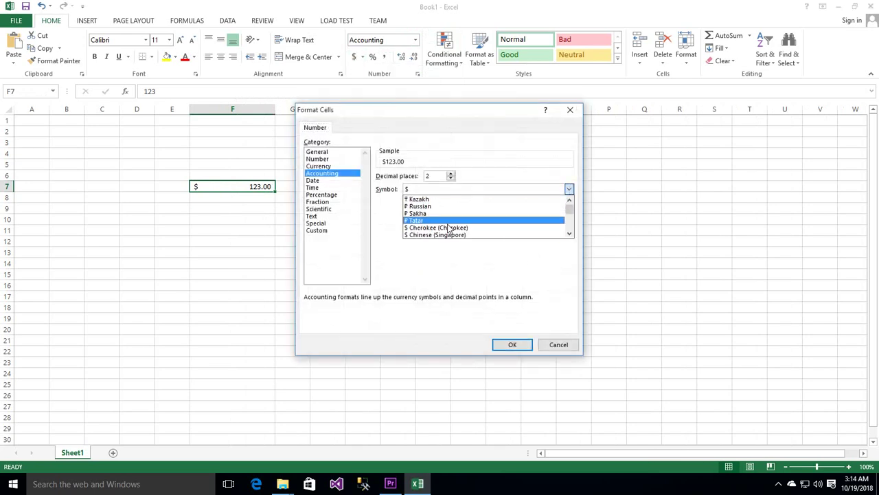
pyautogui.moveTo(570, 207)
pyautogui.mouseDown()
pyautogui.moveTo(571, 216)
pyautogui.moveTo(570, 208)
pyautogui.mouseUp()
pyautogui.scroll(-3, 440, 220)
pyautogui.scroll(-3, 440, 219)
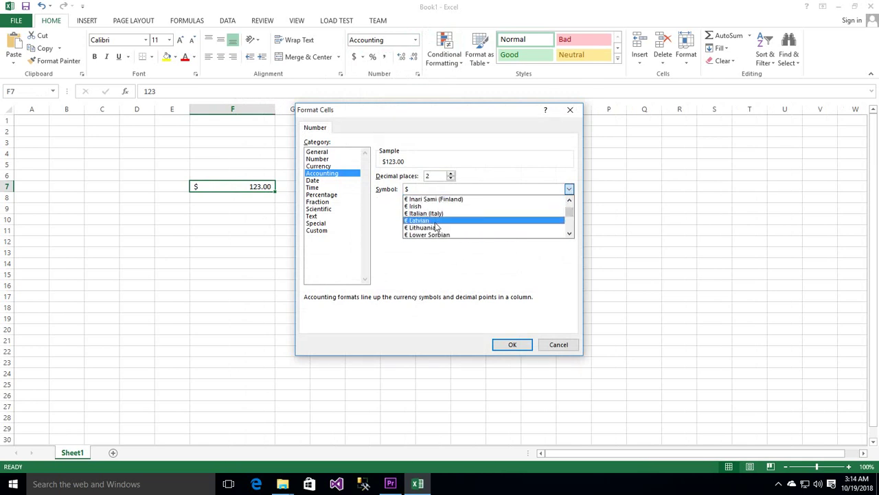
pyautogui.scroll(-3, 434, 233)
pyautogui.click(556, 347)
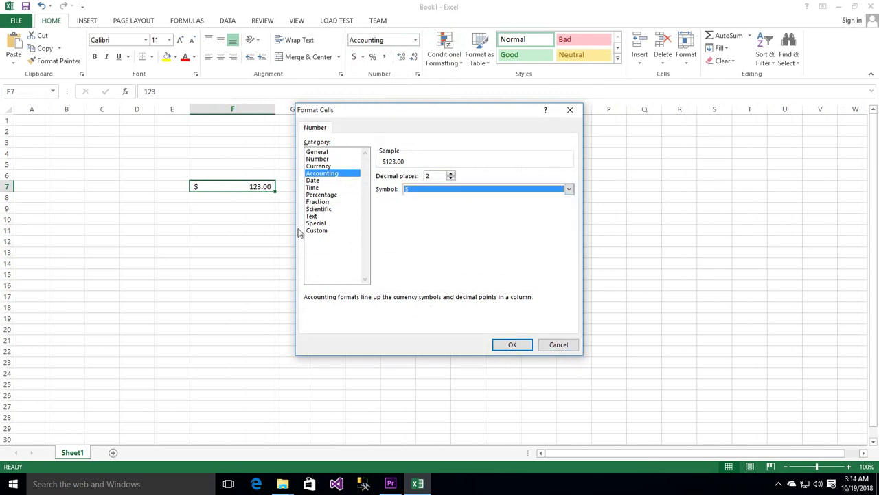
# Step: Cancel Format Cells and apply Percent Style to F7, showing 12300%
pyautogui.click(557, 346)
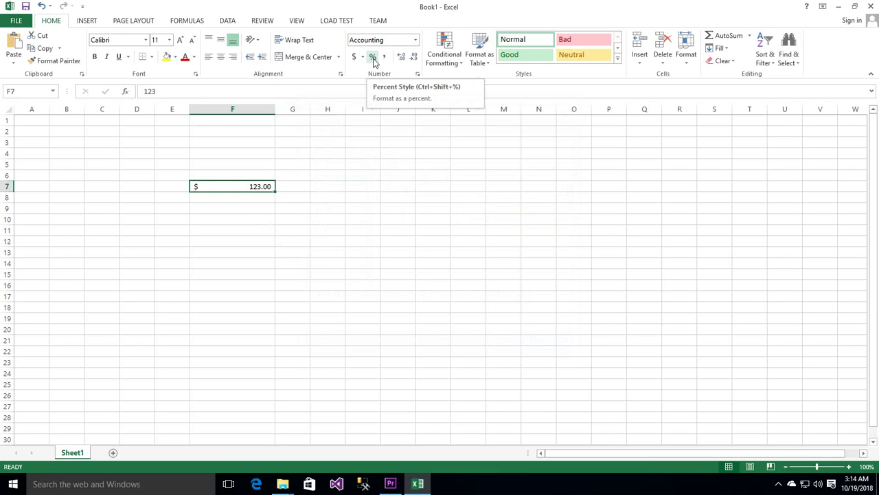
pyautogui.click(373, 58)
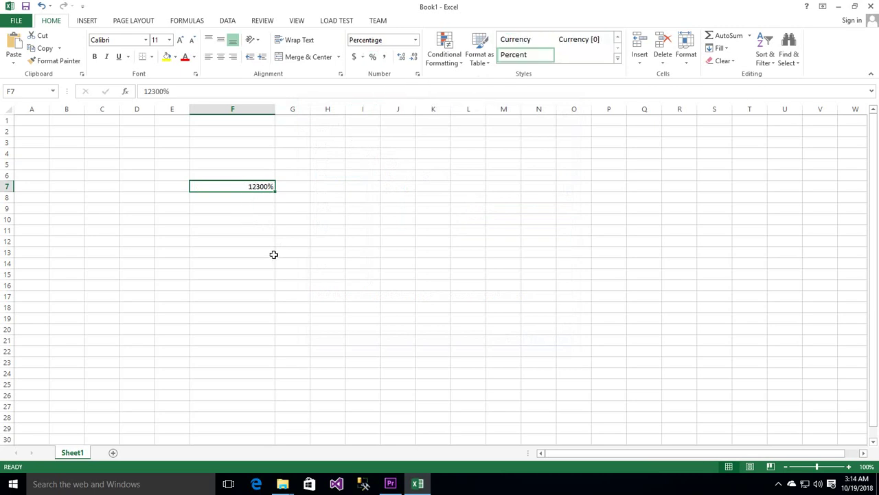
pyautogui.click(256, 206)
# Step: Enter 95.20 in F9 and apply Percent Style so it reads 9520%
pyautogui.write('95')
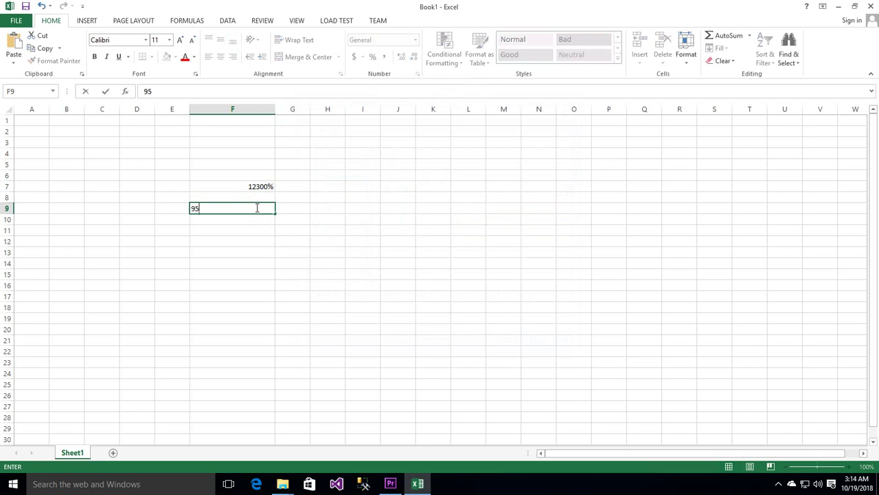
pyautogui.write('.20')
pyautogui.click(258, 220)
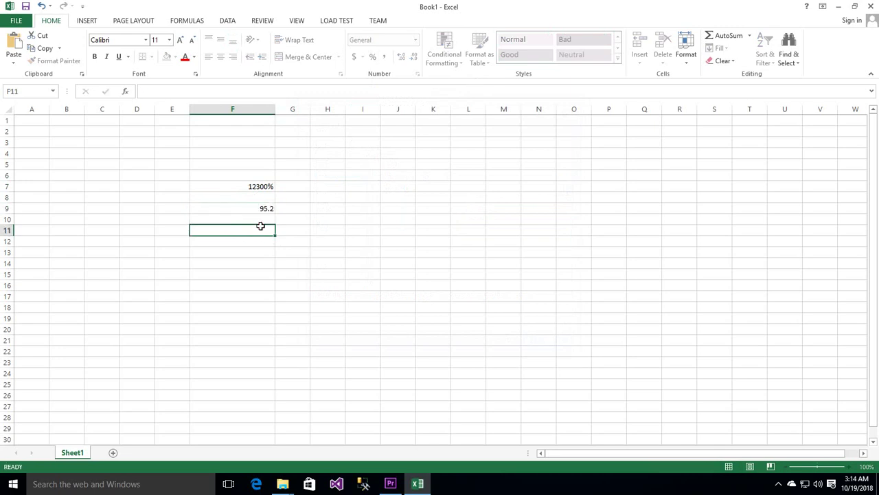
pyautogui.click(260, 208)
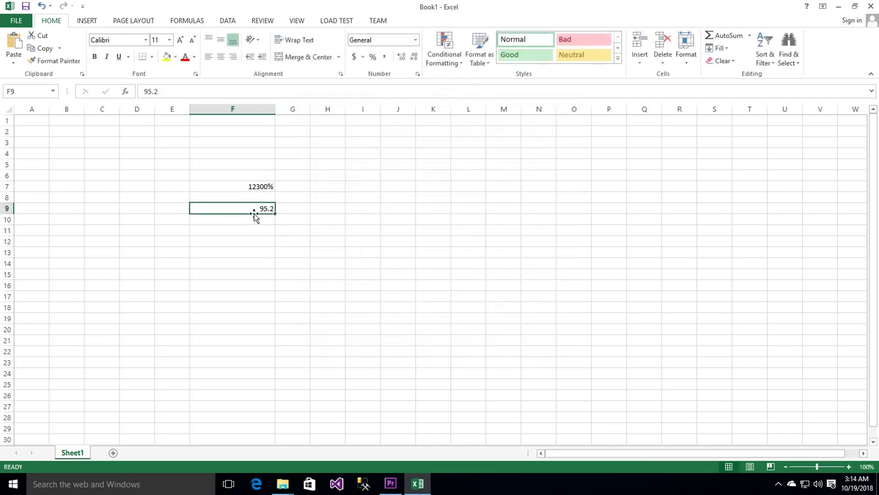
pyautogui.click(373, 56)
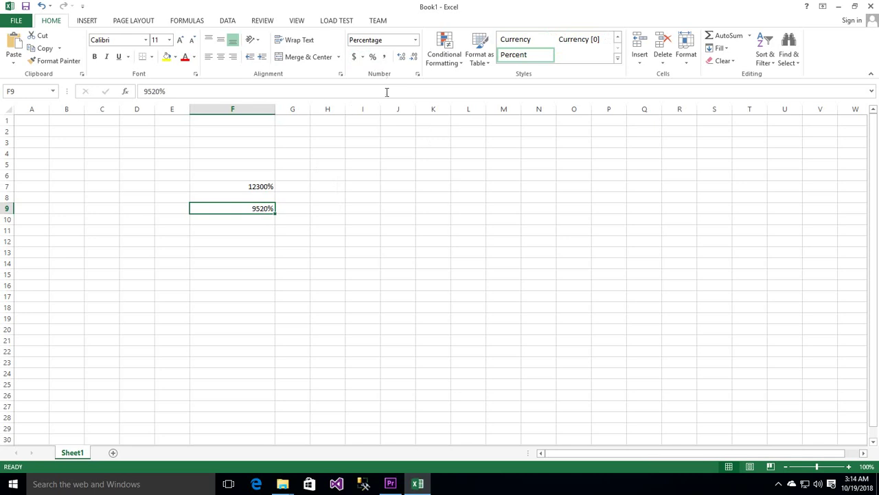
# Step: Check the formats of F9 and F7 in the Number Format list without changing them
pyautogui.click(338, 250)
pyautogui.click(258, 210)
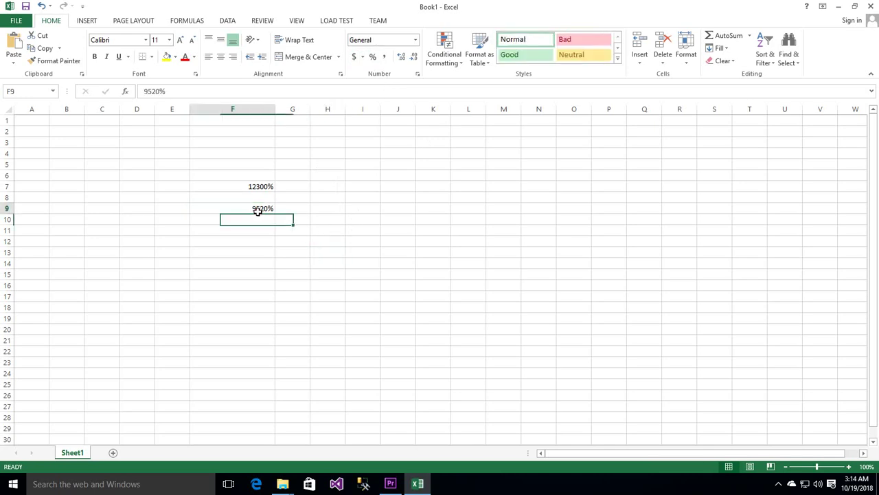
pyautogui.click(415, 40)
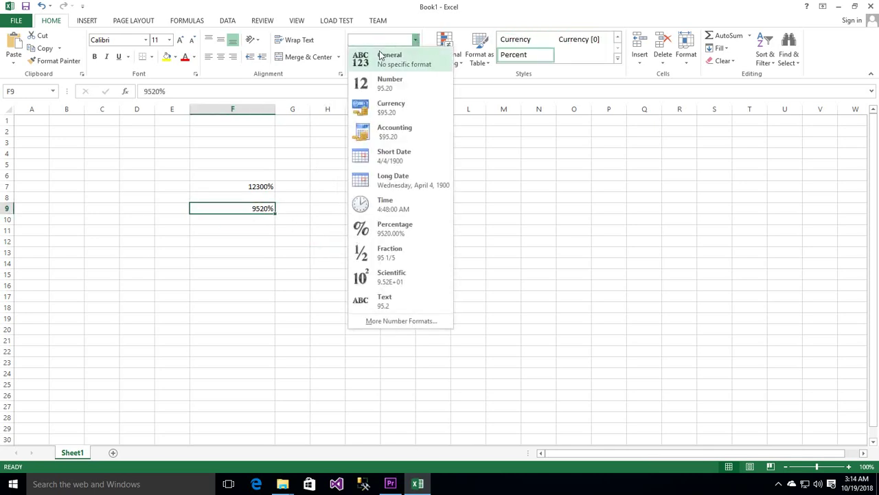
pyautogui.press('Escape')
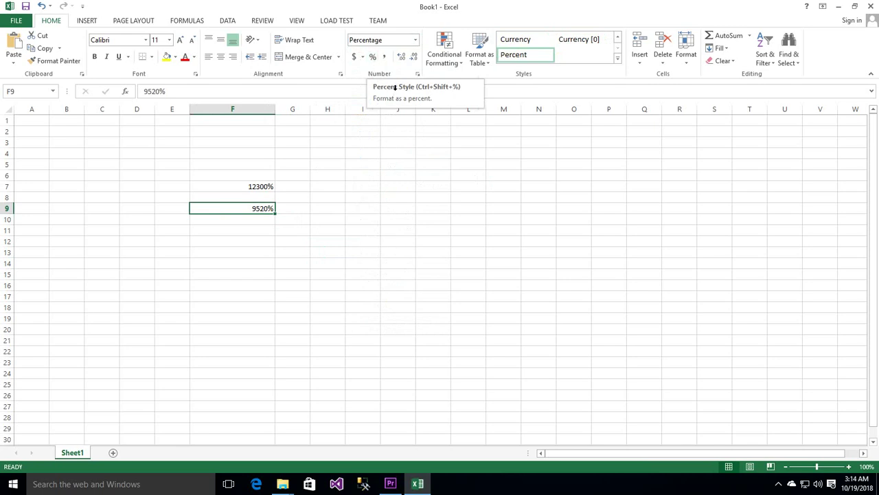
pyautogui.click(420, 175)
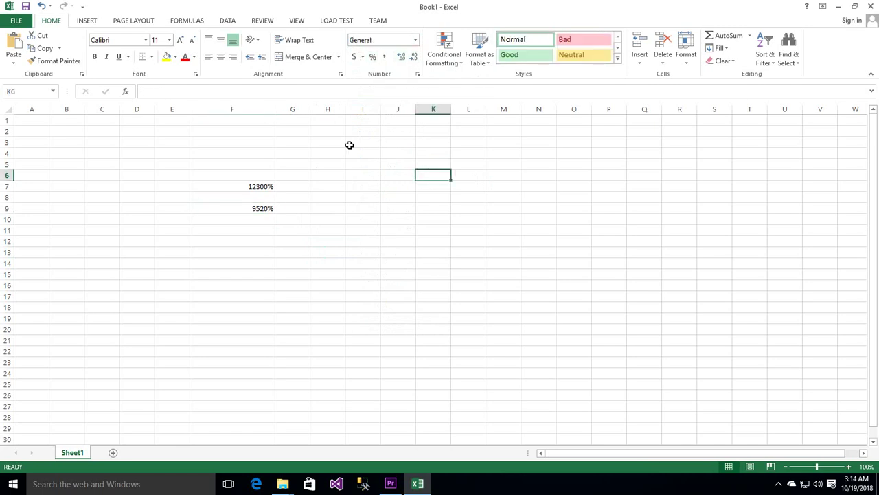
pyautogui.click(257, 182)
pyautogui.click(354, 195)
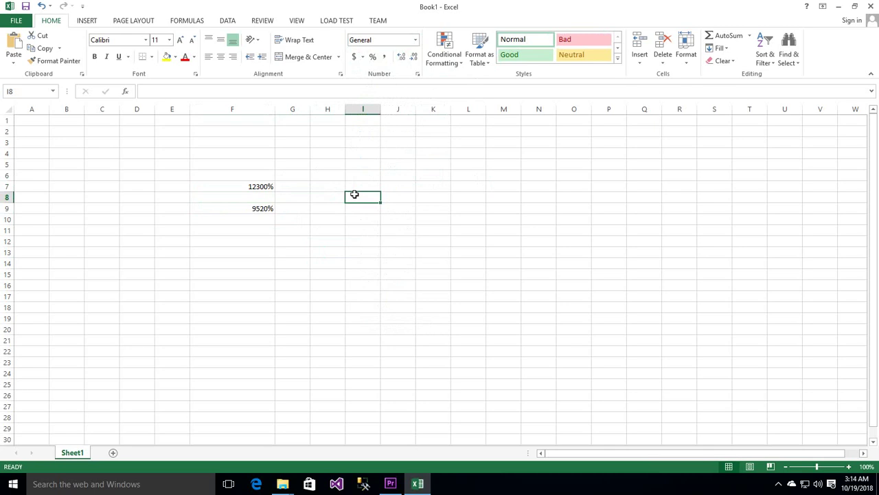
# Step: Enter 95.150 in cell I8, which displays as 95.15
pyautogui.write('95.')
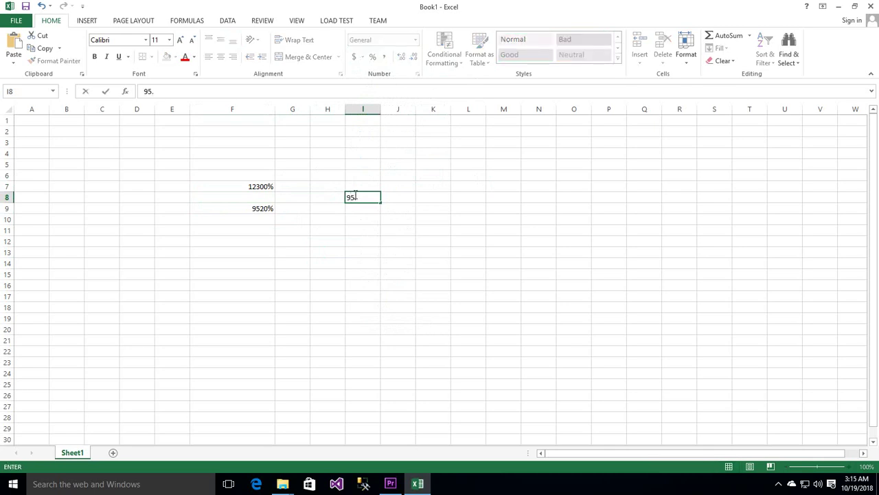
pyautogui.write('150')
pyautogui.click(378, 237)
pyautogui.click(371, 199)
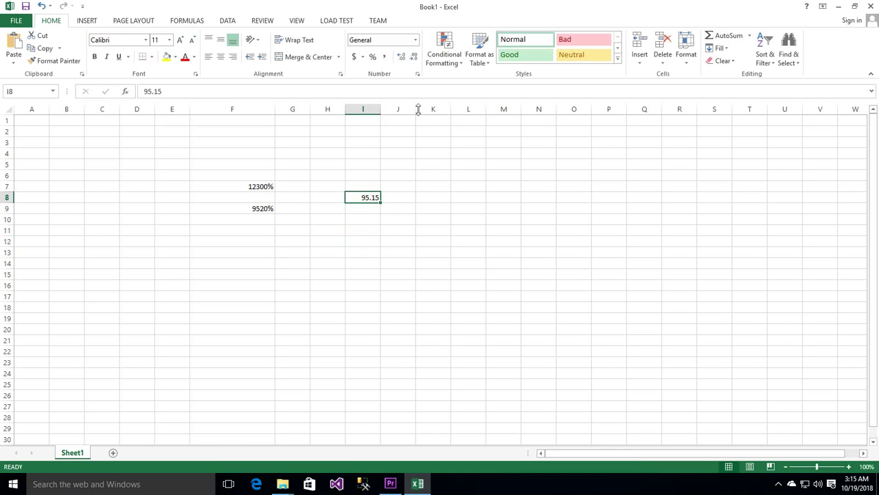
# Step: Format I8 as dollar Accounting with 0 decimal places
pyautogui.click(415, 40)
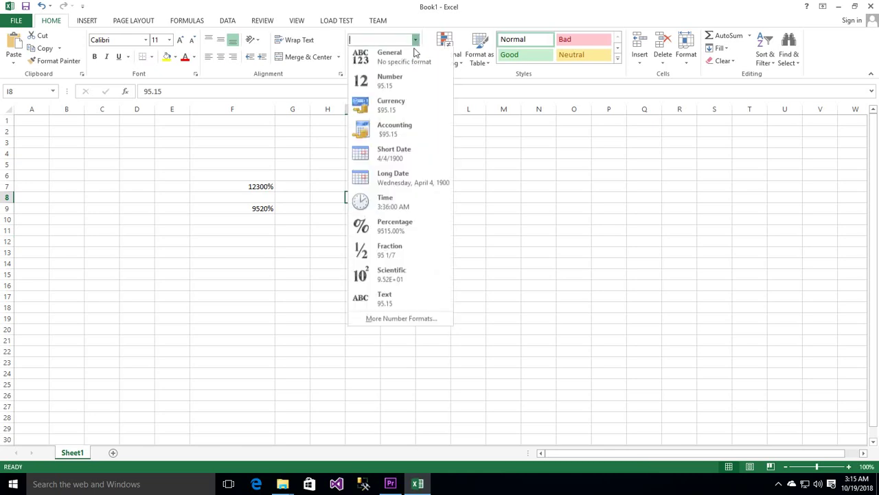
pyautogui.click(384, 302)
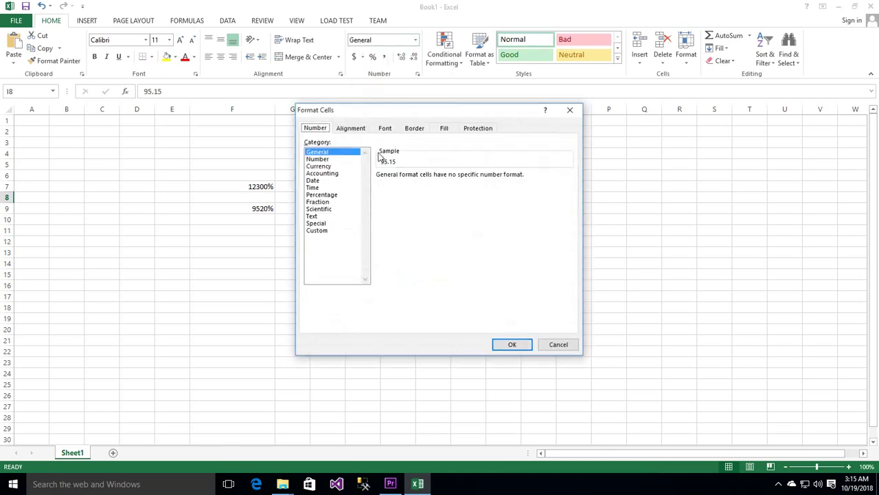
pyautogui.click(321, 173)
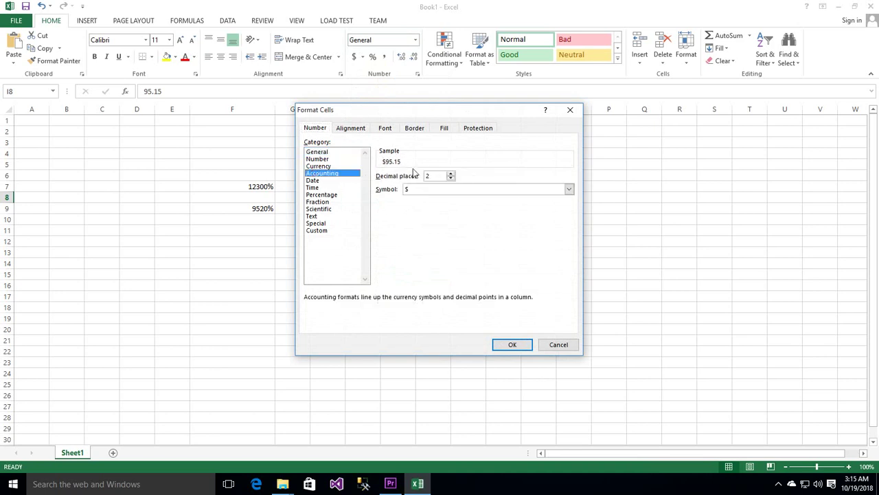
pyautogui.click(450, 180)
pyautogui.click(450, 179)
pyautogui.click(513, 344)
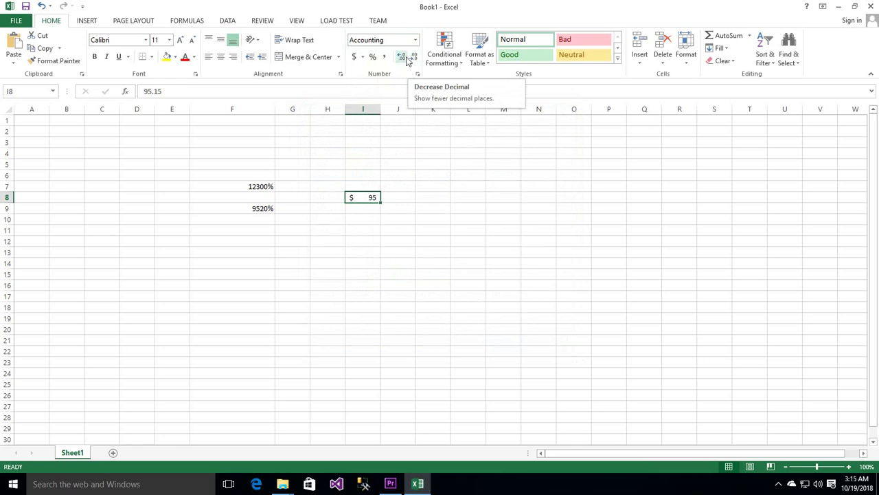
# Step: Adjust I8's decimal places up and down, aiming for two decimals ($ 95.15)
pyautogui.click(402, 57)
pyautogui.click(404, 59)
pyautogui.click(403, 58)
pyautogui.click(404, 58)
pyautogui.click(403, 58)
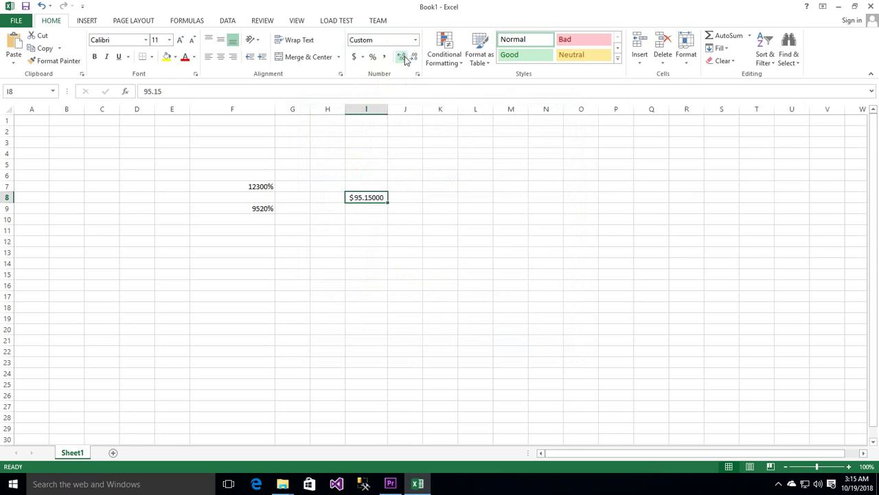
pyautogui.click(414, 59)
pyautogui.click(414, 58)
pyautogui.click(414, 58)
pyautogui.click(414, 58)
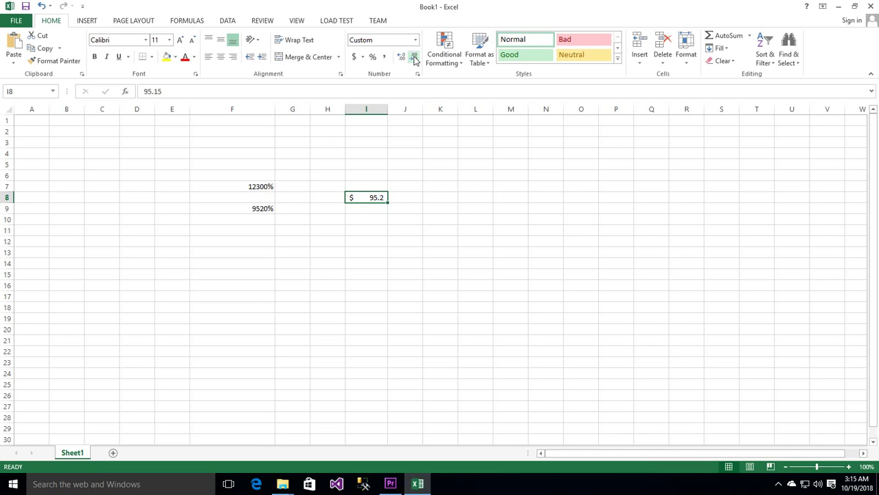
pyautogui.click(414, 58)
pyautogui.click(404, 58)
pyautogui.click(404, 57)
pyautogui.click(403, 57)
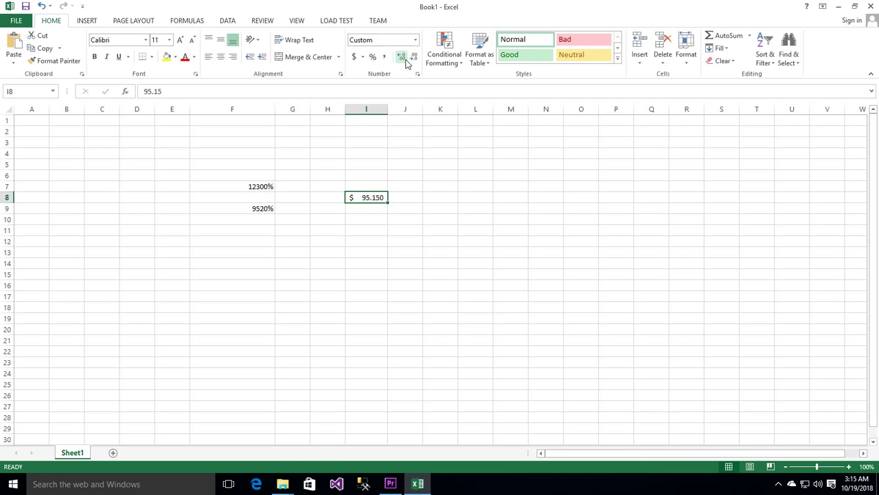
# Step: Change I8's value from 95.15 to 95.96
pyautogui.doubleClick(371, 197)
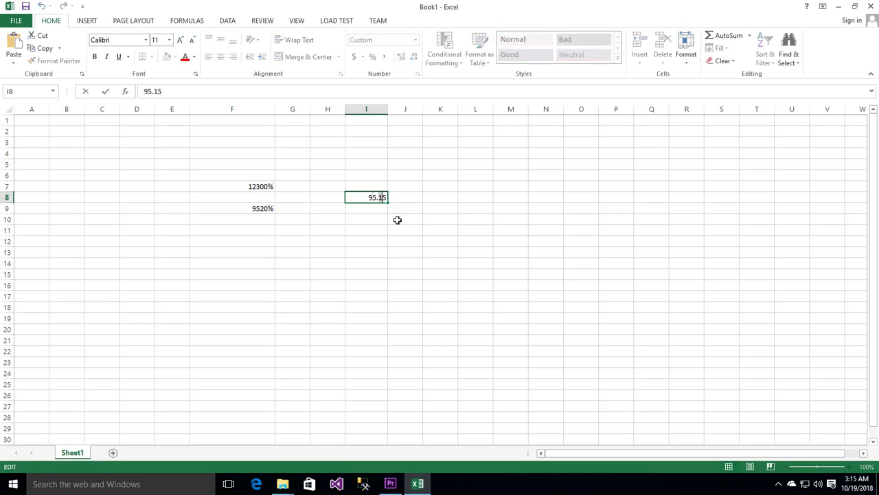
pyautogui.press('BackSpace')
pyautogui.press('BackSpace')
pyautogui.write('96')
pyautogui.press('Return')
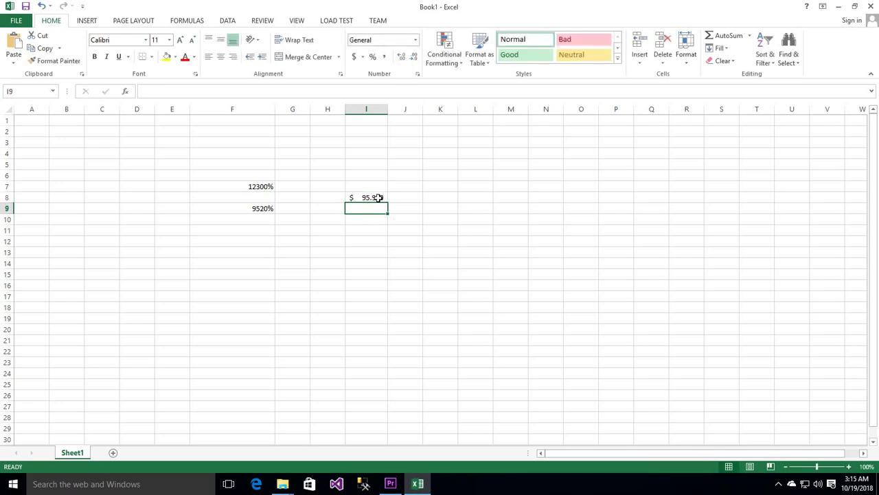
# Step: Set I8 to display one decimal place, showing $ 96.0
pyautogui.click(376, 198)
pyautogui.click(403, 58)
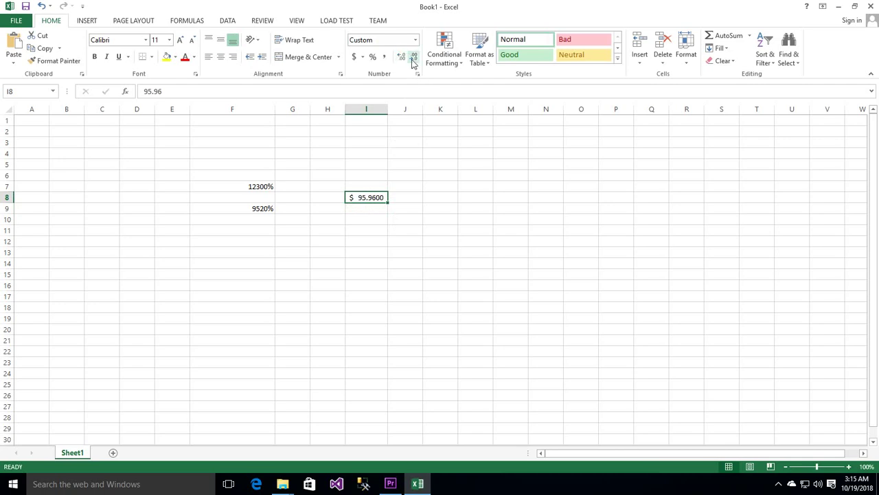
pyautogui.click(414, 58)
pyautogui.click(413, 58)
pyautogui.click(414, 58)
pyautogui.click(403, 58)
pyautogui.click(414, 57)
# Step: Select F6:K12, click an empty cell, and open Conditional Formatting > Highlight Cells Rules
pyautogui.moveTo(237, 175)
pyautogui.mouseDown()
pyautogui.moveTo(373, 186)
pyautogui.moveTo(429, 236)
pyautogui.mouseUp()
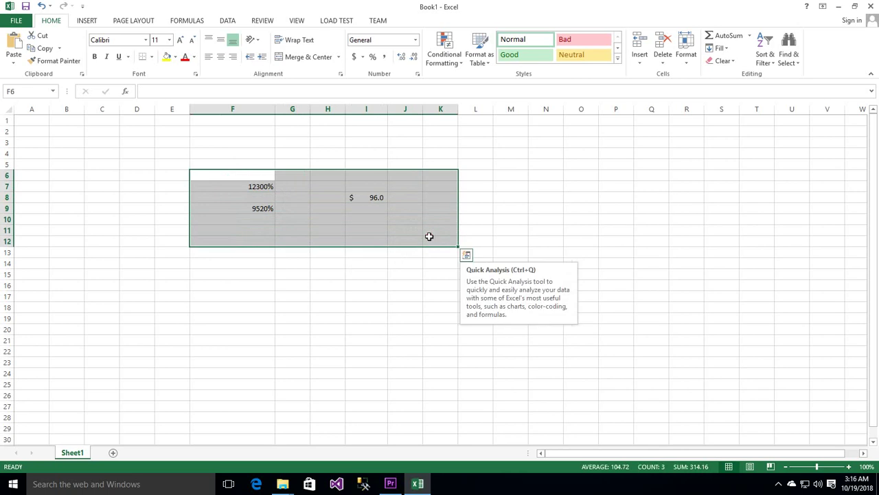
pyautogui.click(385, 299)
pyautogui.click(247, 199)
pyautogui.moveTo(240, 177); pyautogui.dragTo(432, 240)
pyautogui.click(390, 274)
pyautogui.click(449, 140)
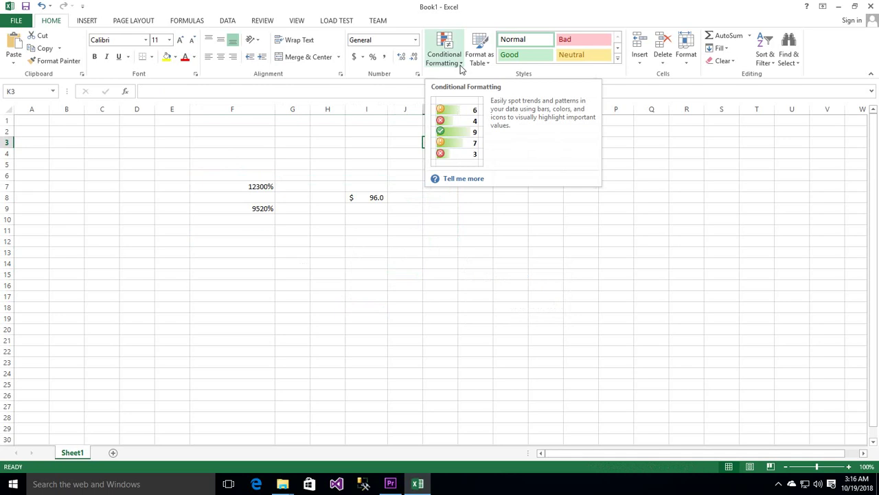
pyautogui.click(462, 67)
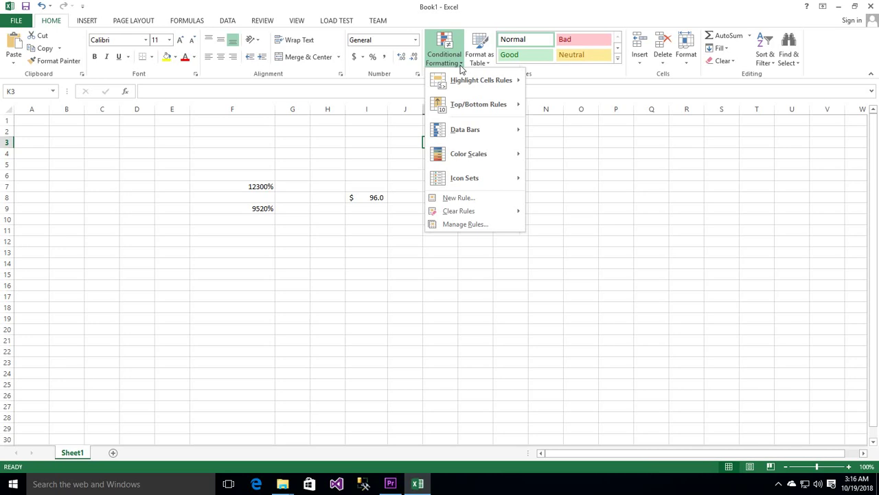
pyautogui.moveTo(457, 83)
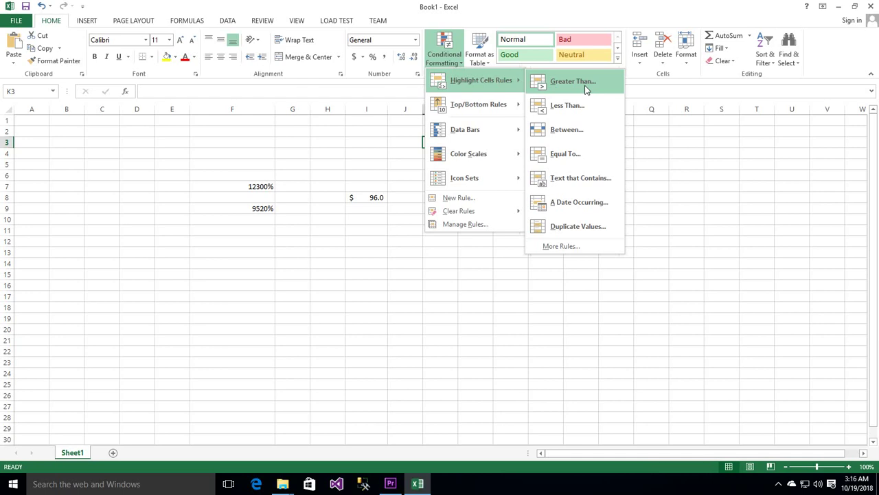
# Step: Add a Greater Than 12300% rule with Light Red Fill and Dark Red Text to F7
pyautogui.click(445, 279)
pyautogui.click(238, 189)
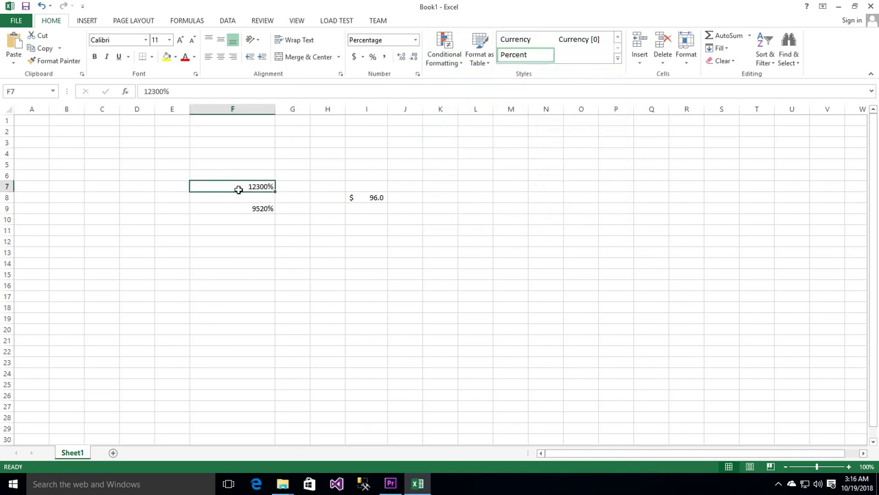
pyautogui.click(462, 62)
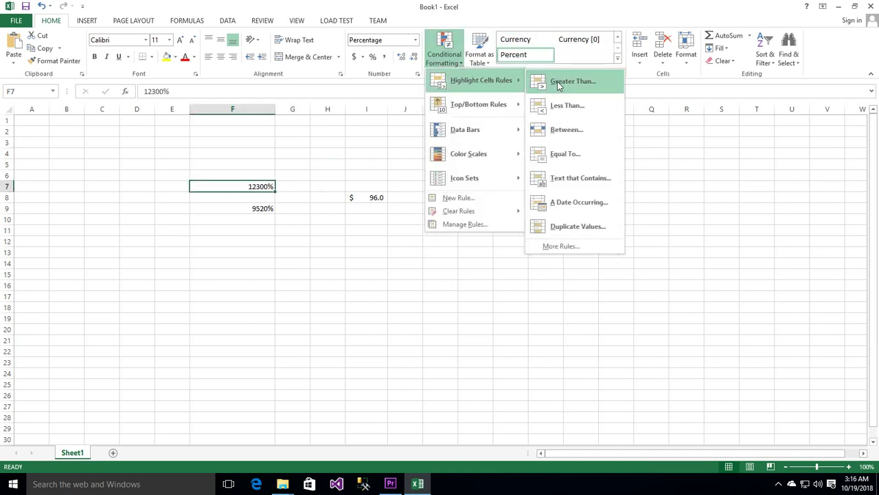
pyautogui.click(557, 81)
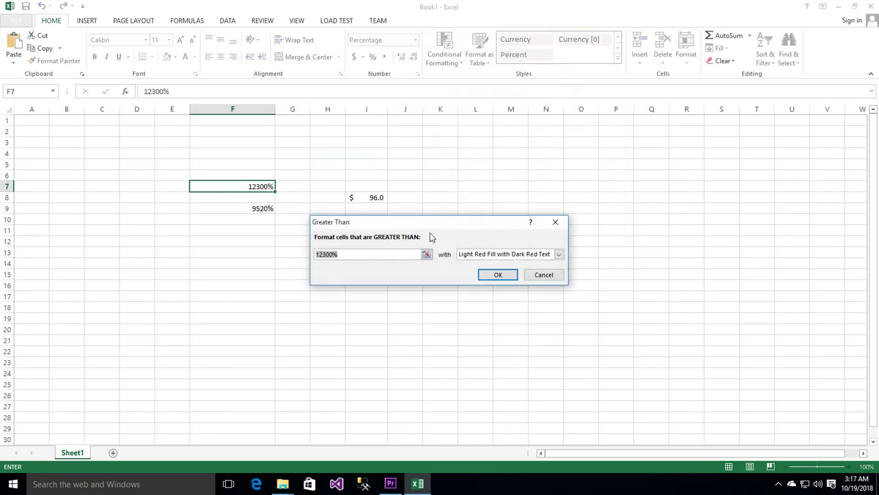
pyautogui.moveTo(432, 222); pyautogui.dragTo(428, 226)
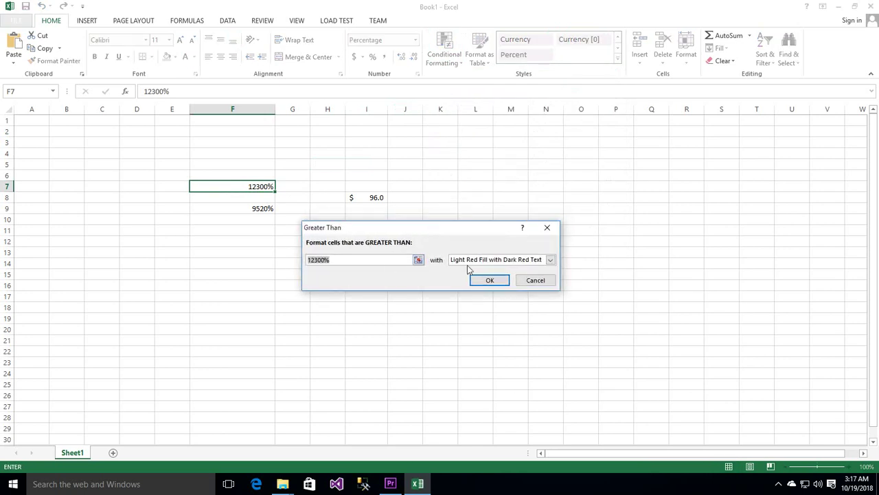
pyautogui.click(371, 259)
pyautogui.moveTo(341, 258); pyautogui.dragTo(279, 261)
pyautogui.moveTo(346, 261); pyautogui.dragTo(284, 255)
pyautogui.click(481, 279)
pyautogui.click(417, 297)
pyautogui.click(248, 186)
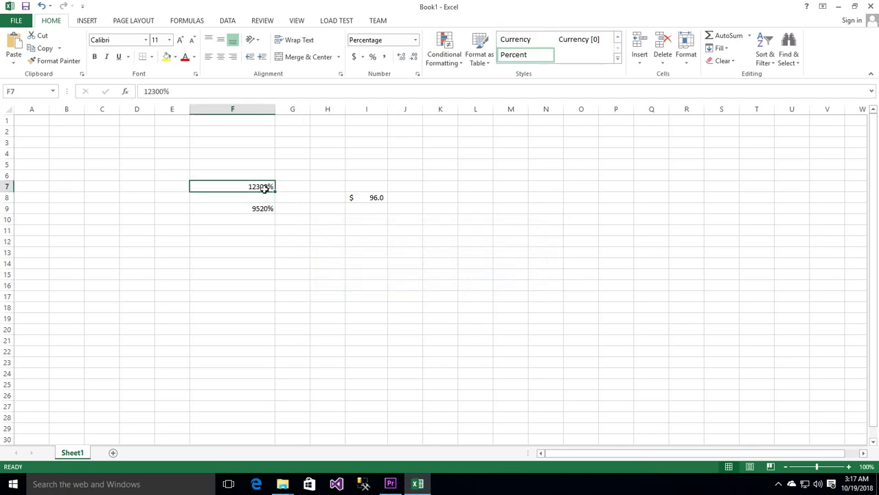
pyautogui.click(453, 62)
pyautogui.moveTo(454, 80)
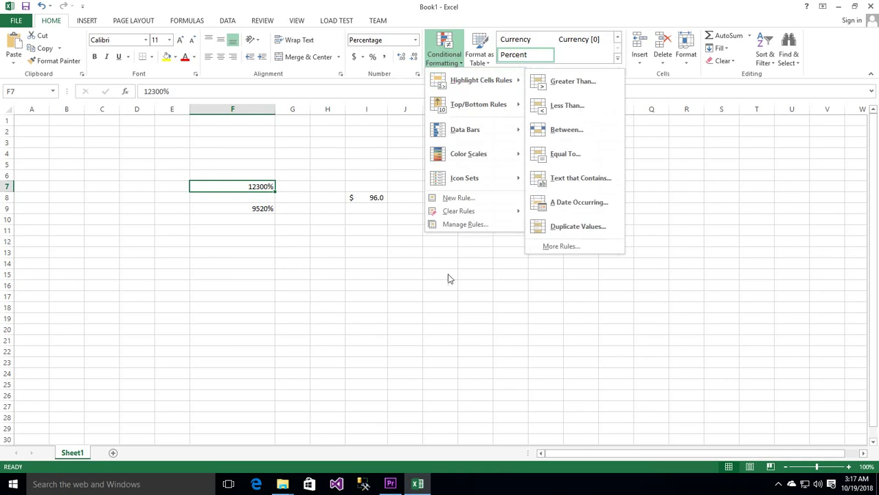
pyautogui.click(245, 186)
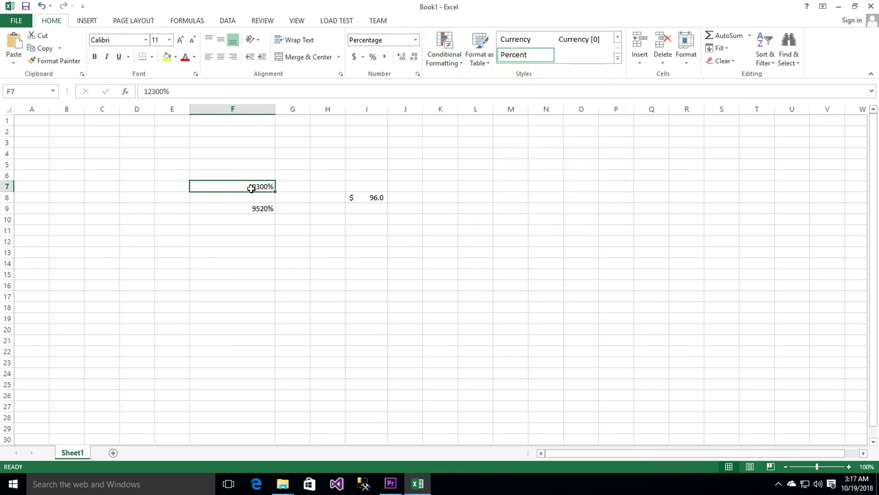
pyautogui.doubleClick(247, 186)
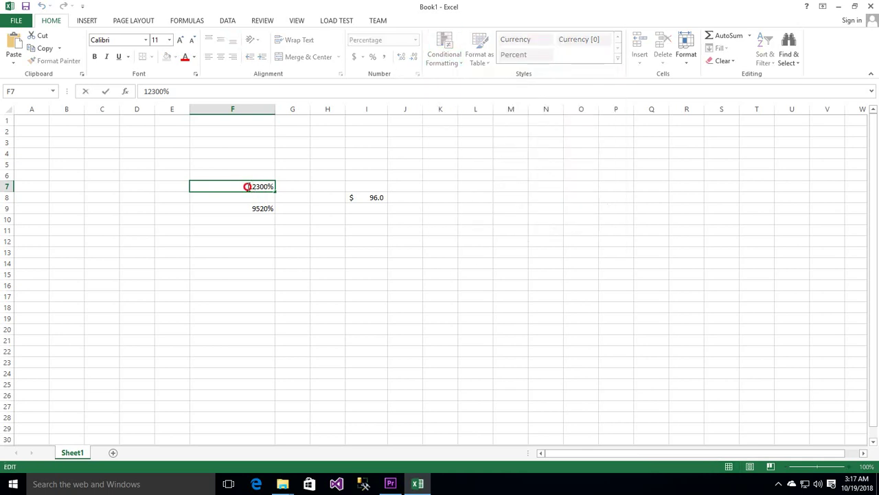
pyautogui.click(428, 161)
pyautogui.click(255, 183)
pyautogui.click(444, 62)
pyautogui.moveTo(487, 80)
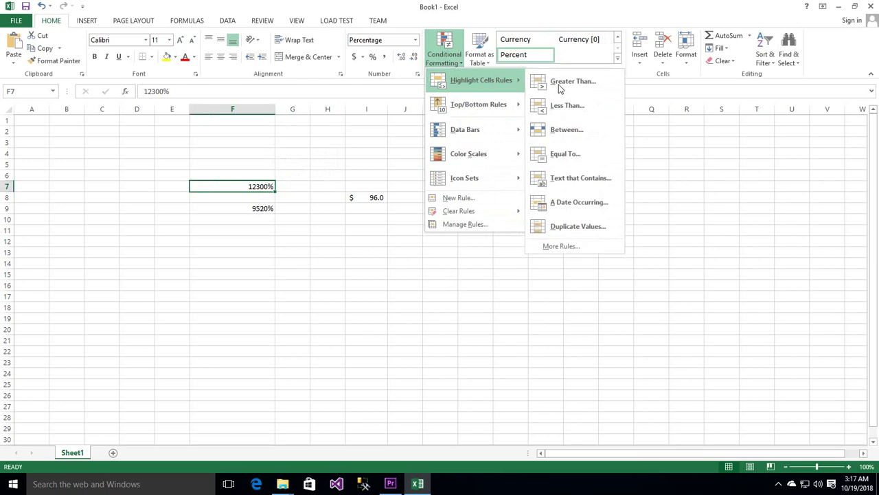
pyautogui.press('Escape')
pyautogui.press('Escape')
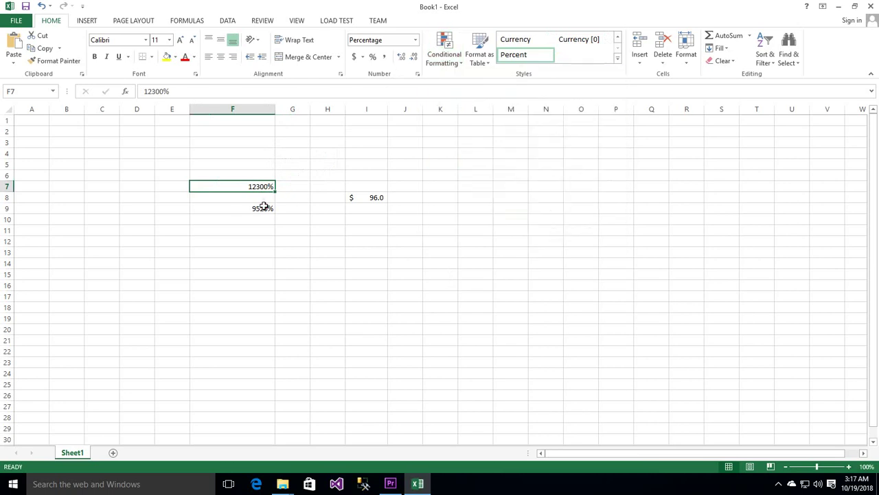
pyautogui.doubleClick(252, 186)
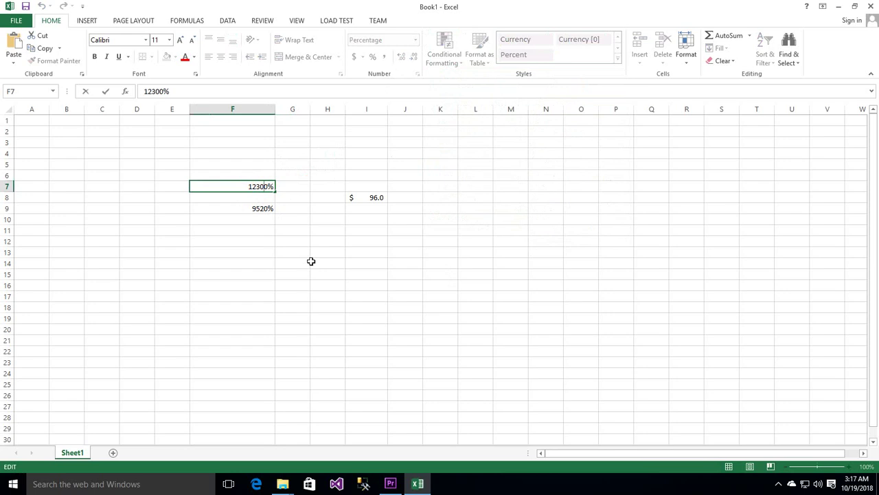
pyautogui.press('Delete')
pyautogui.write('1')
pyautogui.press('Return')
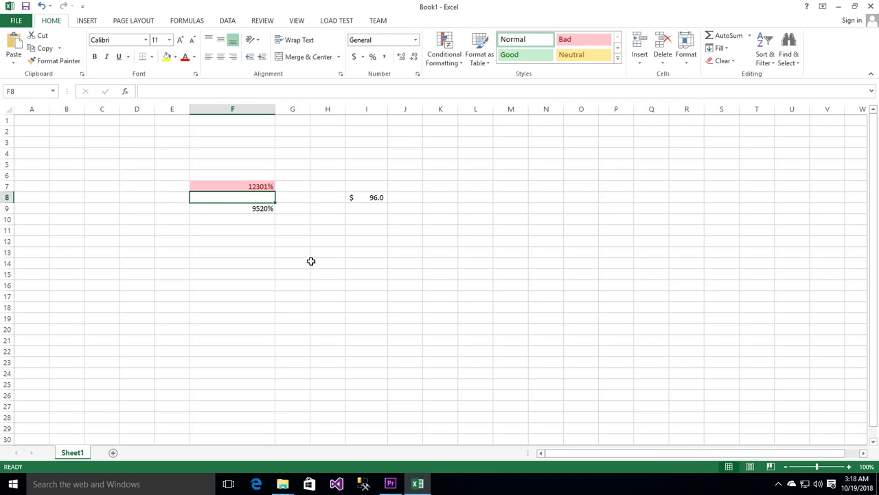
pyautogui.press('Up')
pyautogui.press('F2')
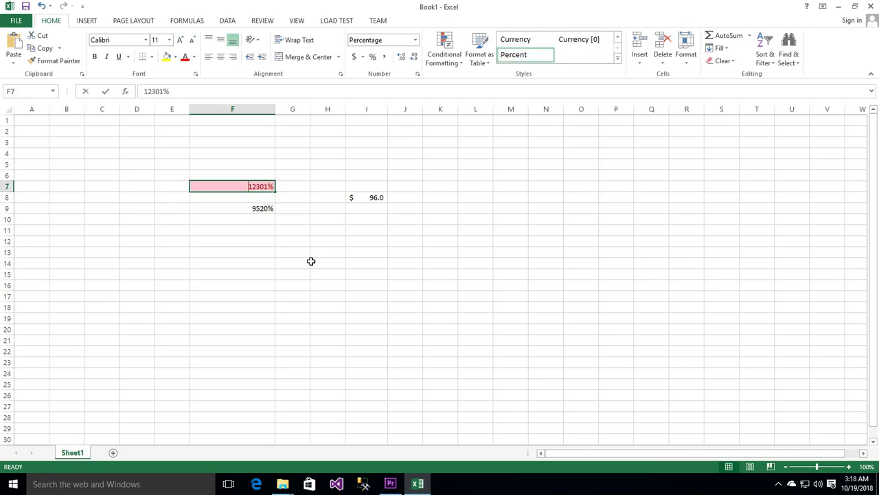
pyautogui.press('Delete')
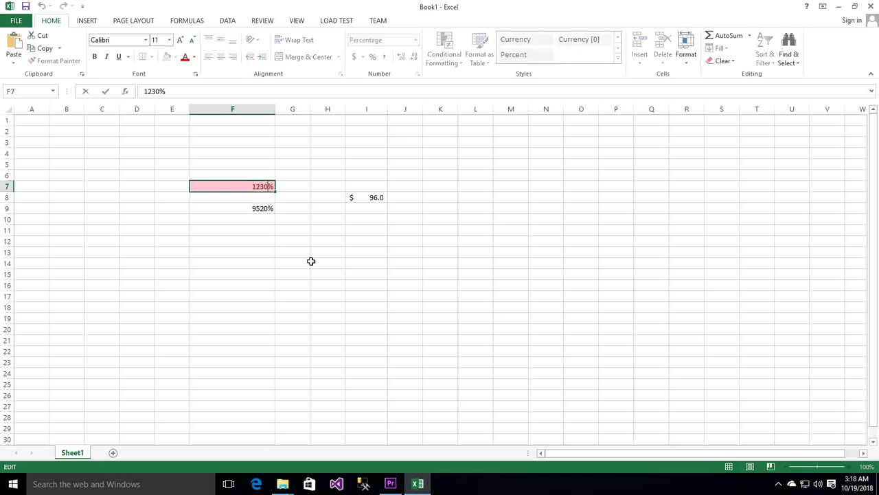
pyautogui.write('0')
pyautogui.hotkey('ctrl', 'Return')
pyautogui.press('Down')
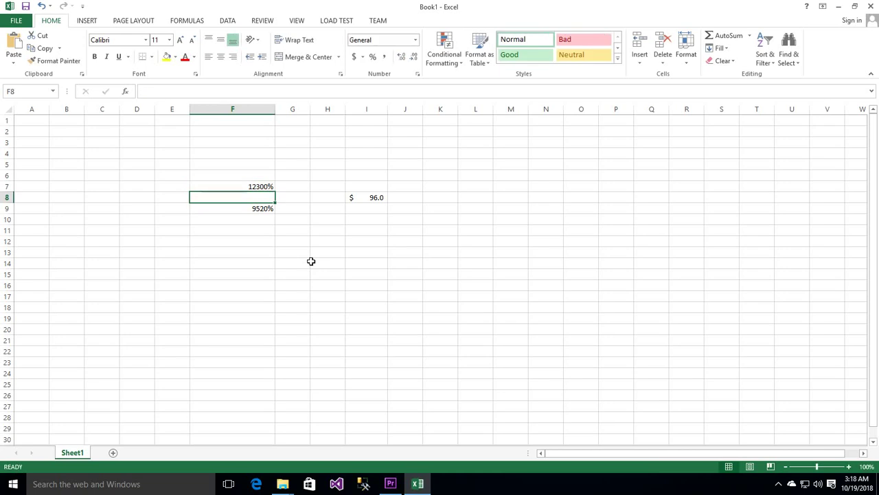
pyautogui.click(257, 184)
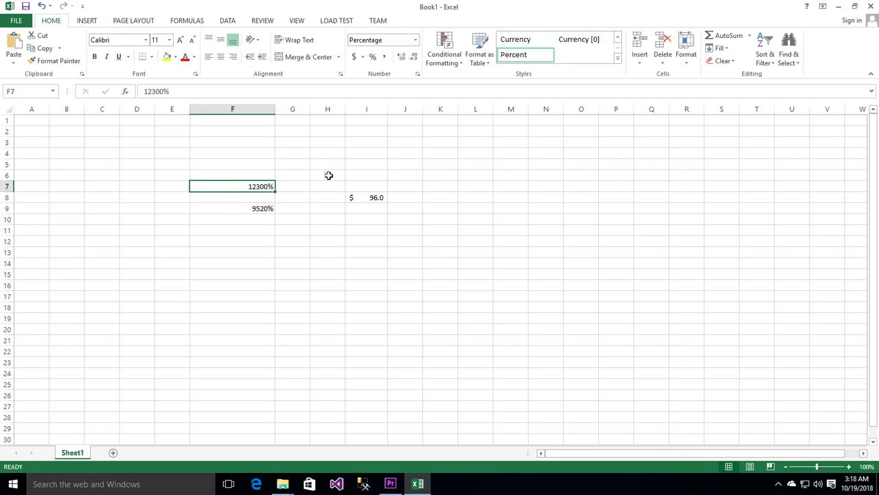
# Step: Edit F7's Cell Value > 123 rule in the Rules Manager so it triggers above 0
pyautogui.click(459, 63)
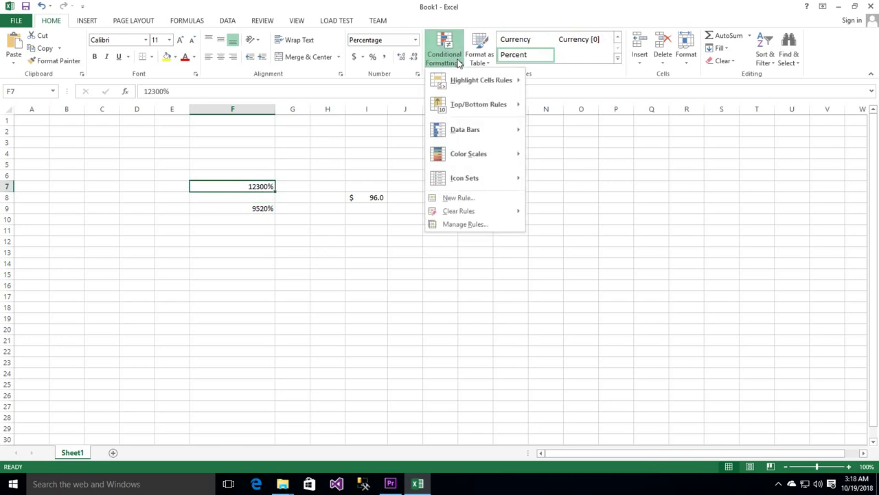
pyautogui.click(465, 225)
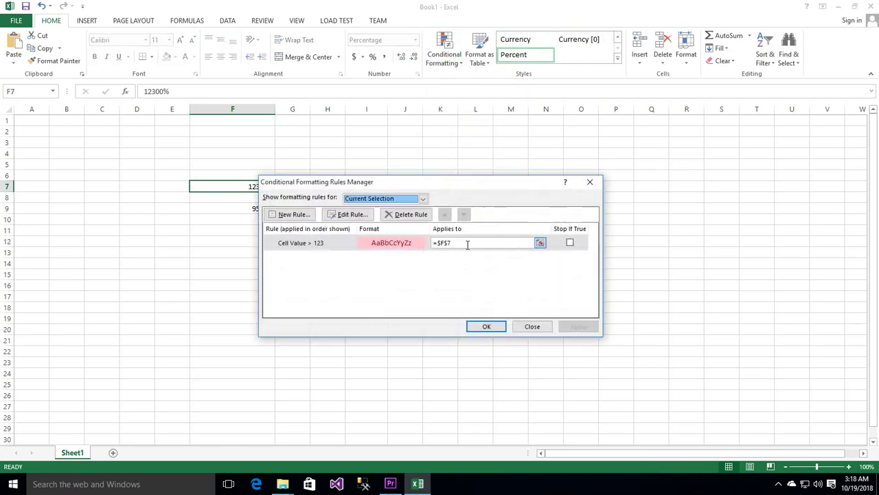
pyautogui.moveTo(423, 184); pyautogui.dragTo(531, 199)
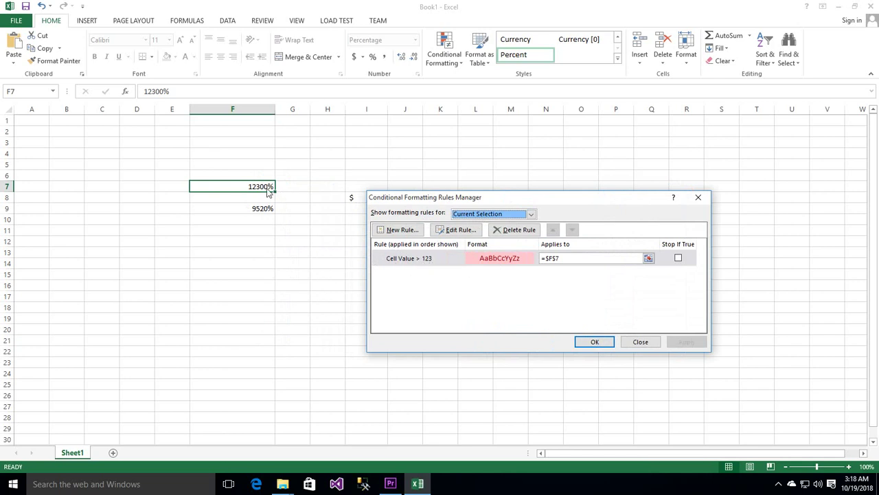
pyautogui.click(430, 259)
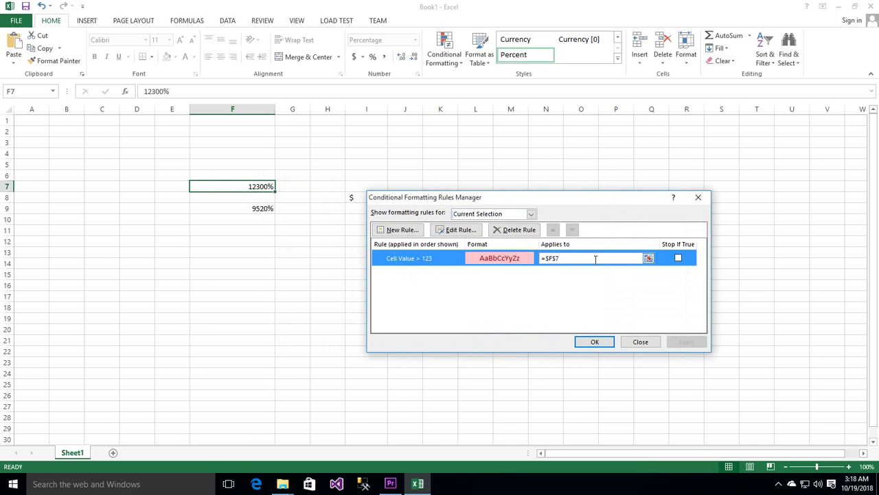
pyautogui.click(459, 230)
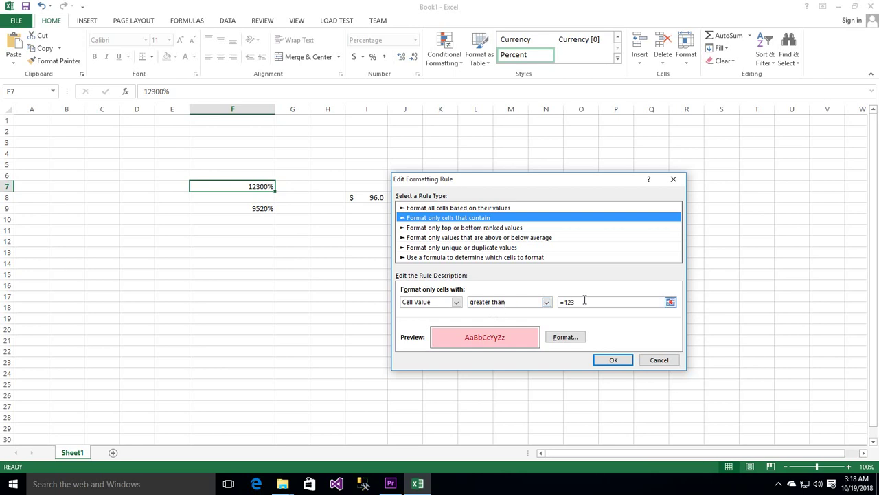
pyautogui.moveTo(584, 300); pyautogui.dragTo(565, 301)
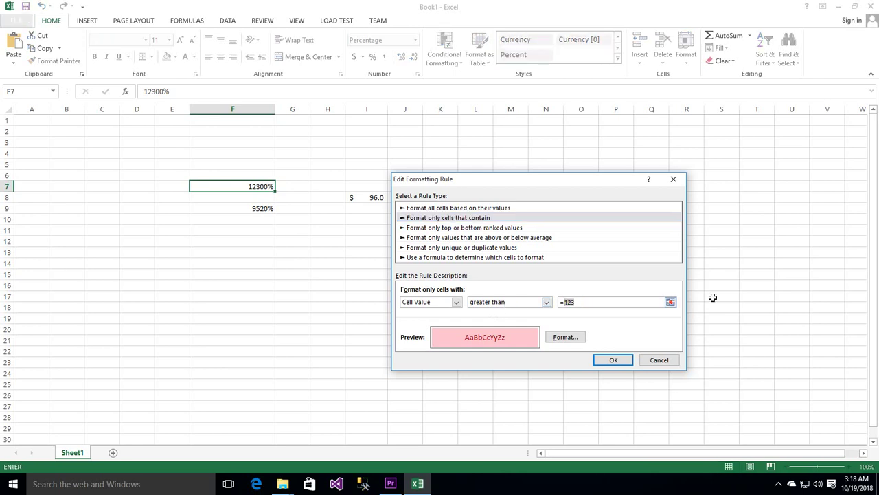
pyautogui.write('1')
pyautogui.press('BackSpace')
pyautogui.write('0')
pyautogui.press('Return')
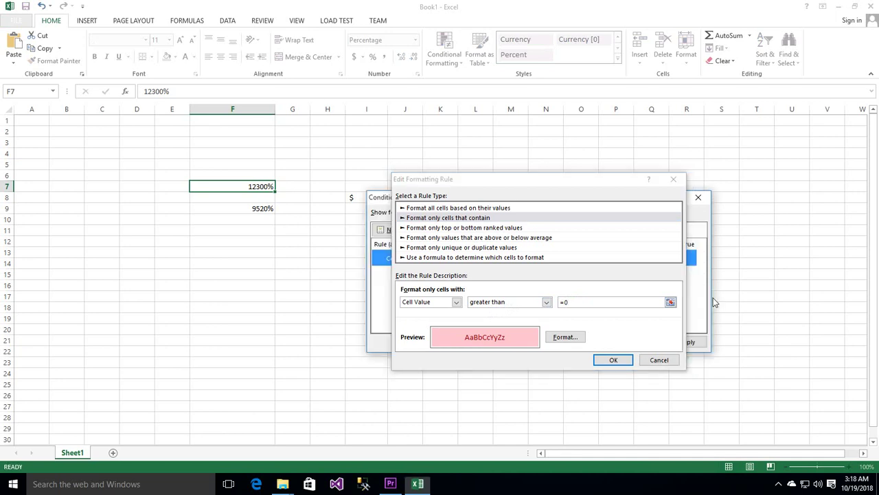
pyautogui.click(687, 342)
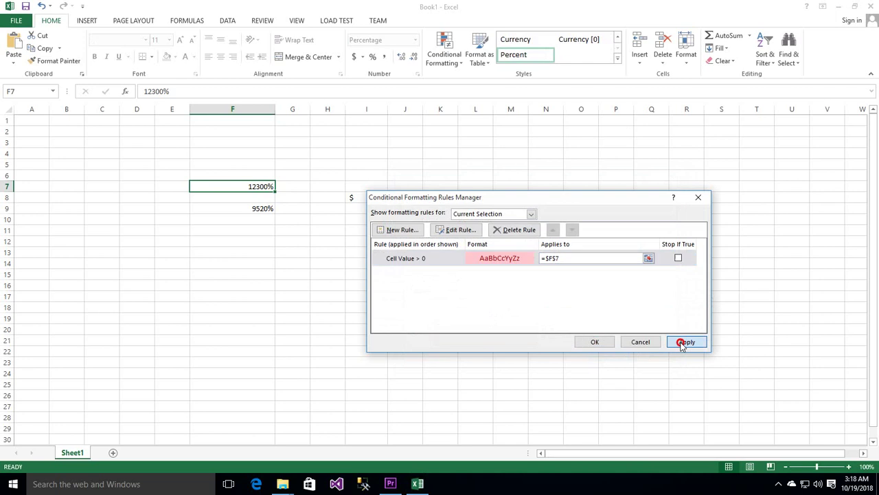
pyautogui.click(594, 341)
# Step: Test F7's rule by entering 0% then 1%, leaving F7 selected at 1%
pyautogui.click(277, 277)
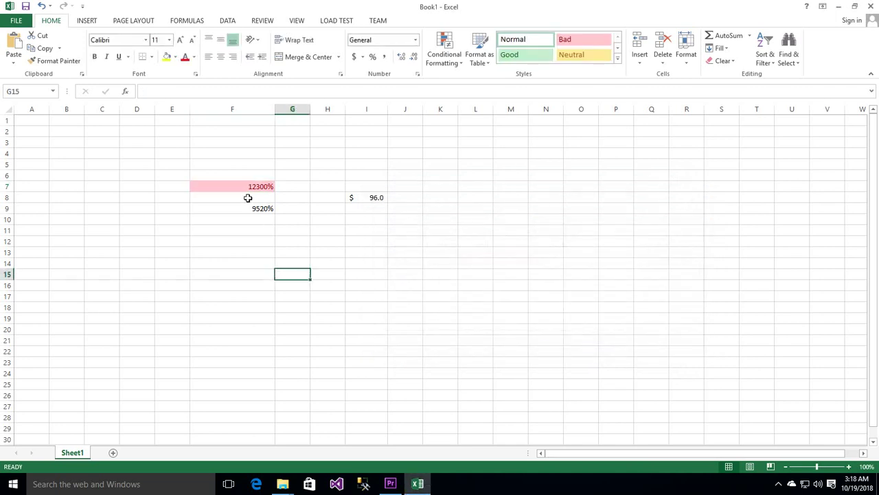
pyautogui.click(247, 187)
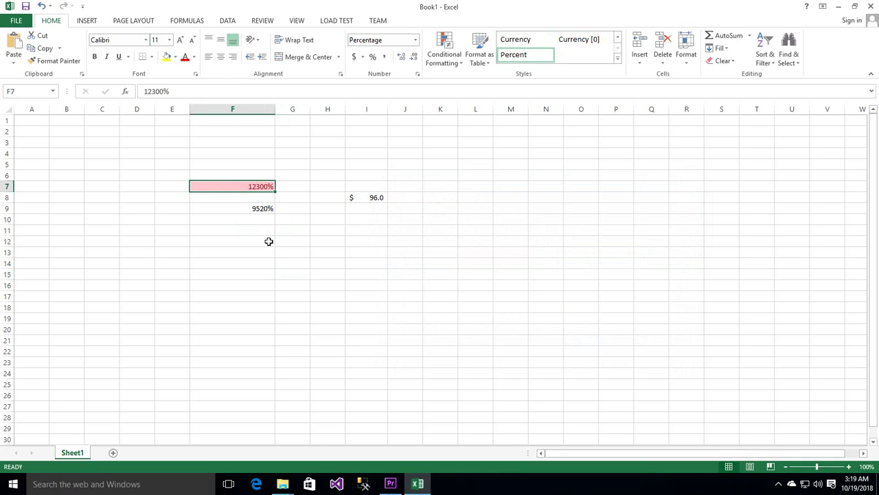
pyautogui.write('0')
pyautogui.press('Return')
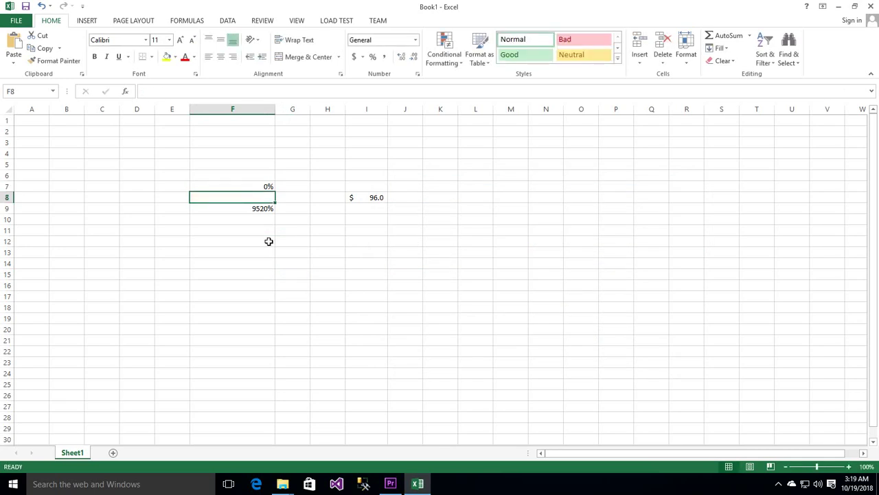
pyautogui.press('Up')
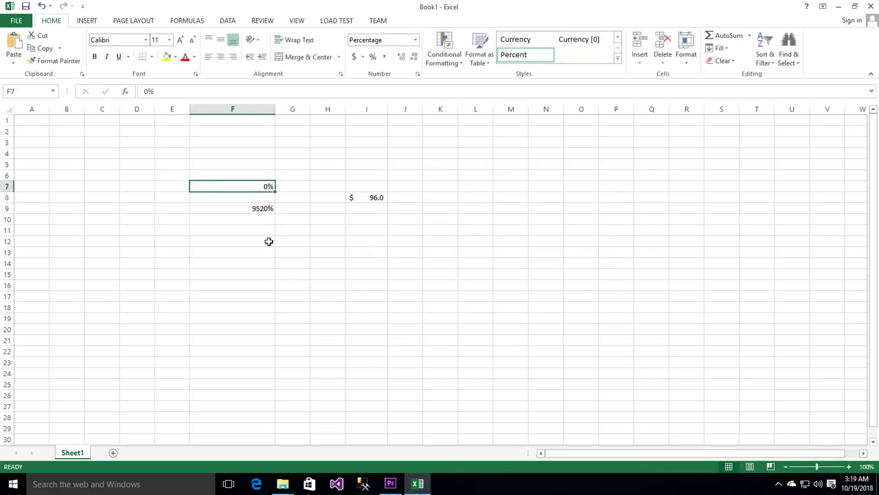
pyautogui.write('1')
pyautogui.press('Return')
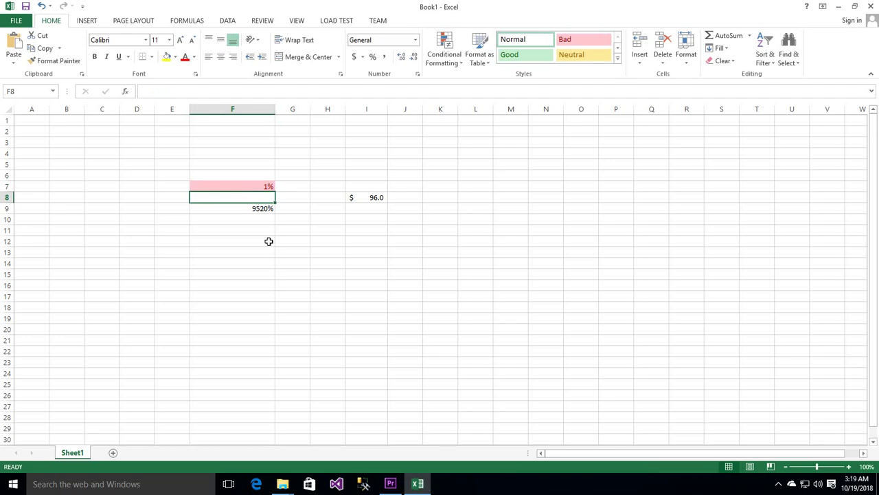
pyautogui.press('Up')
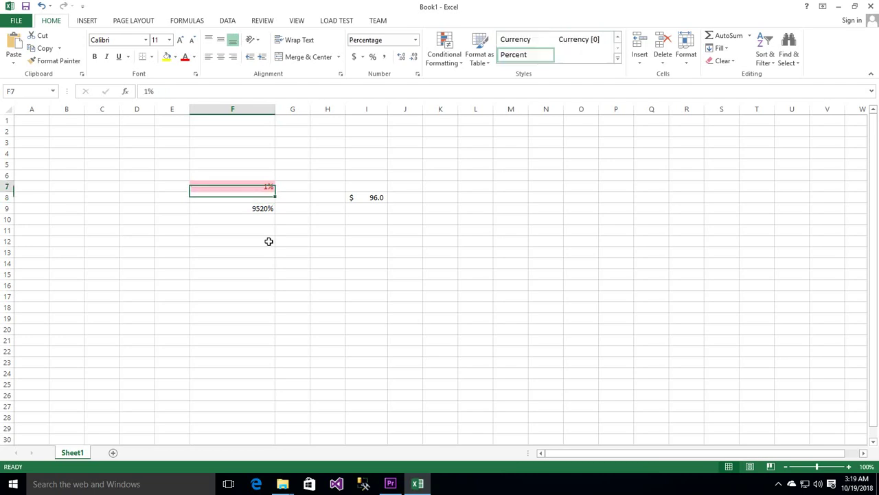
# Step: Give F8 a Less Than 50 rule with Yellow Fill and Dark Yellow Text
pyautogui.click(450, 58)
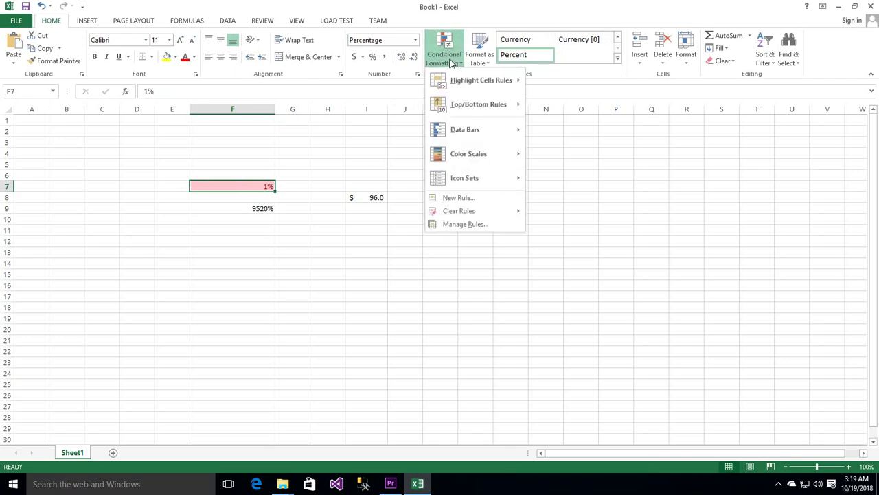
pyautogui.moveTo(462, 81)
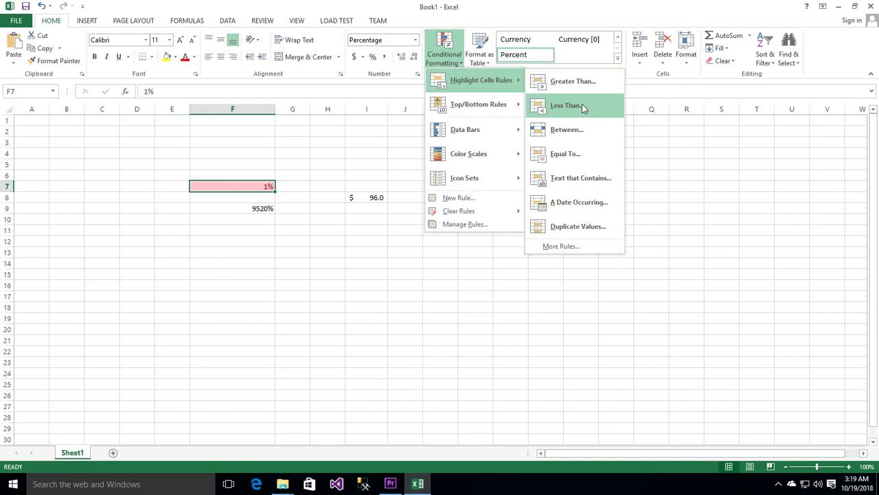
pyautogui.click(257, 198)
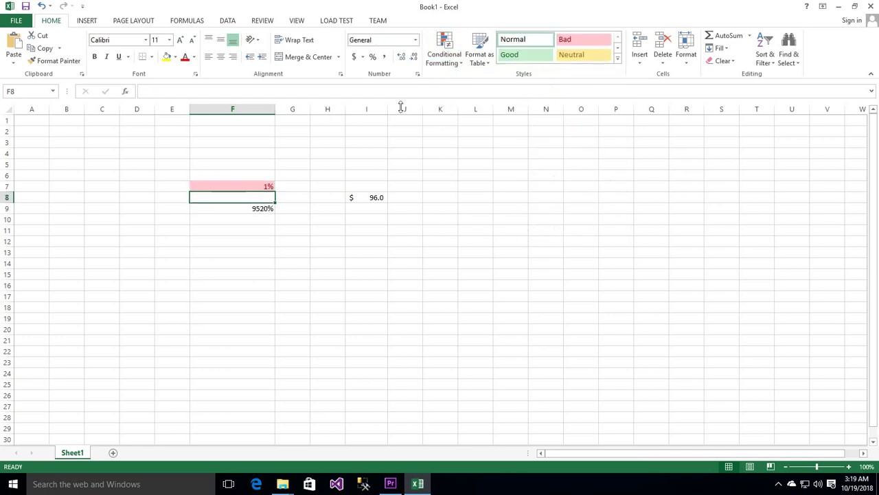
pyautogui.click(447, 60)
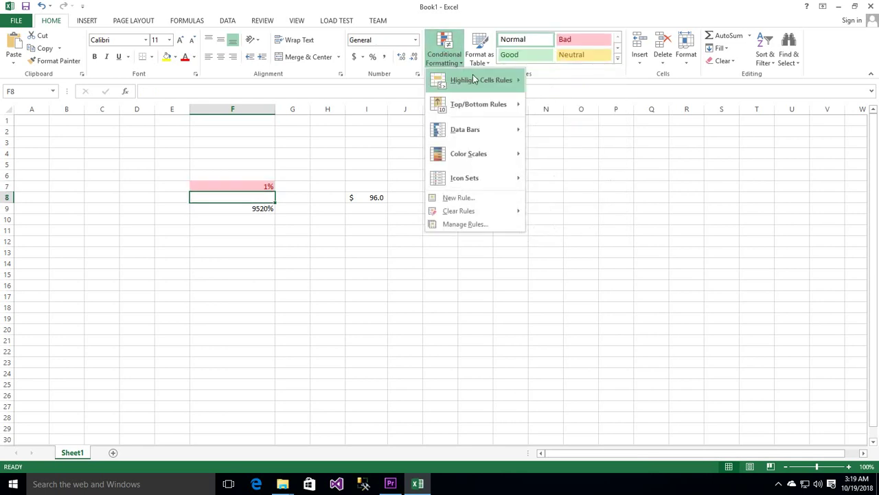
pyautogui.click(570, 105)
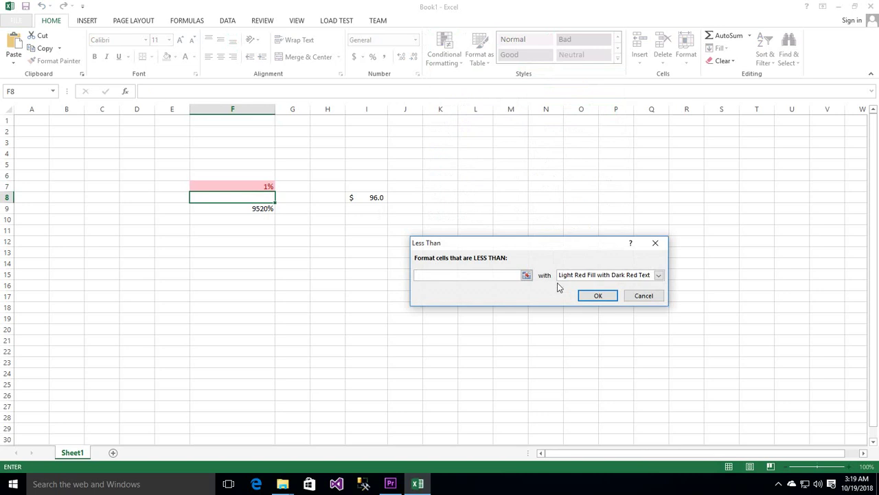
pyautogui.click(646, 277)
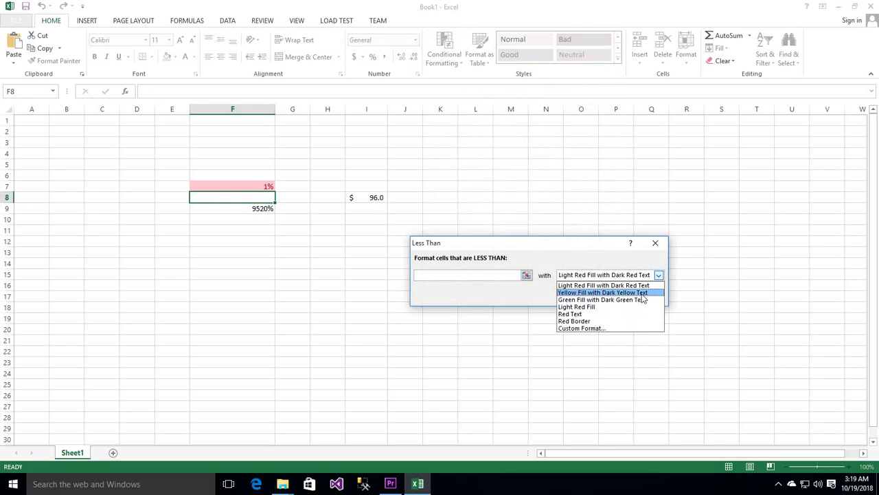
pyautogui.click(640, 294)
pyautogui.click(503, 275)
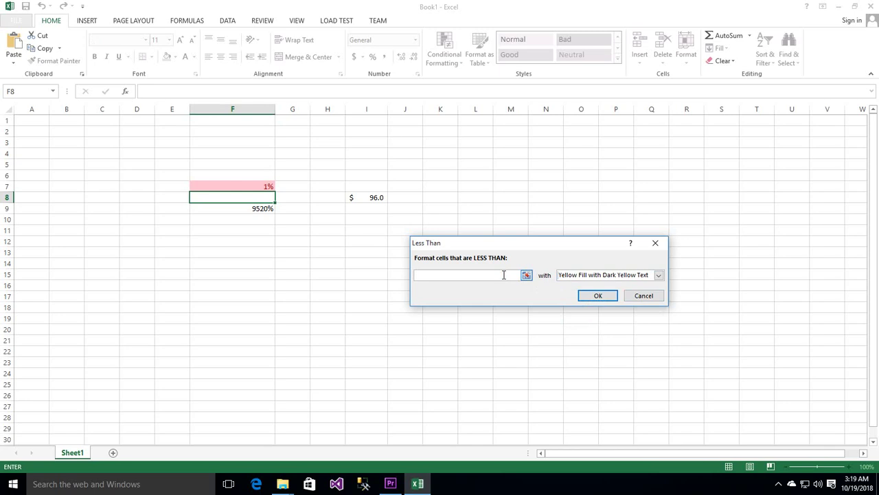
pyautogui.write('50')
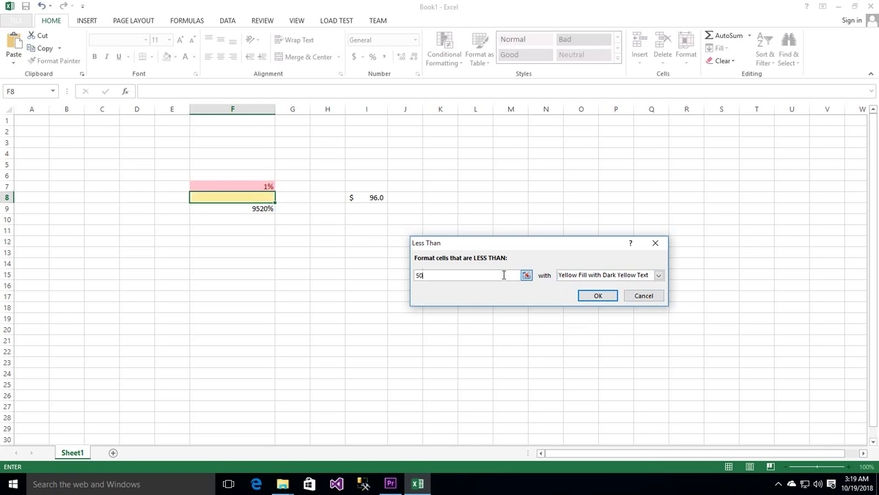
pyautogui.click(597, 295)
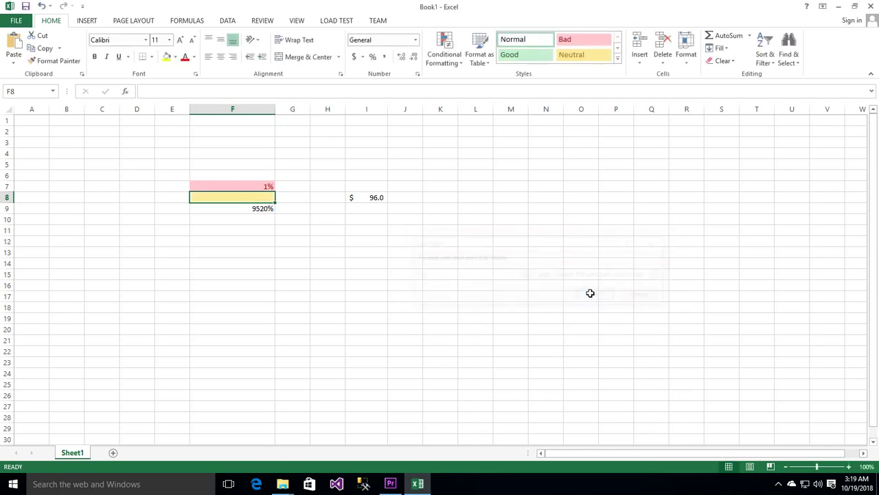
pyautogui.click(313, 275)
# Step: Test F8's rule by entering 1, 50, then 49, ending at a yellow 49
pyautogui.click(262, 200)
pyautogui.write('1')
pyautogui.press('Return')
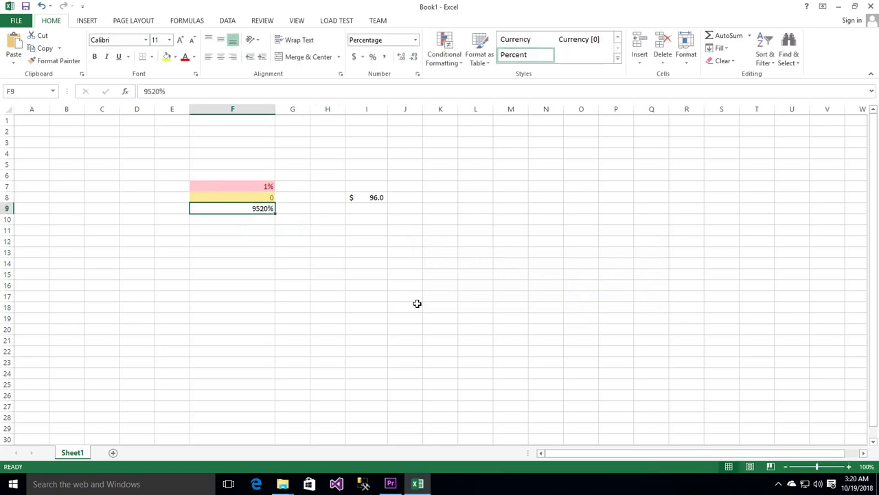
pyautogui.press('Up')
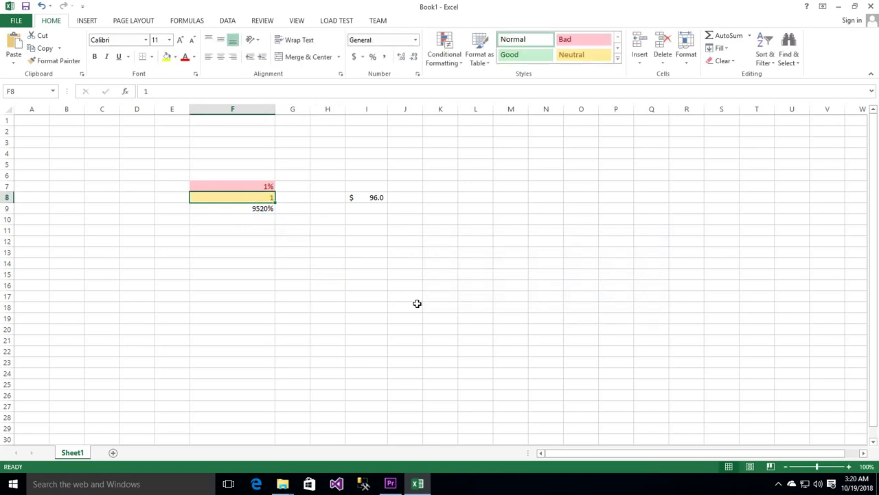
pyautogui.write('50')
pyautogui.press('Return')
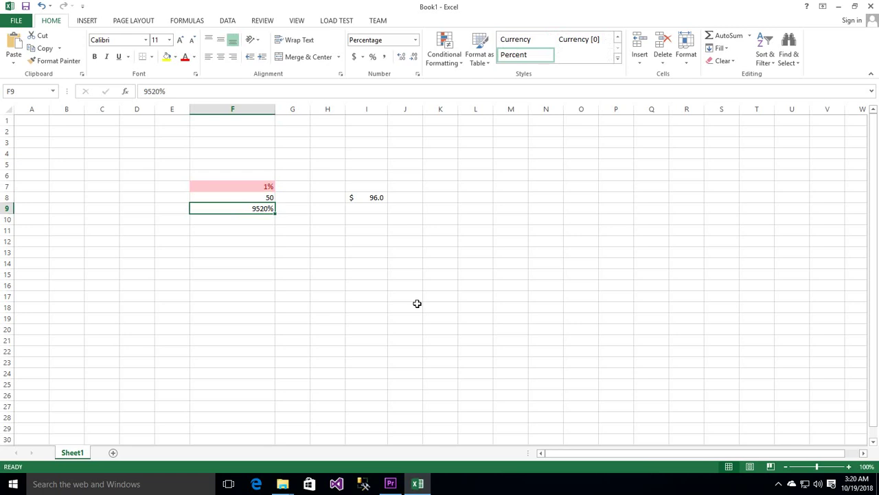
pyautogui.press('Up')
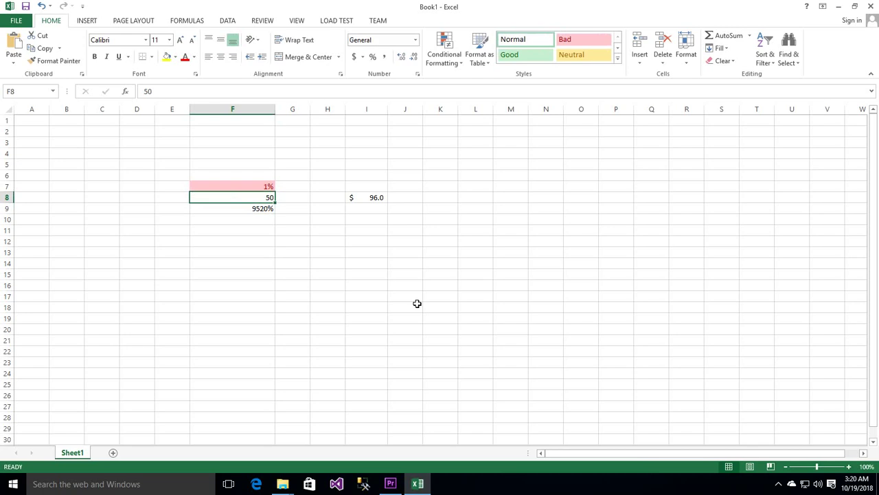
pyautogui.write('49')
pyautogui.press('Return')
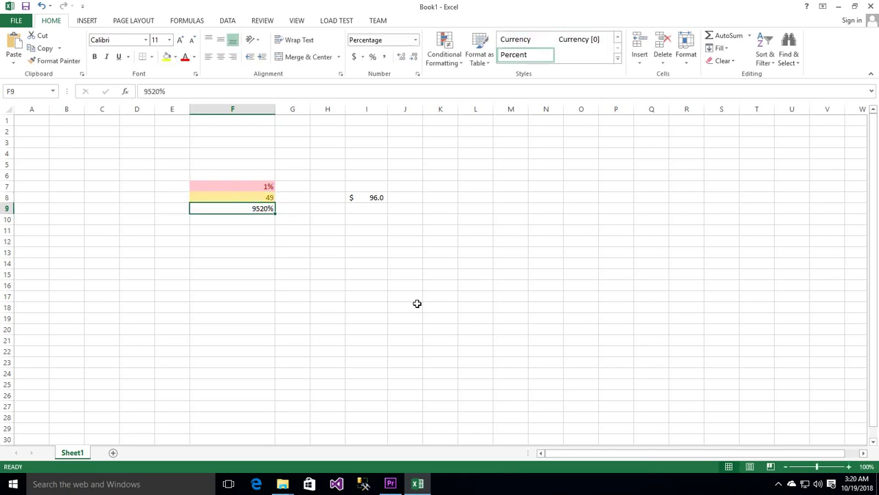
pyautogui.press('Up')
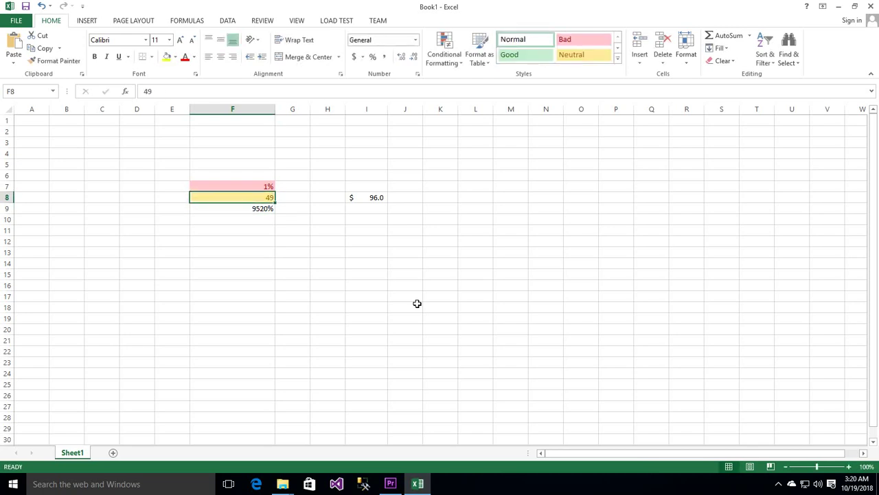
# Step: Clear the 9520% value from cell F9
pyautogui.press('Up')
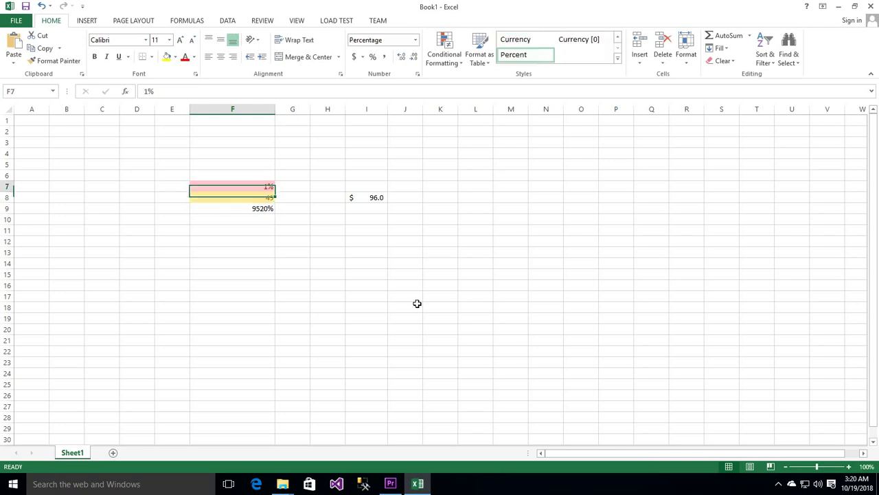
pyautogui.press('Down')
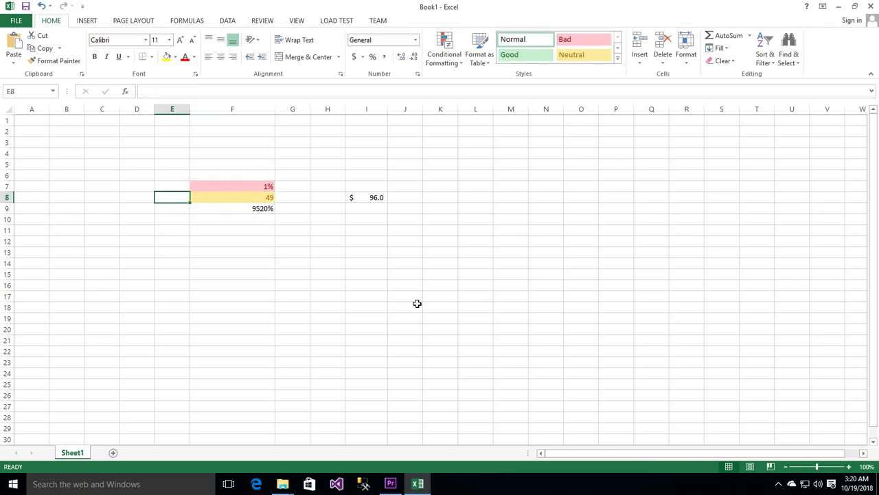
pyautogui.press('Down')
pyautogui.press('Delete')
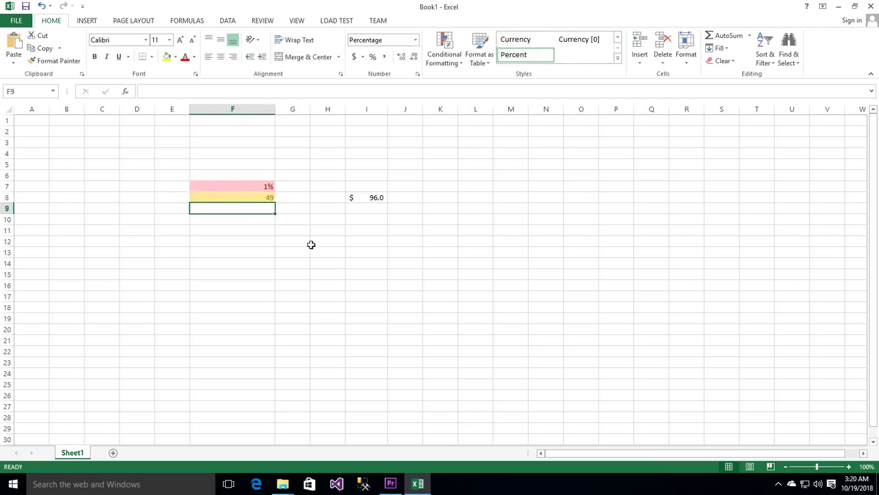
pyautogui.press('Down')
# Step: Add a Between 10 and 20 rule with Green Fill and Dark Green Text to F9
pyautogui.press('Up')
pyautogui.click(445, 59)
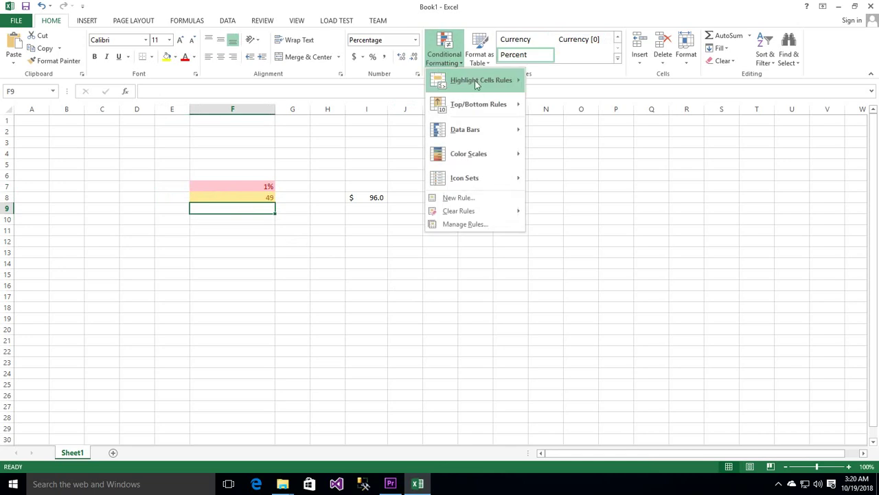
pyautogui.moveTo(475, 80)
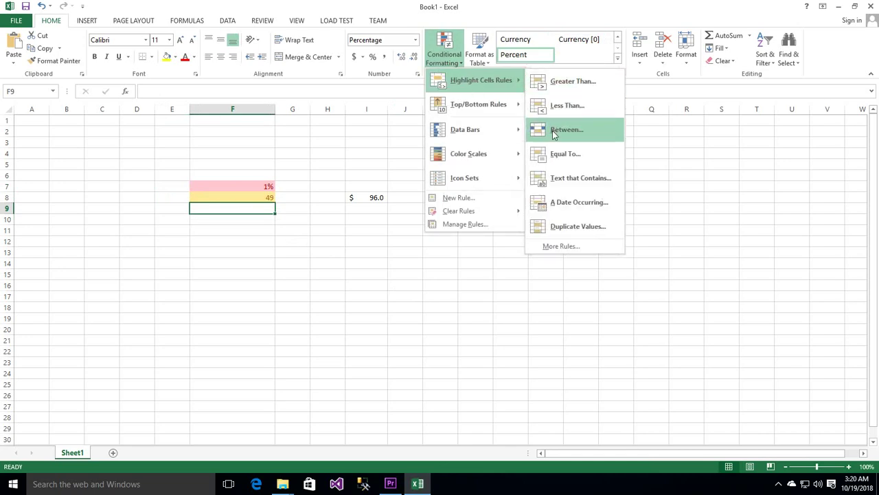
pyautogui.click(553, 131)
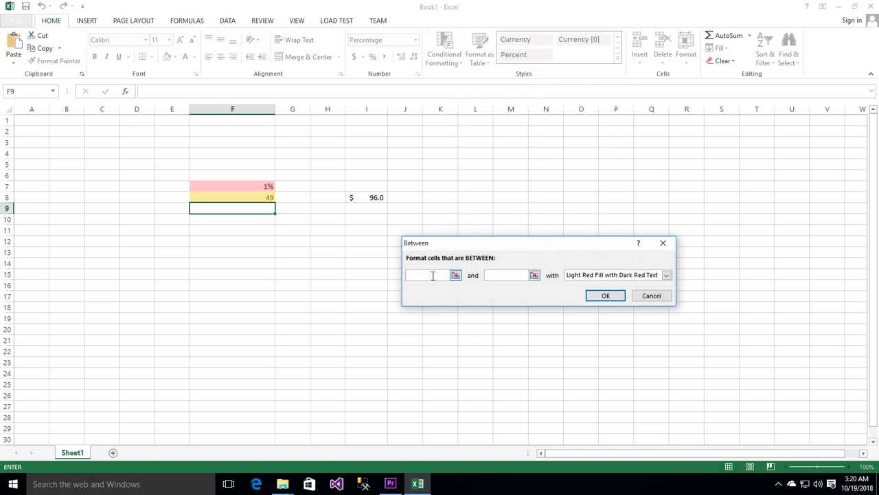
pyautogui.write('10')
pyautogui.click(519, 275)
pyautogui.write('20')
pyautogui.click(612, 275)
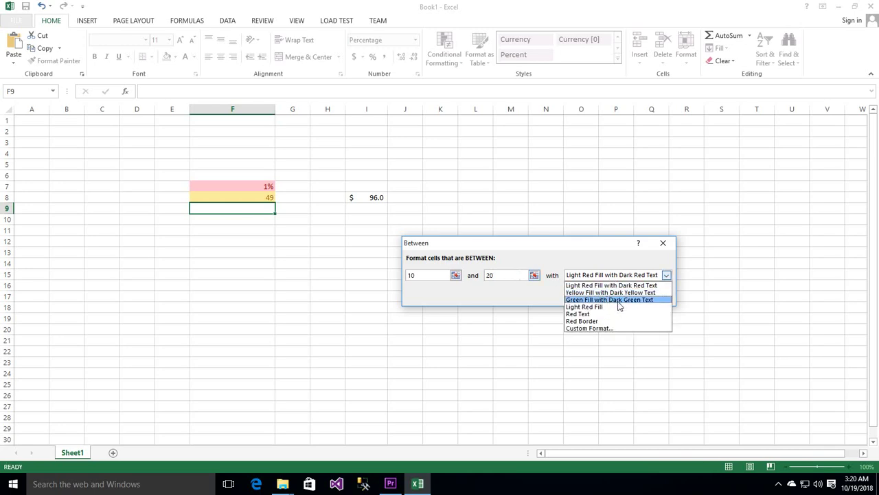
pyautogui.click(617, 301)
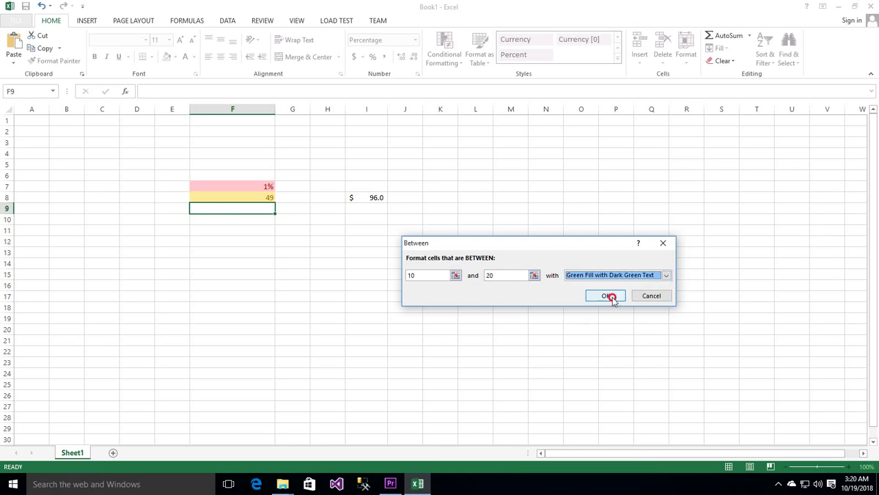
pyautogui.click(608, 297)
pyautogui.click(436, 328)
pyautogui.hotkey('ctrl', 'z')
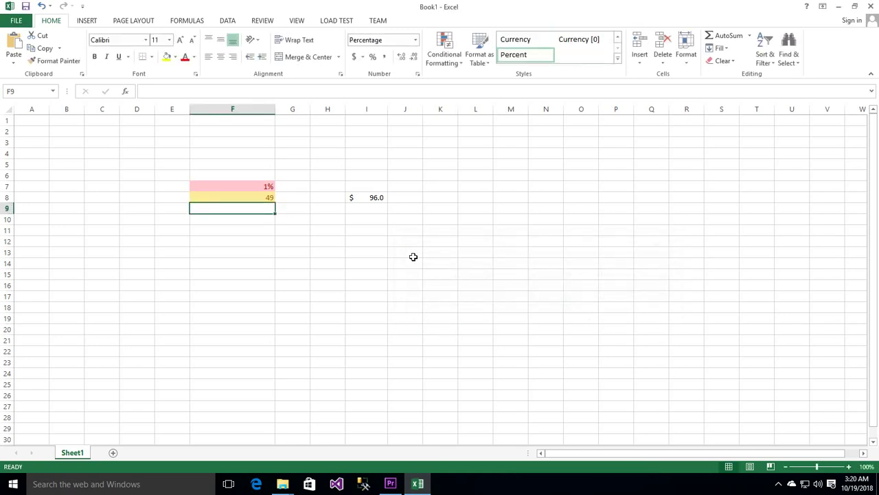
# Step: Enter 50% then 20% in F9 to test the between rule
pyautogui.write('5')
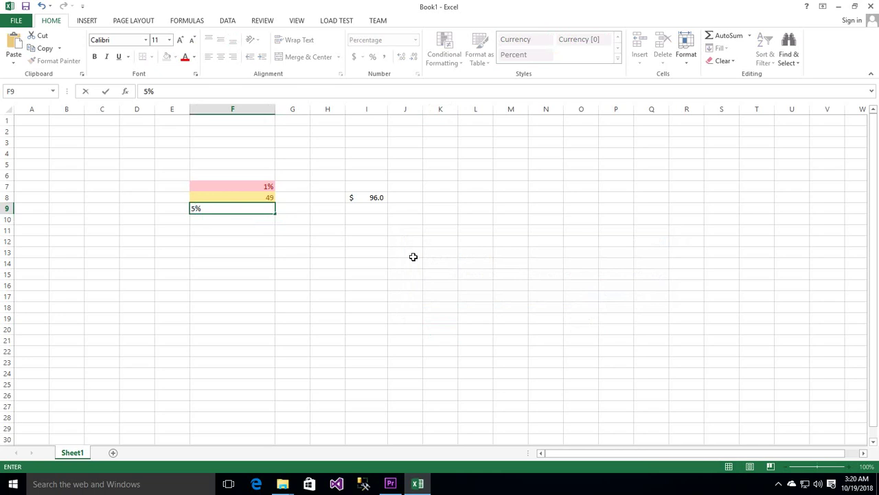
pyautogui.write('0')
pyautogui.press('Return')
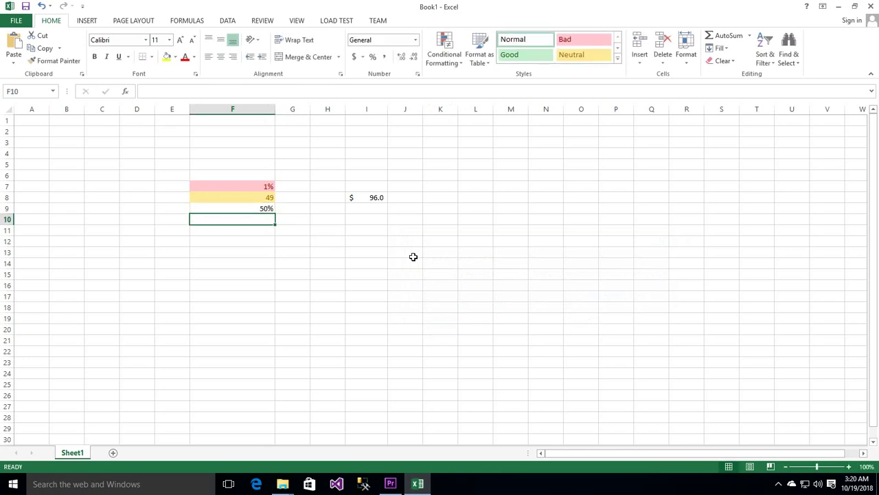
pyautogui.press('Up')
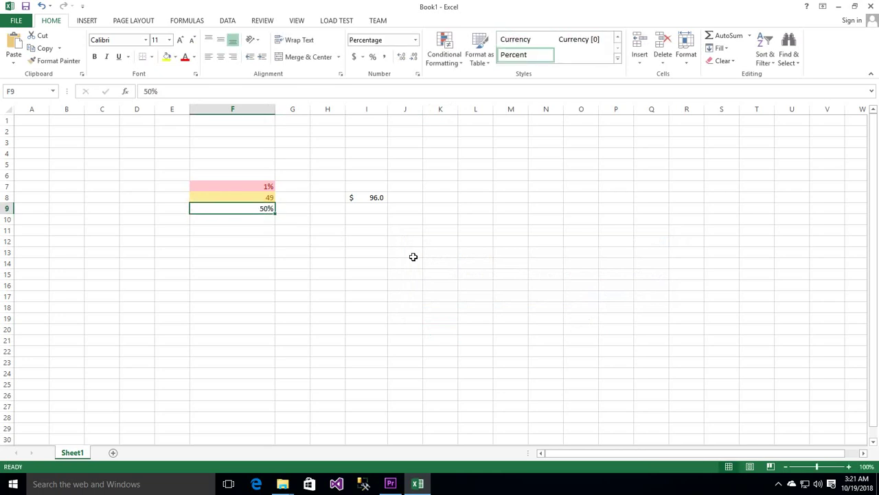
pyautogui.write('20')
pyautogui.press('Return')
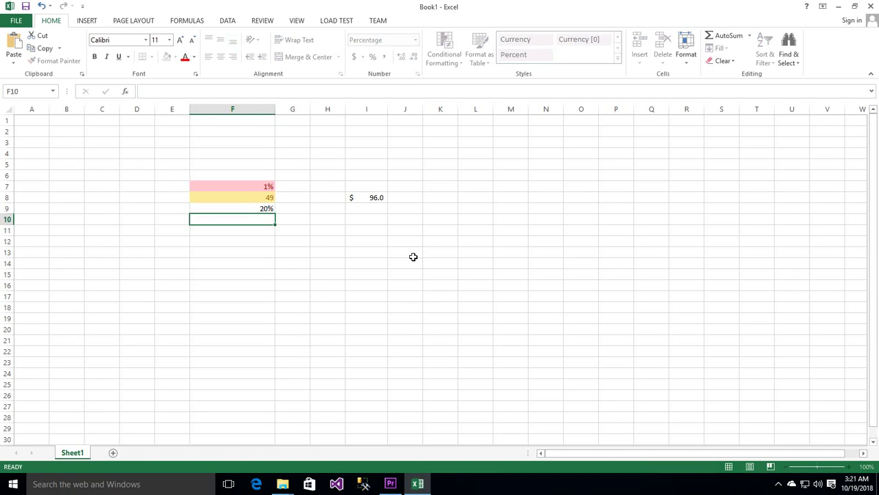
pyautogui.press('Up')
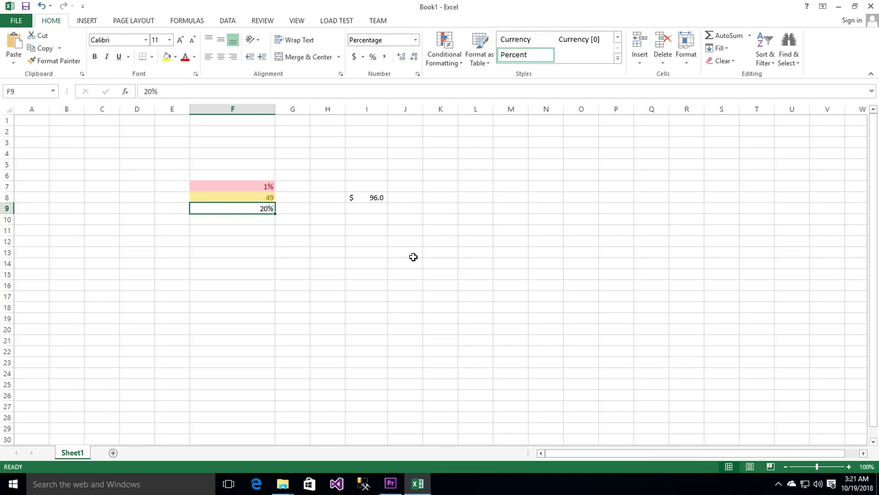
# Step: Try 19% and 10% in F9, then leave it at 50%
pyautogui.write('19')
pyautogui.press('Return')
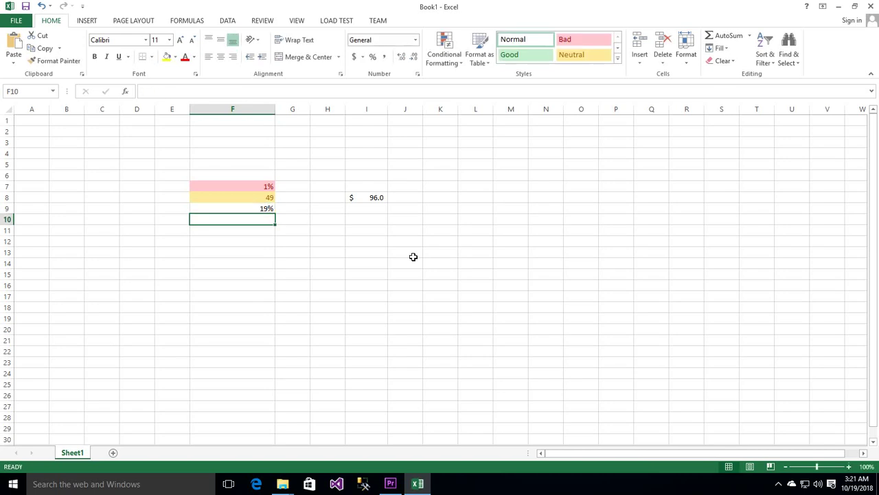
pyautogui.press('Up')
pyautogui.press('Delete')
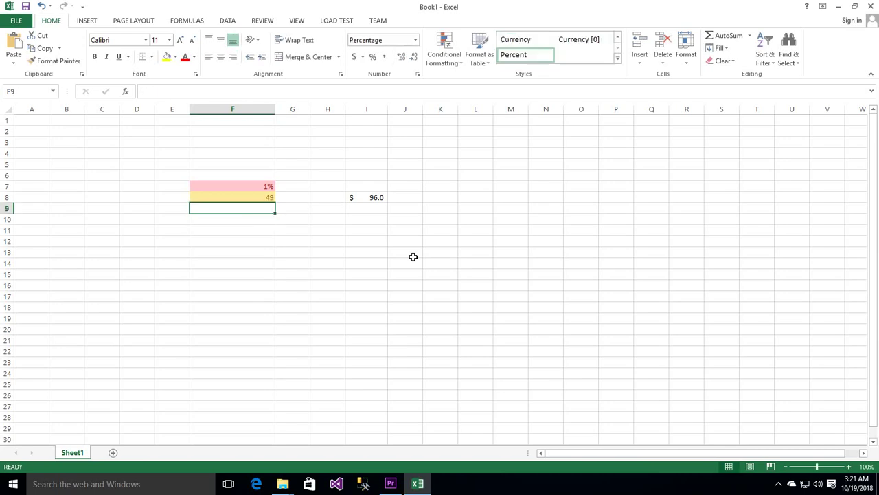
pyautogui.write('19')
pyautogui.press('Return')
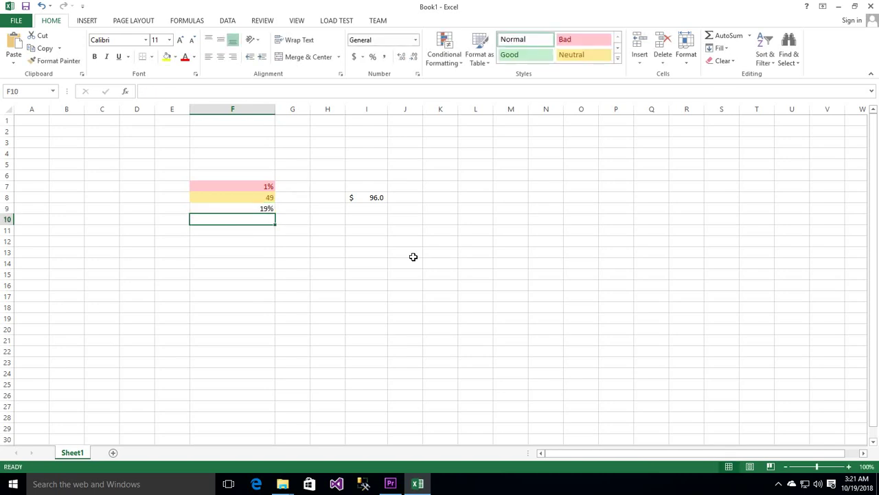
pyautogui.press('Up')
pyautogui.write('10')
pyautogui.press('Return')
pyautogui.press('Up')
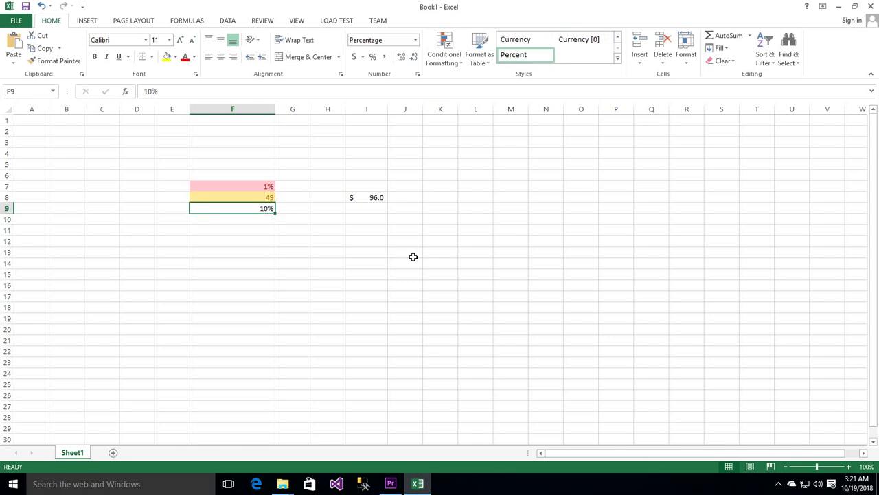
pyautogui.write('50')
pyautogui.press('Return')
pyautogui.press('Up')
# Step: Open the Conditional Formatting Rules Manager for F9
pyautogui.click(479, 55)
pyautogui.click(444, 58)
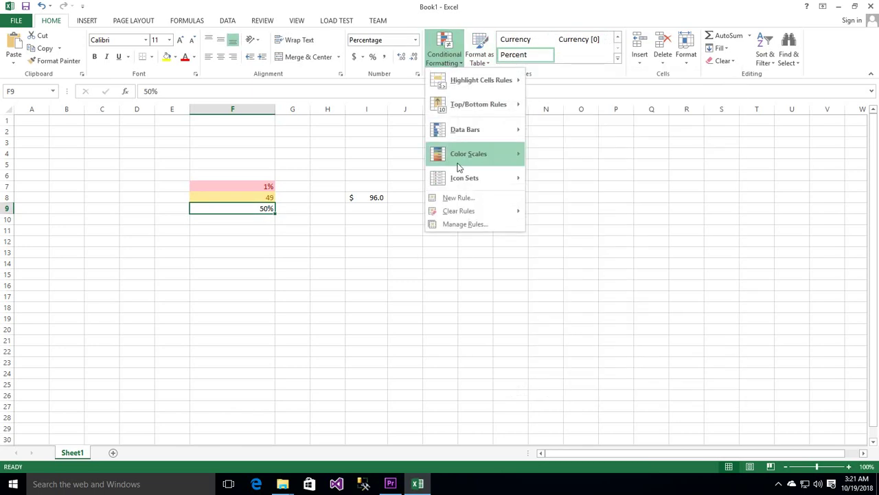
pyautogui.click(461, 225)
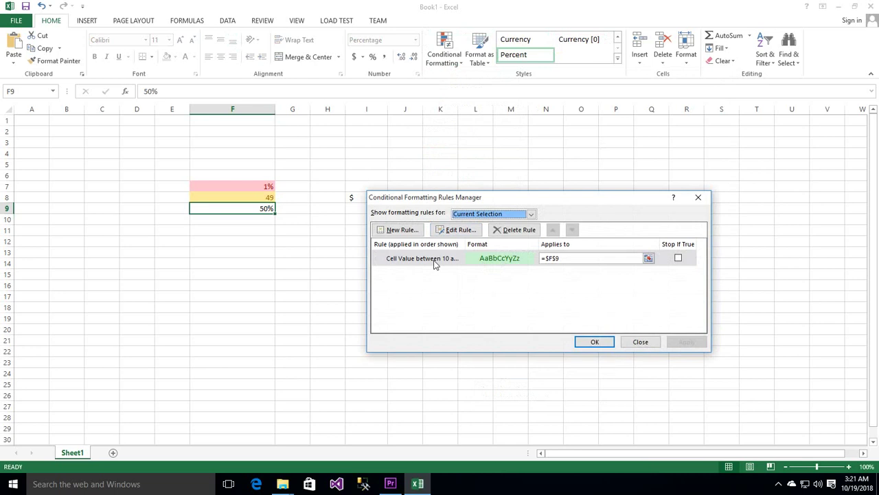
# Step: Inspect F9's Between =10 and =20 rule, then close both dialogs without changes
pyautogui.click(435, 261)
pyautogui.click(453, 229)
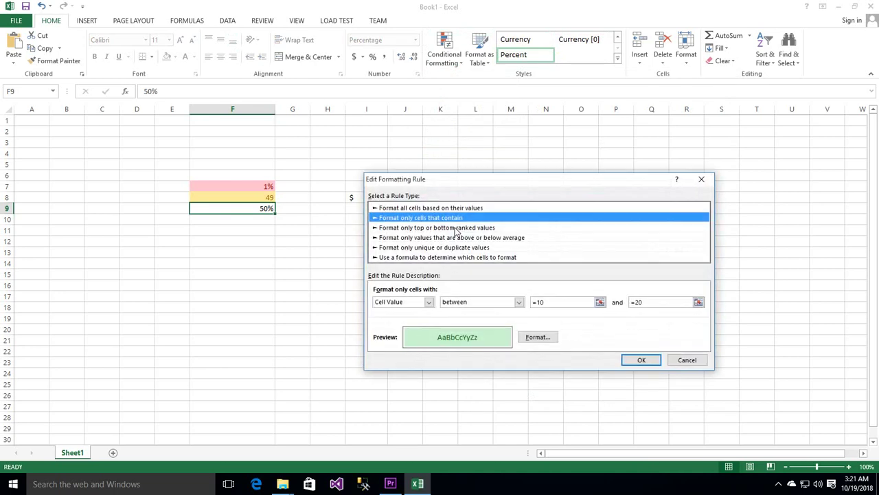
pyautogui.click(550, 305)
pyautogui.click(665, 305)
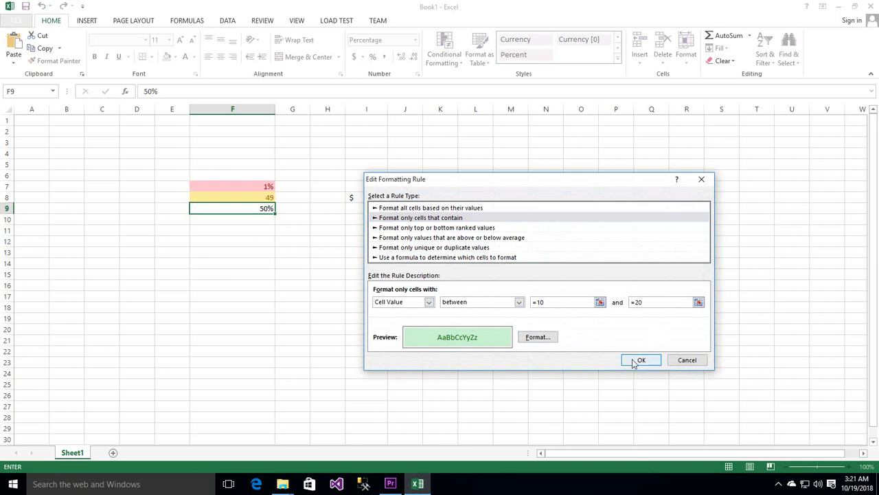
pyautogui.click(634, 360)
pyautogui.click(592, 342)
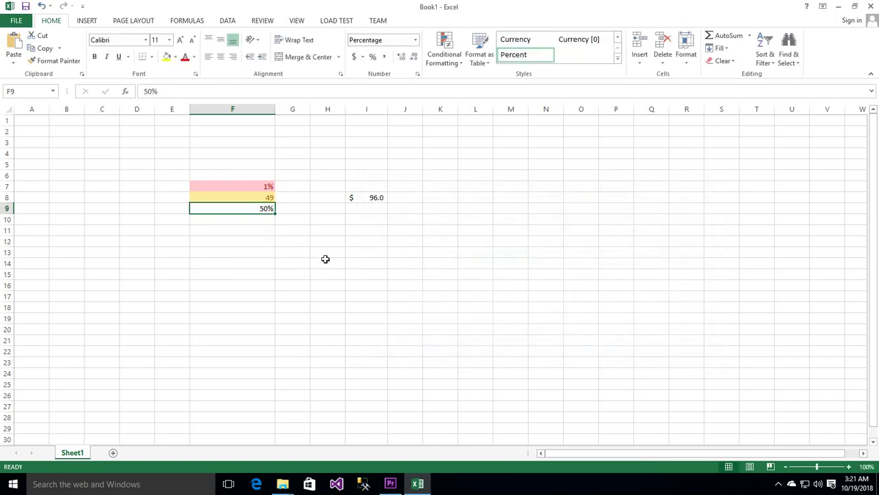
# Step: Enter 50%, then 10%, then 11% into F9 in turn
pyautogui.write('50%')
pyautogui.press('Return')
pyautogui.press('Up')
pyautogui.write('10%')
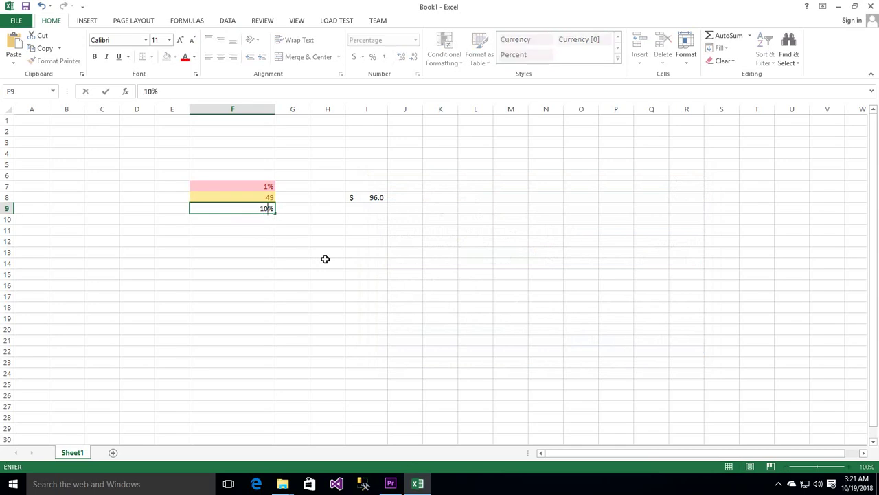
pyautogui.press('Return')
pyautogui.press('Up')
# Step: Try 12% and 221% in F9, undo the mistaken 221%, and open Conditional Formatting
pyautogui.press('Up')
pyautogui.press('Down')
pyautogui.write('11%')
pyautogui.hotkey('ctrl', 'Return')
pyautogui.press('Return')
pyautogui.press('Up')
pyautogui.write('12%')
pyautogui.press('Return')
pyautogui.press('Up')
pyautogui.press('Return')
pyautogui.press('Up')
pyautogui.write('22%1')
pyautogui.press('Return')
pyautogui.hotkey('ctrl', 'z')
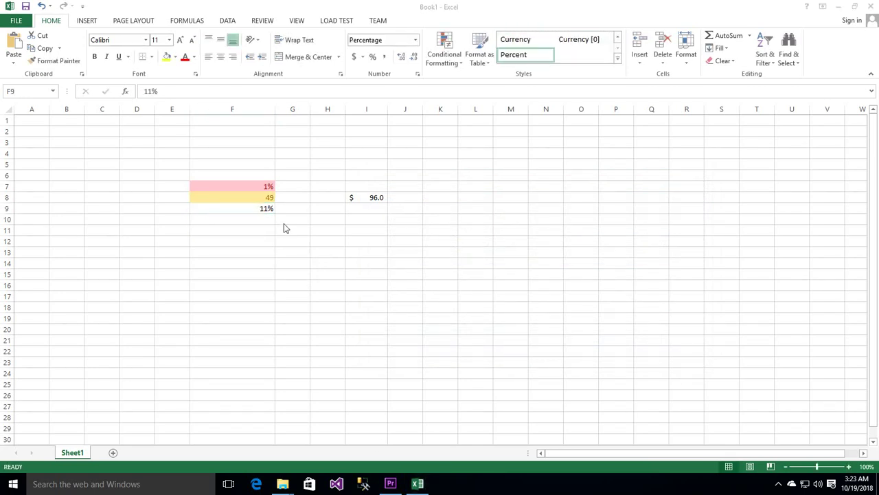
pyautogui.click(259, 206)
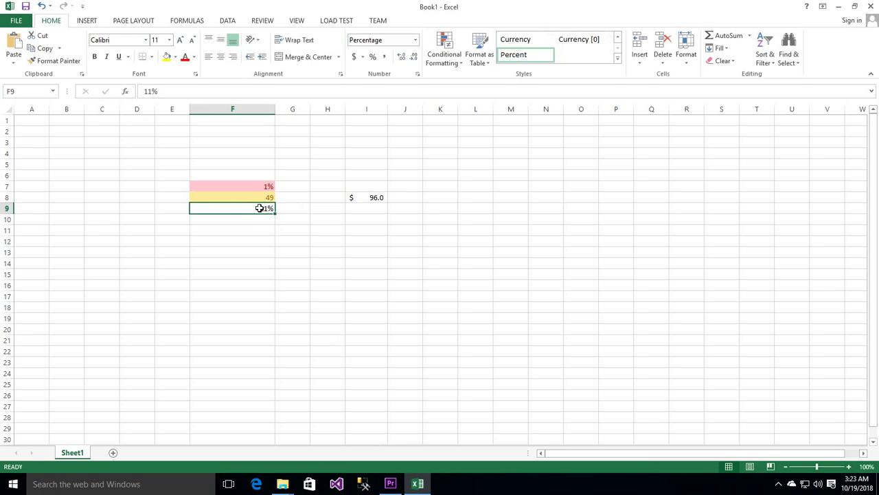
pyautogui.click(441, 58)
# Step: Start a new Between highlight rule on F9, then cancel it
pyautogui.moveTo(520, 83)
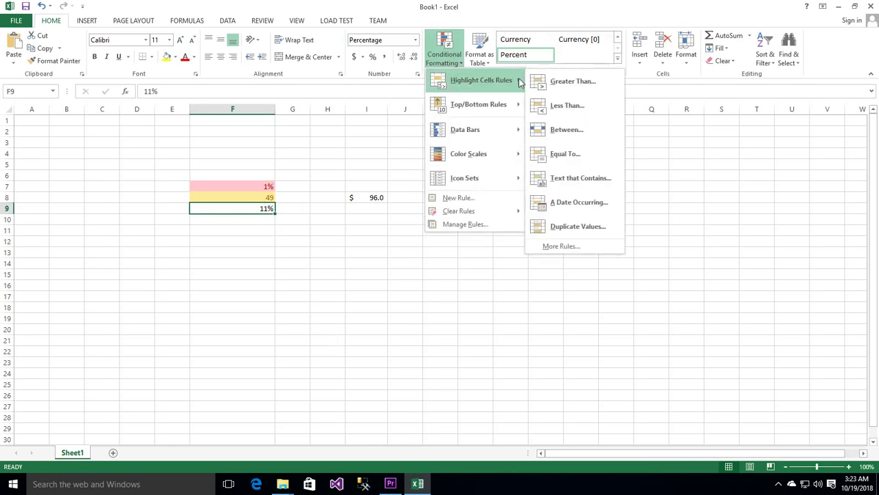
pyautogui.click(552, 135)
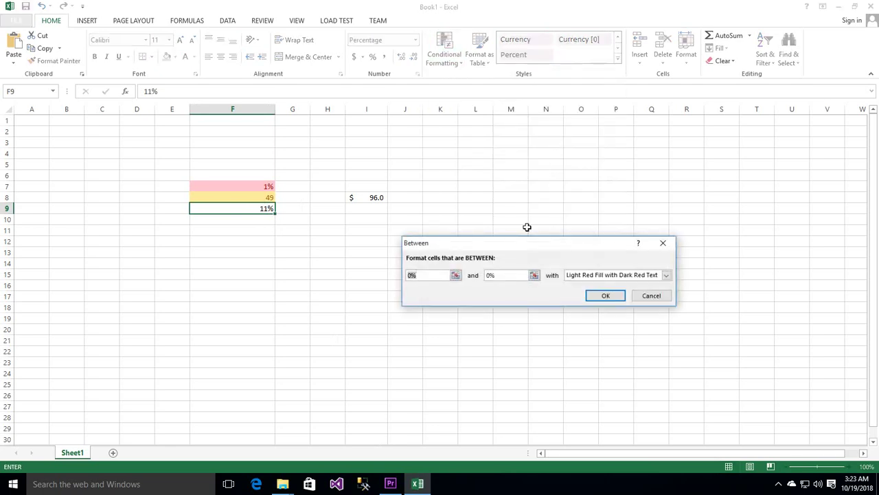
pyautogui.moveTo(520, 245); pyautogui.dragTo(521, 240)
pyautogui.click(660, 291)
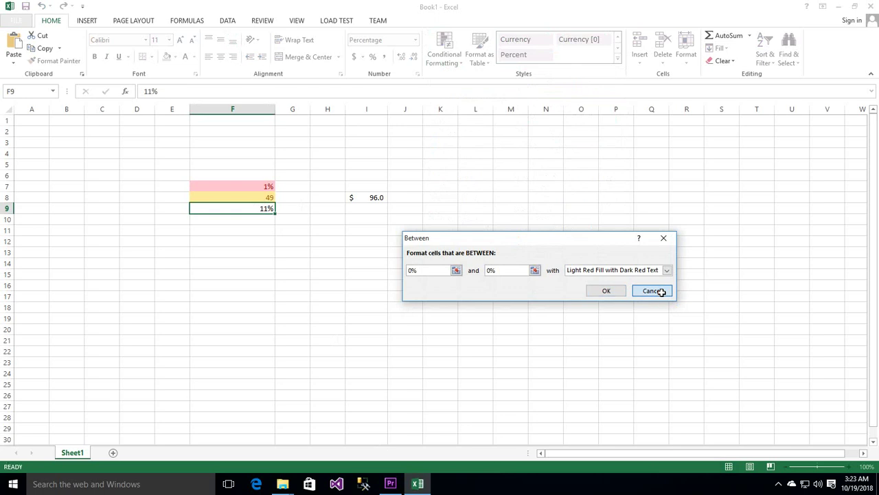
# Step: Delete both Between 10 and 20 rules from F9 in the Rules Manager
pyautogui.click(444, 54)
pyautogui.click(467, 224)
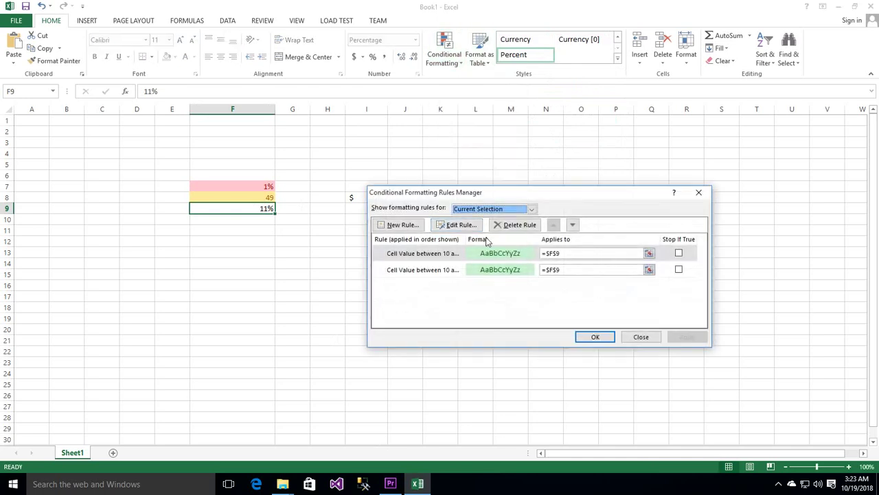
pyautogui.click(444, 270)
pyautogui.click(429, 255)
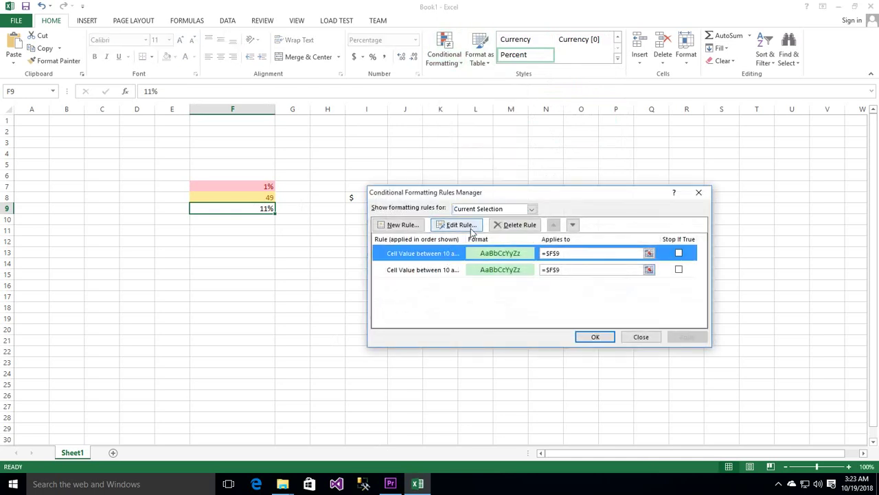
pyautogui.click(498, 227)
pyautogui.click(502, 229)
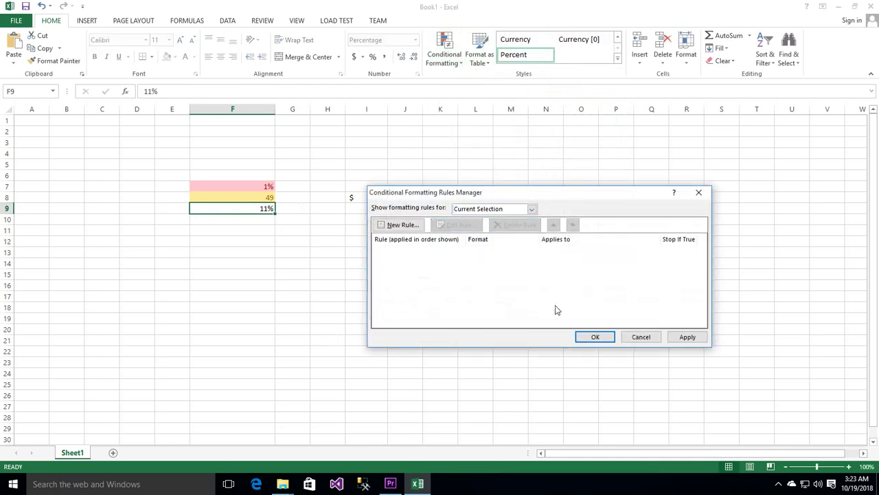
pyautogui.click(592, 335)
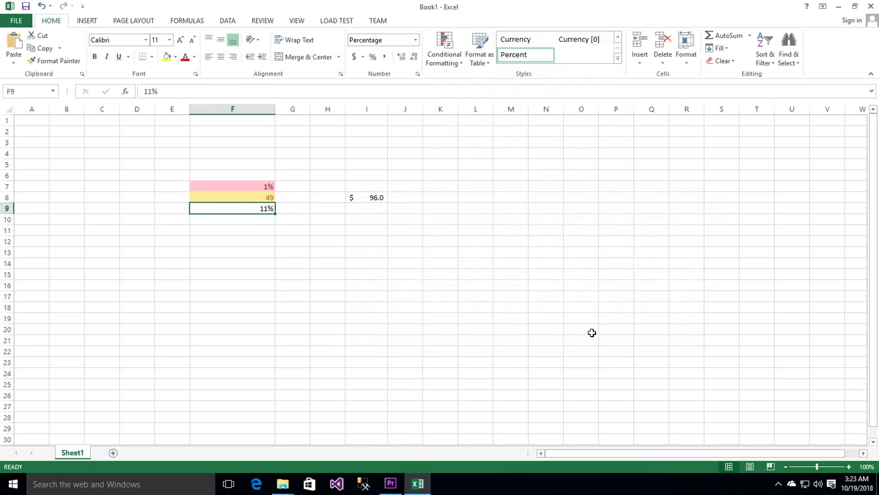
# Step: Create a Between 10 and 20 rule on F9 with Green Fill with Dark Green Text
pyautogui.click(433, 60)
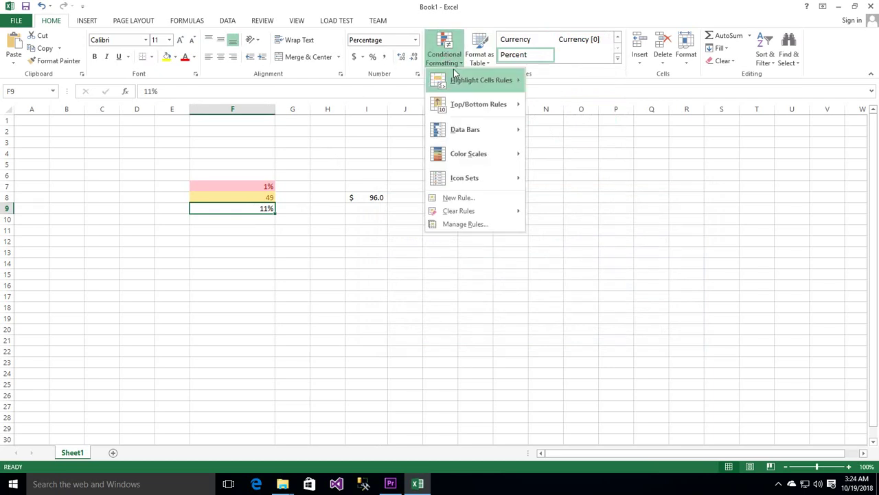
pyautogui.click(580, 131)
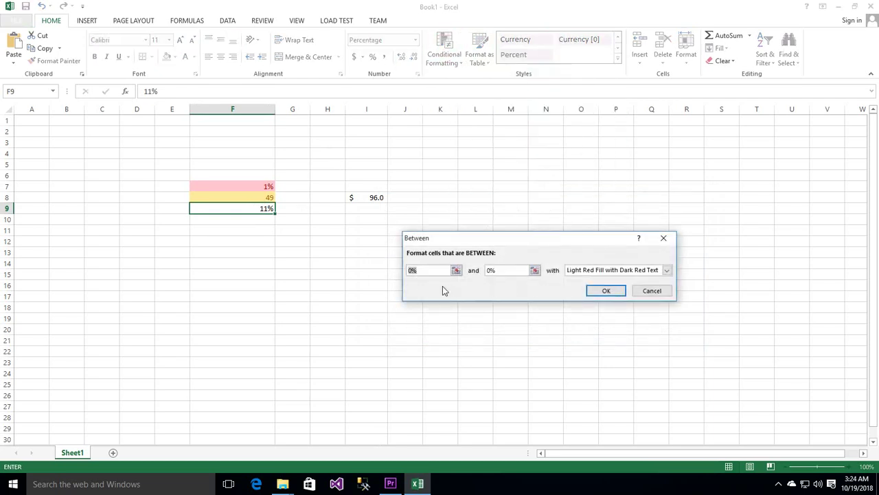
pyautogui.write('1')
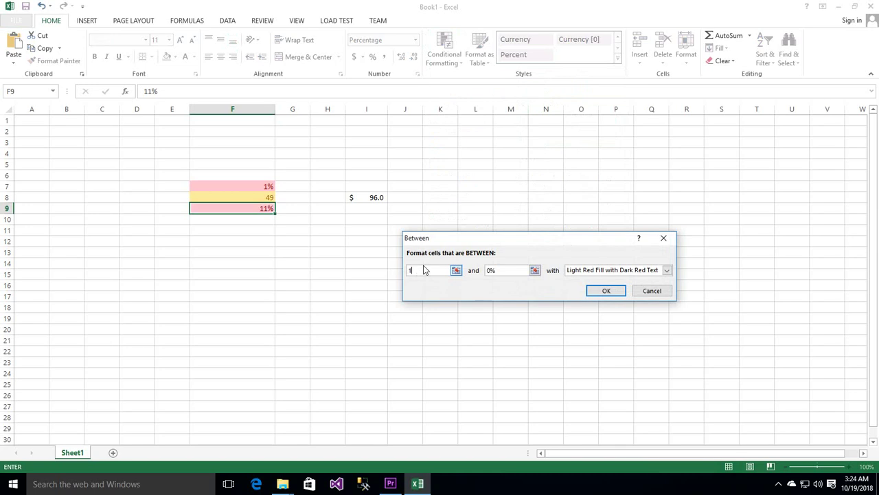
pyautogui.write('0')
pyautogui.press('Tab')
pyautogui.write('10')
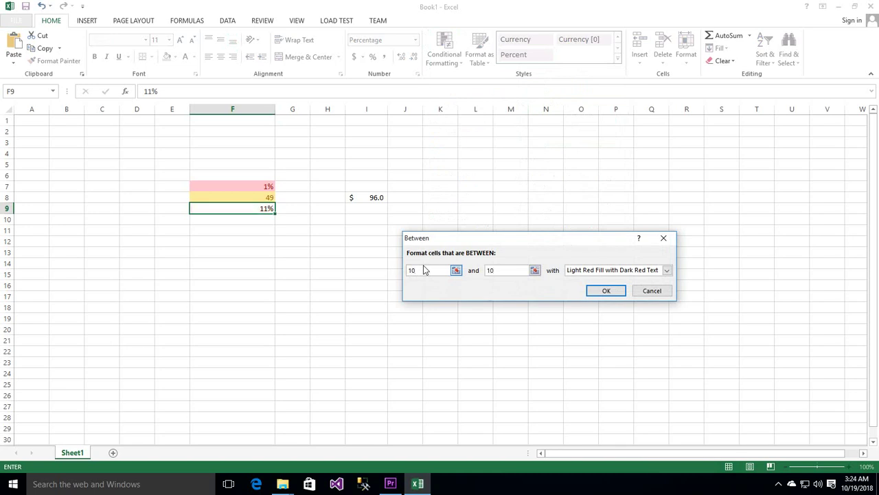
pyautogui.press('BackSpace')
pyautogui.write('2')
pyautogui.press('BackSpace')
pyautogui.press('BackSpace')
pyautogui.write('20')
pyautogui.click(604, 269)
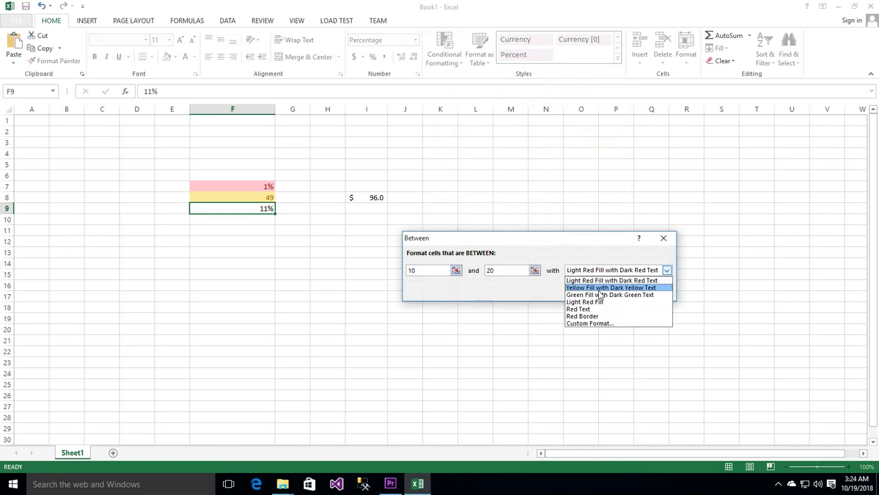
pyautogui.click(604, 294)
pyautogui.click(602, 291)
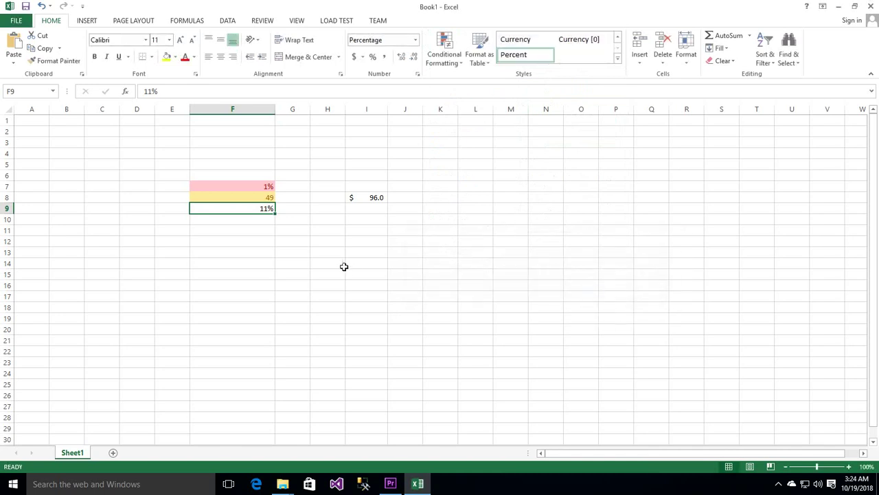
pyautogui.click(341, 265)
pyautogui.click(267, 208)
# Step: Reselect F9, start a Between rule, and cancel it
pyautogui.click(328, 274)
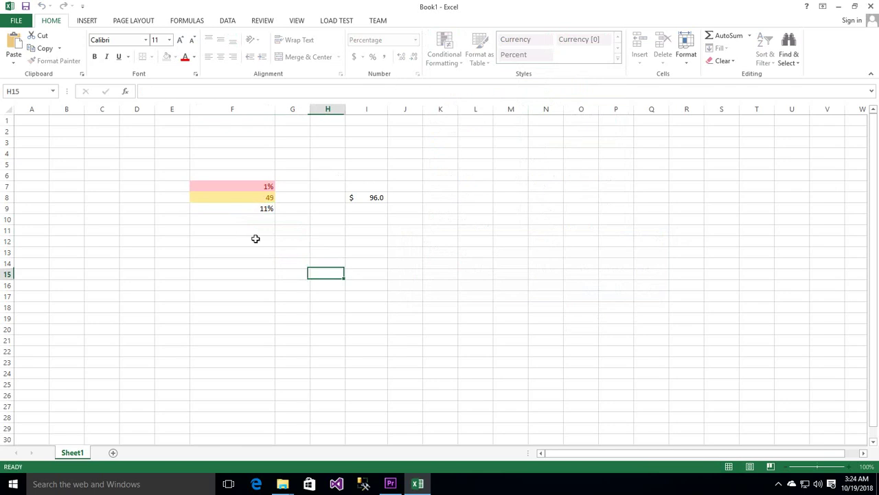
pyautogui.click(242, 206)
pyautogui.click(445, 58)
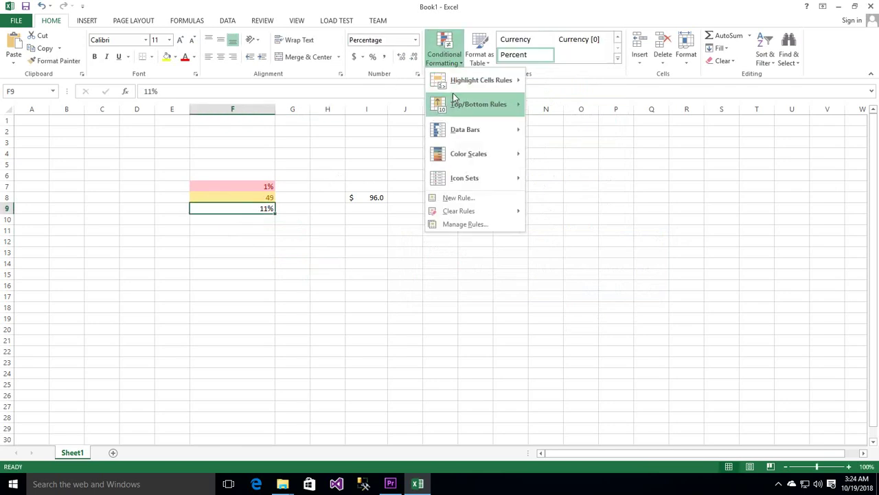
pyautogui.moveTo(494, 84)
pyautogui.click(571, 131)
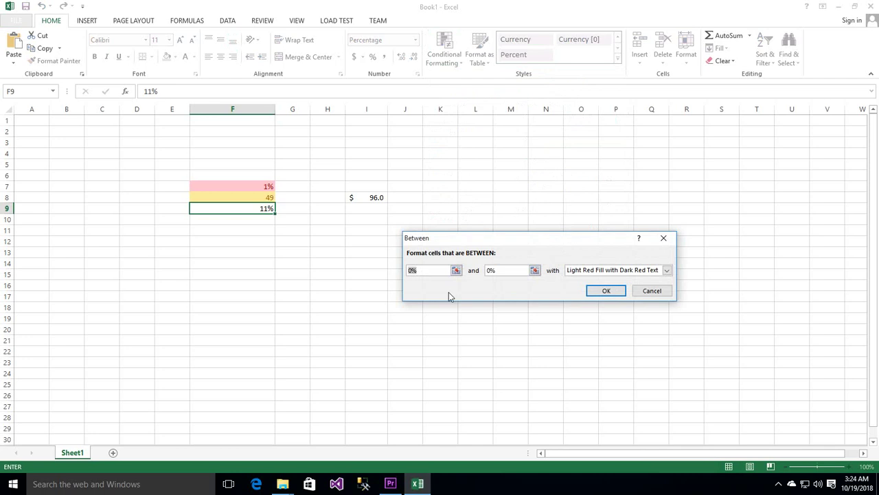
pyautogui.click(653, 291)
# Step: Edit F9's green rule so its bounds read 10% and 20%
pyautogui.click(444, 52)
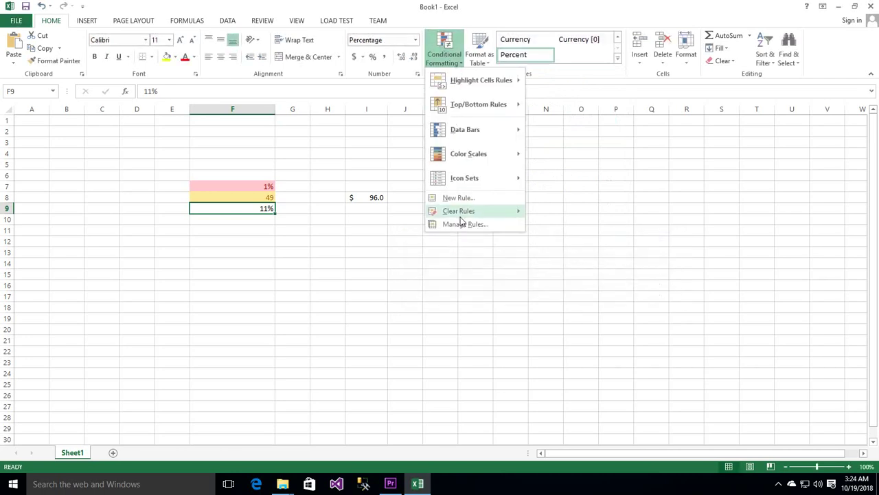
pyautogui.click(461, 226)
pyautogui.click(459, 226)
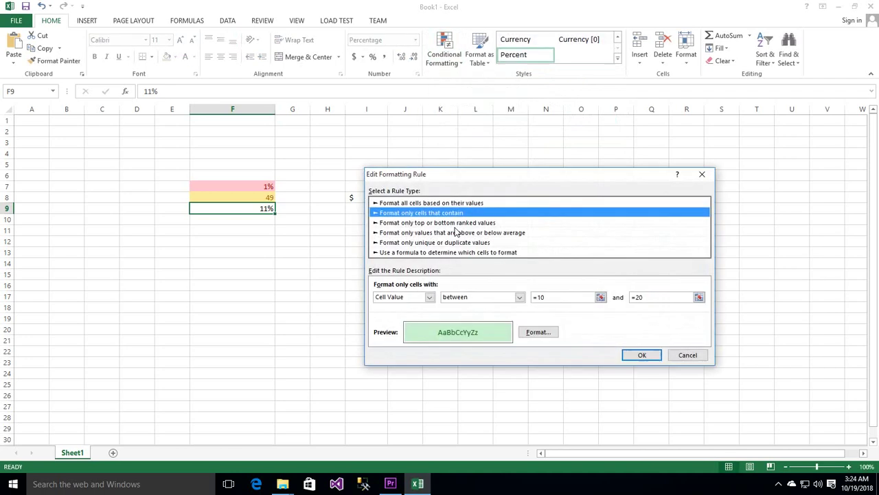
pyautogui.click(550, 297)
pyautogui.click(657, 296)
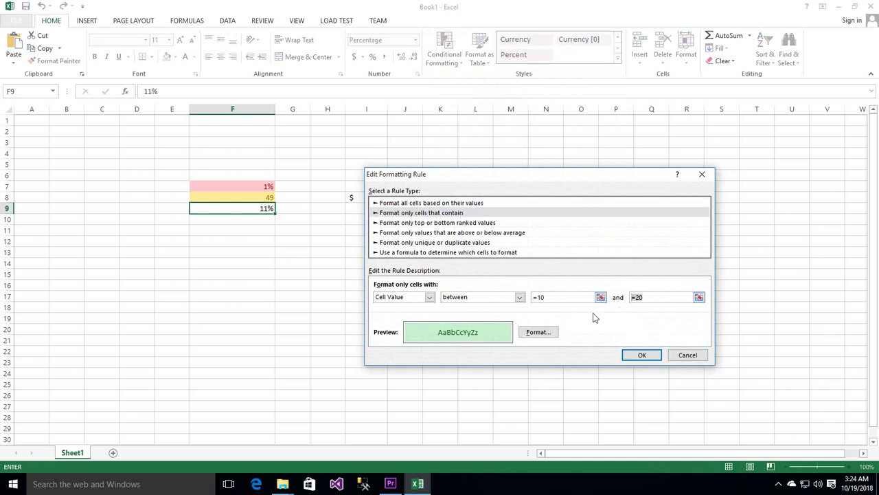
pyautogui.click(570, 297)
pyautogui.write('%')
pyautogui.click(667, 297)
pyautogui.write('%')
pyautogui.click(653, 357)
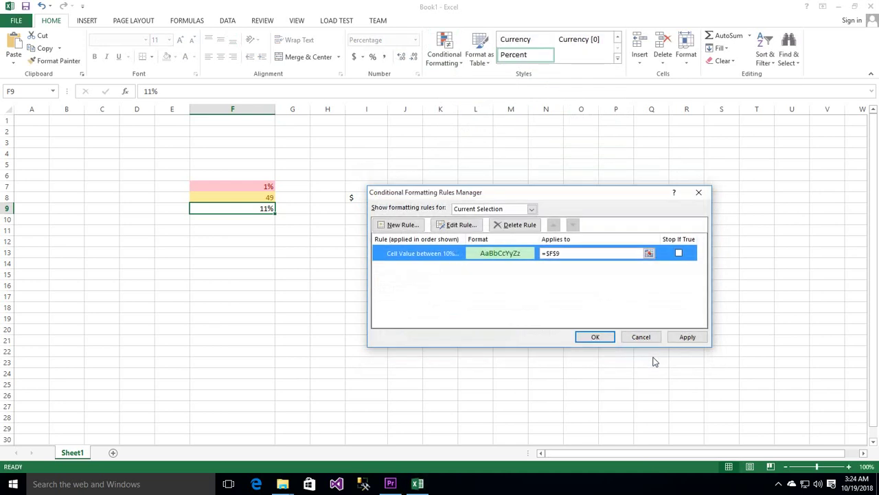
pyautogui.click(610, 337)
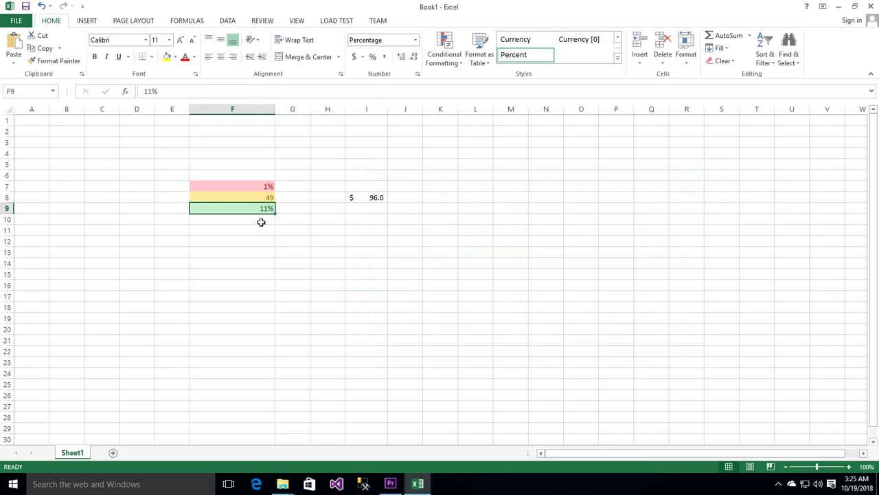
# Step: Enter 10, 9, 20 and 22 into F9 in turn to test the green highlight
pyautogui.write('10')
pyautogui.press('Return')
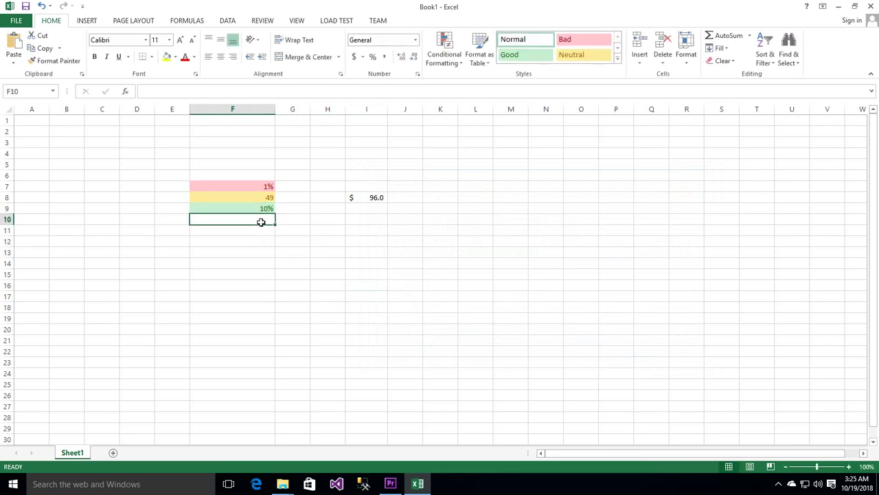
pyautogui.press('Up')
pyautogui.write('9')
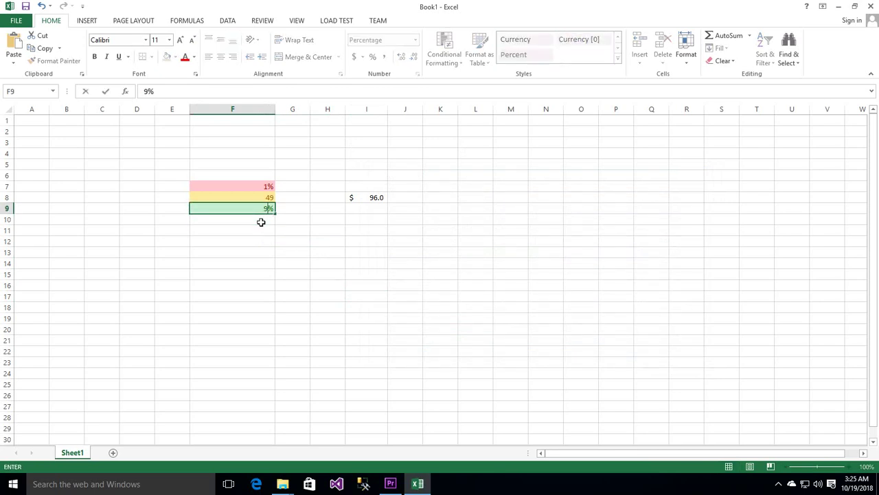
pyautogui.press('Return')
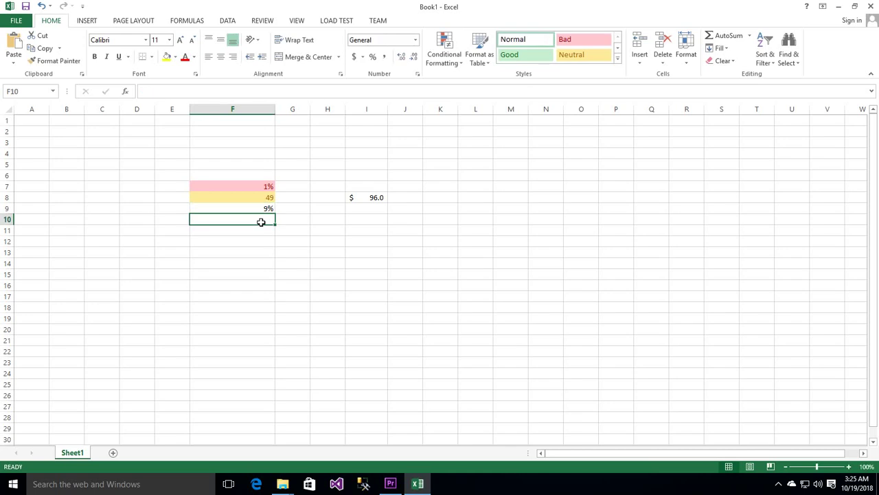
pyautogui.press('Up')
pyautogui.write('20')
pyautogui.press('Return')
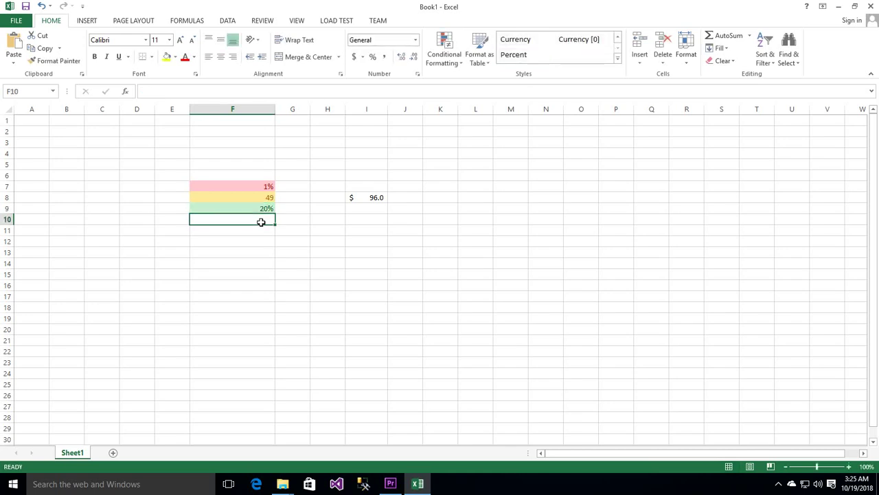
pyautogui.press('Up')
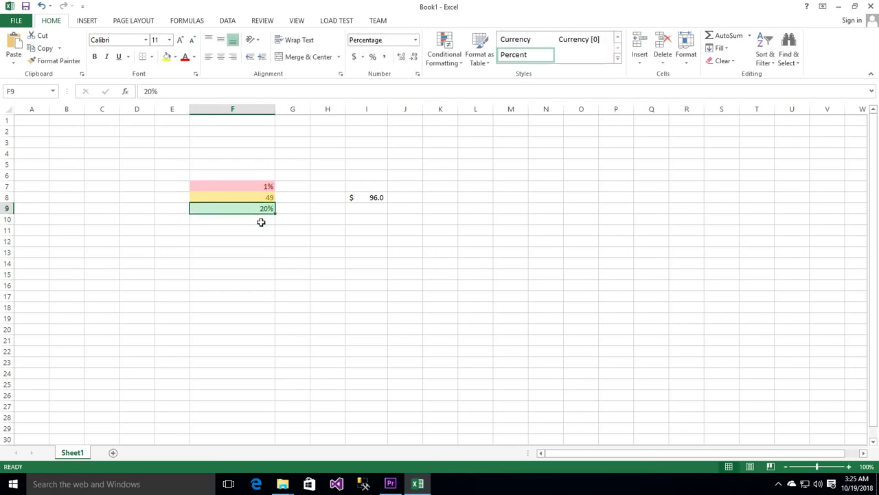
pyautogui.write('22')
pyautogui.press('Return')
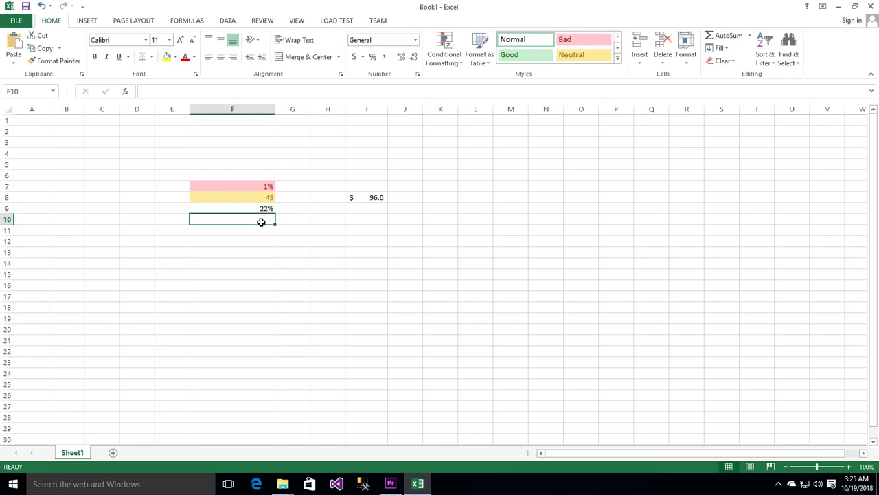
pyautogui.press('Up')
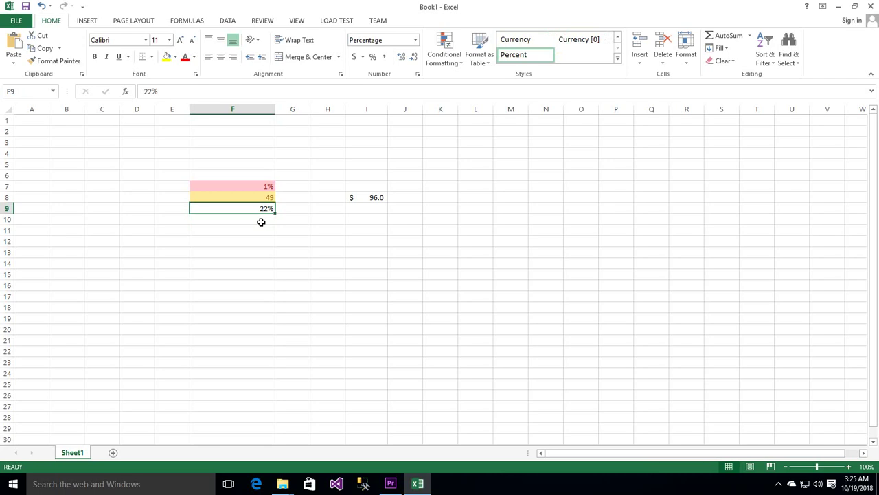
# Step: Start an Equal To rule on F10 matching P and choose Custom Format
pyautogui.click(265, 220)
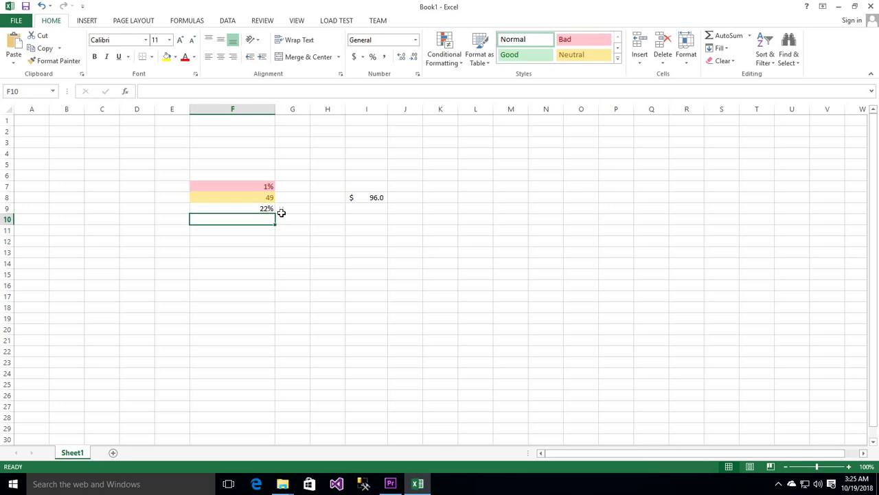
pyautogui.click(454, 61)
pyautogui.moveTo(468, 81)
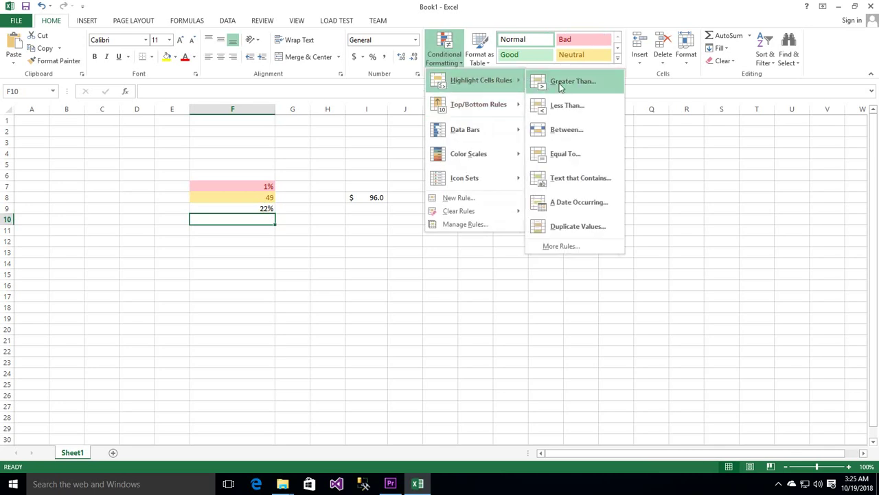
pyautogui.click(566, 157)
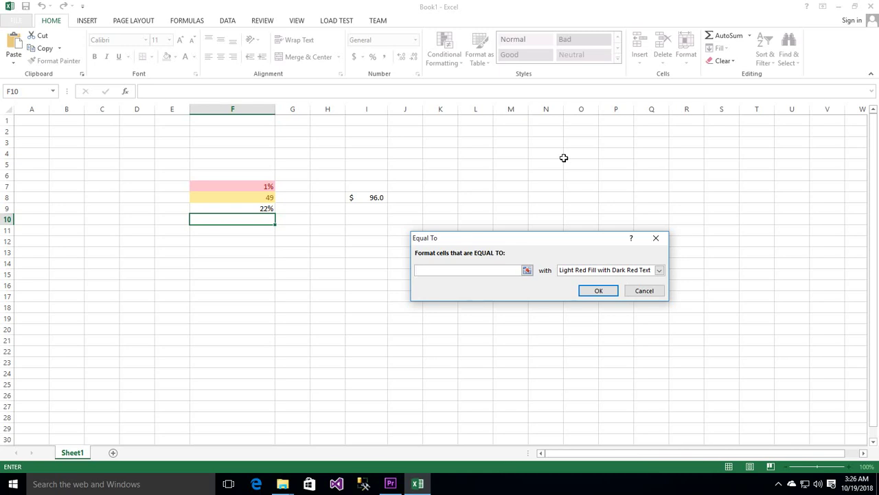
pyautogui.write('P')
pyautogui.click(600, 271)
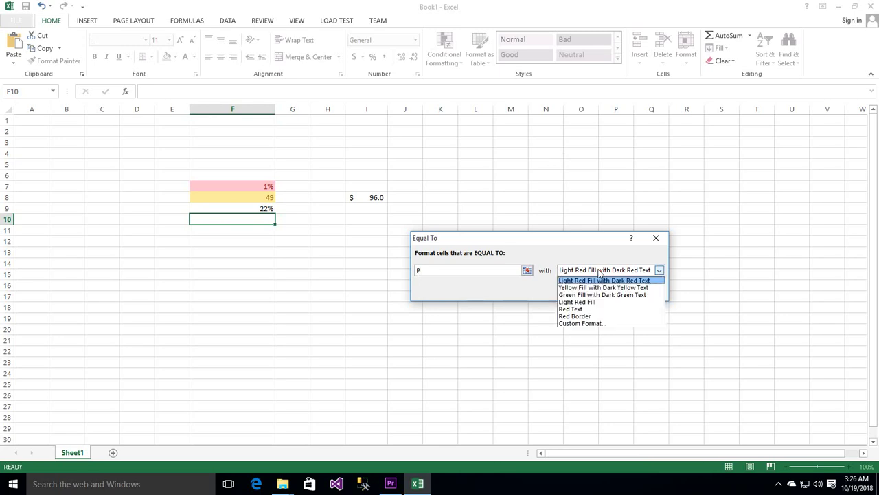
pyautogui.click(474, 269)
pyautogui.click(475, 269)
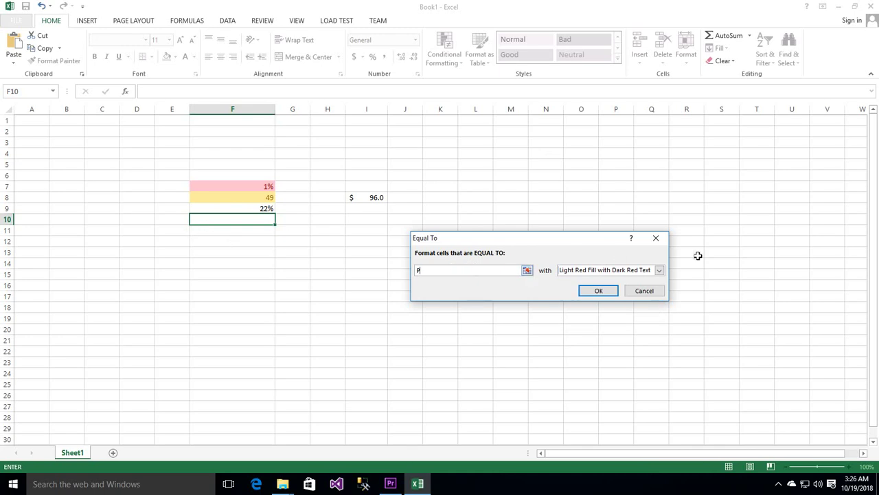
pyautogui.click(659, 270)
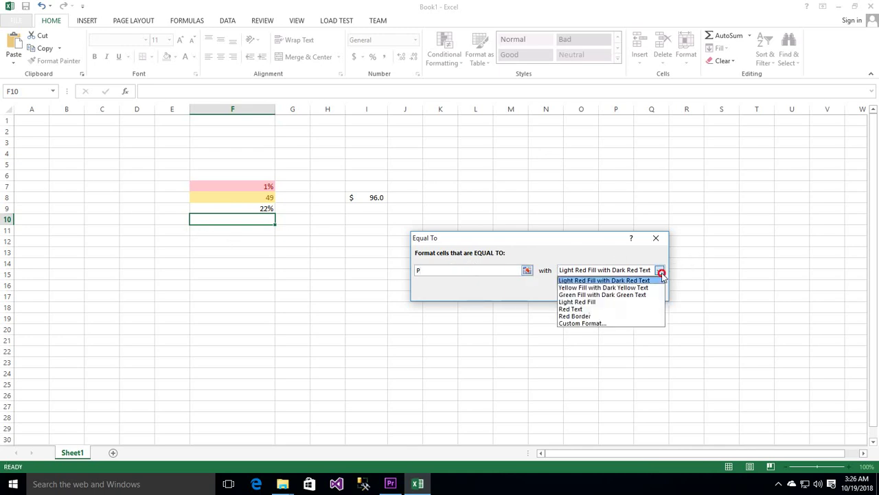
pyautogui.click(576, 324)
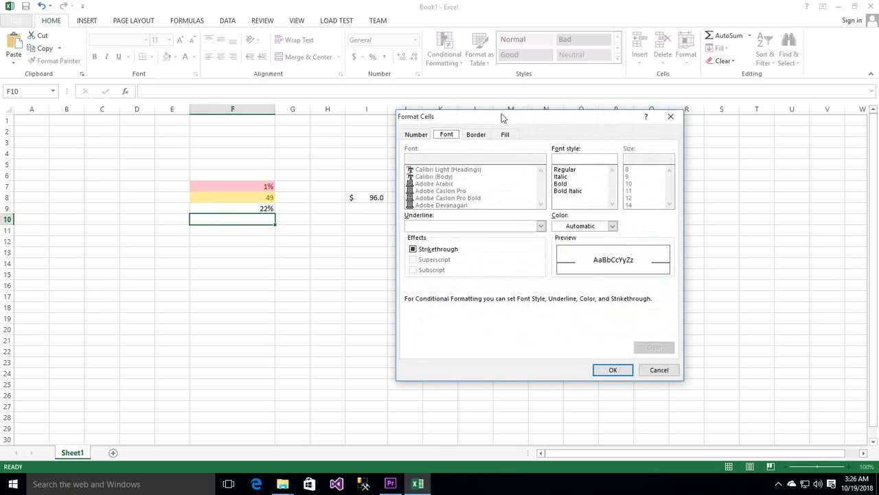
# Step: Set the custom format to Bold font style with dark green text colour
pyautogui.moveTo(502, 113)
pyautogui.mouseDown()
pyautogui.moveTo(555, 115)
pyautogui.moveTo(556, 126)
pyautogui.mouseUp()
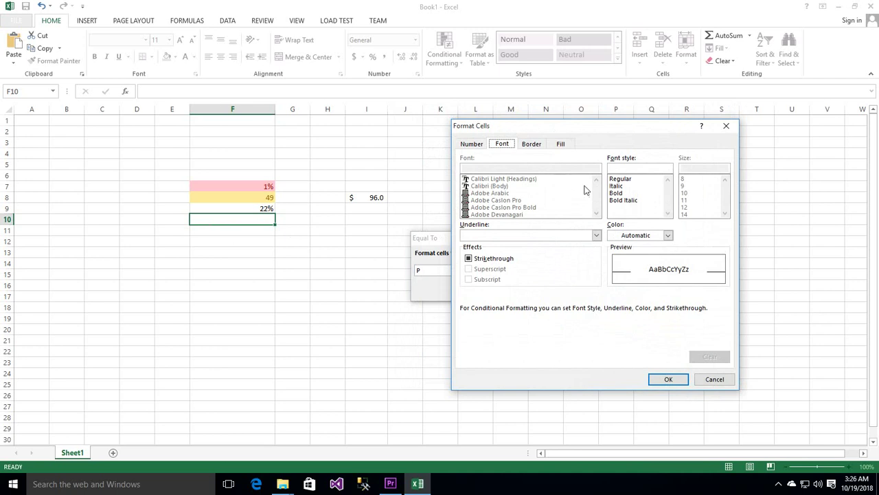
pyautogui.click(614, 187)
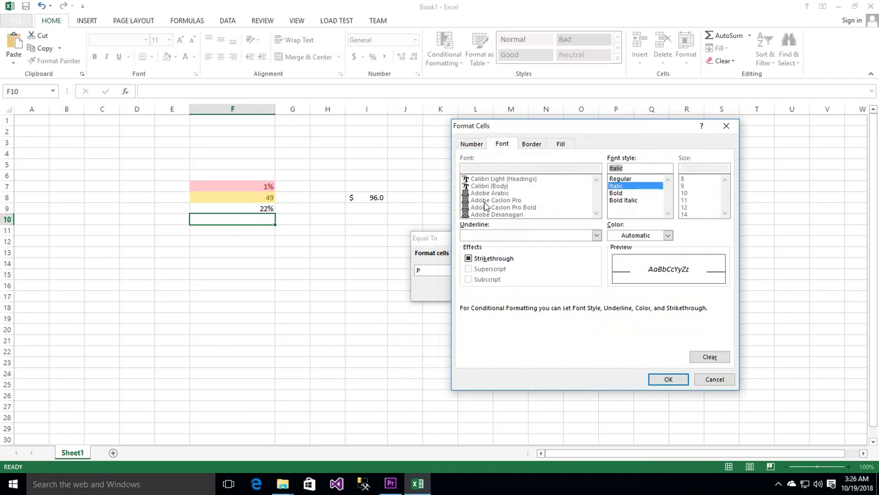
pyautogui.click(618, 194)
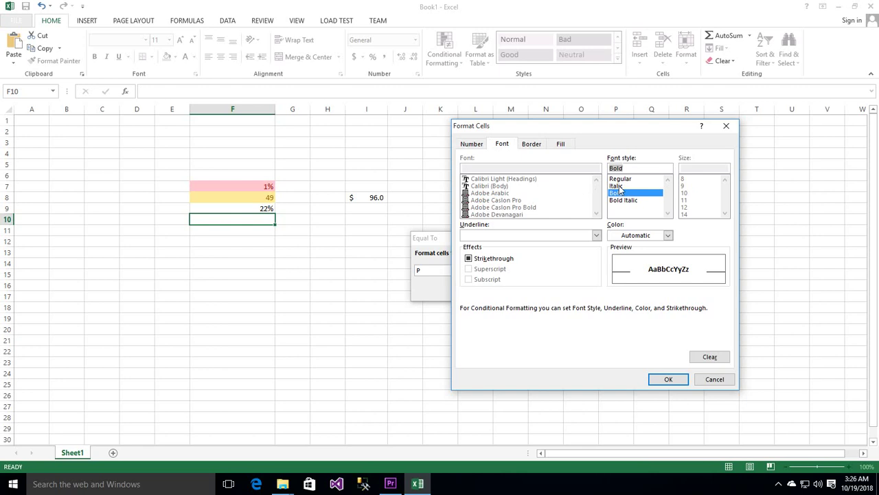
pyautogui.click(621, 186)
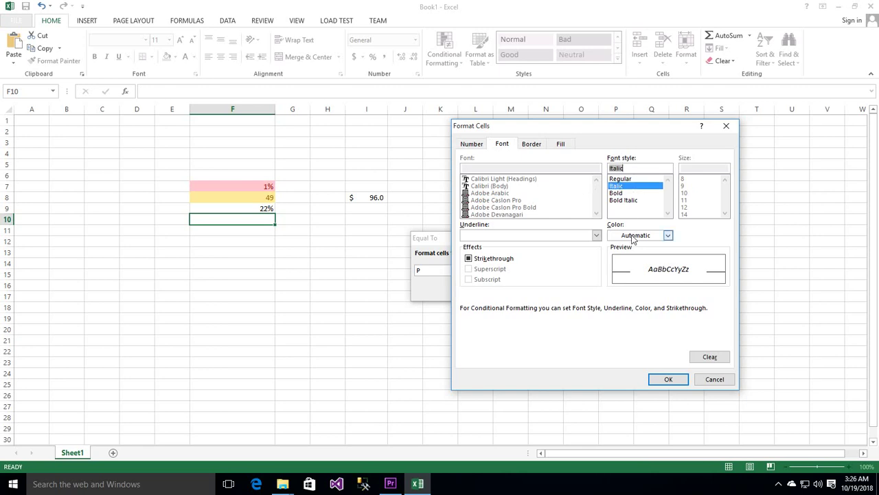
pyautogui.click(620, 194)
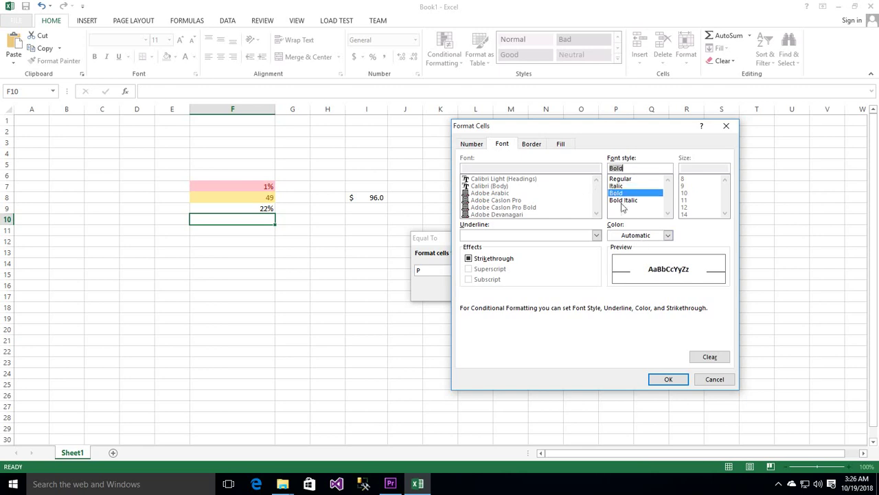
pyautogui.click(667, 235)
pyautogui.click(697, 307)
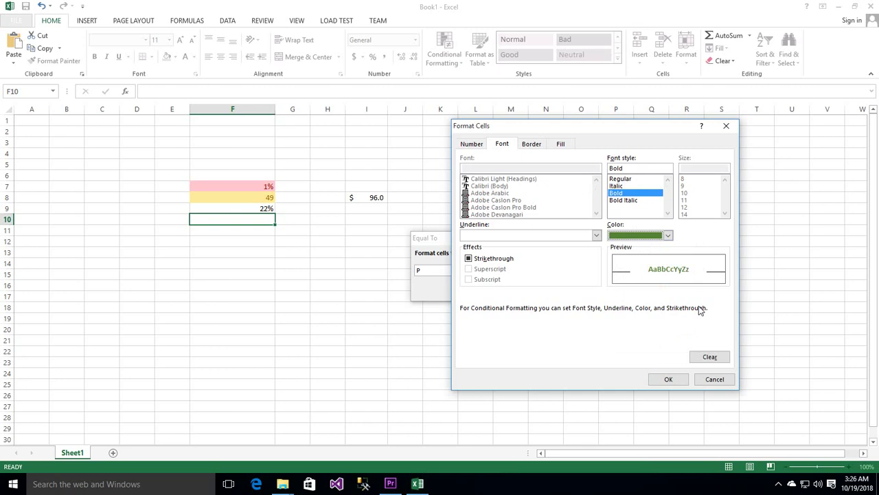
pyautogui.click(668, 378)
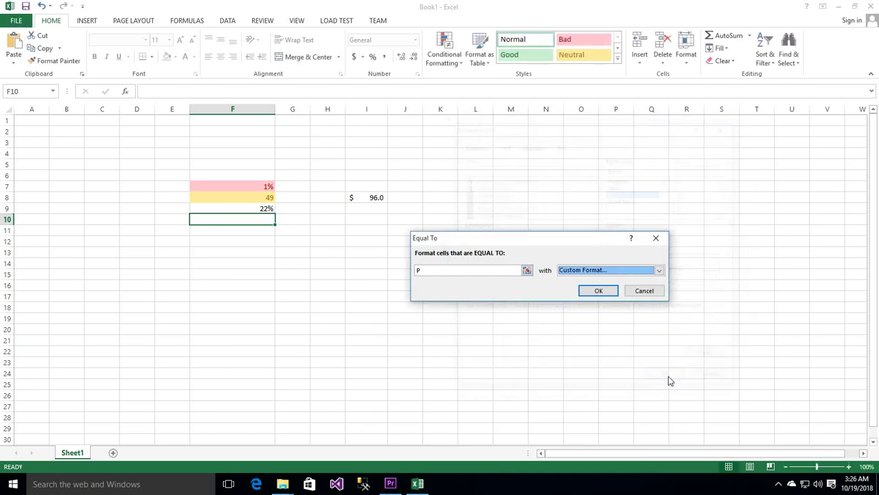
# Step: Apply the P rule, then enter A and then P into F10
pyautogui.click(598, 290)
pyautogui.click(405, 296)
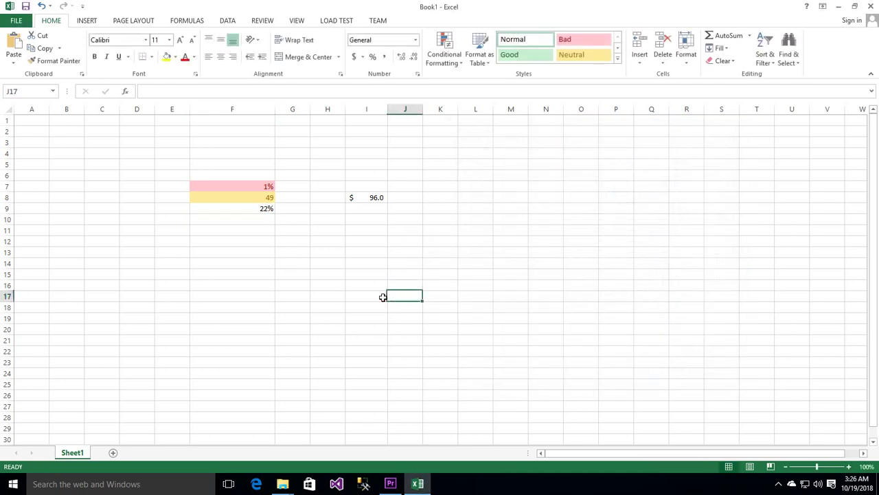
pyautogui.click(250, 224)
pyautogui.write('A')
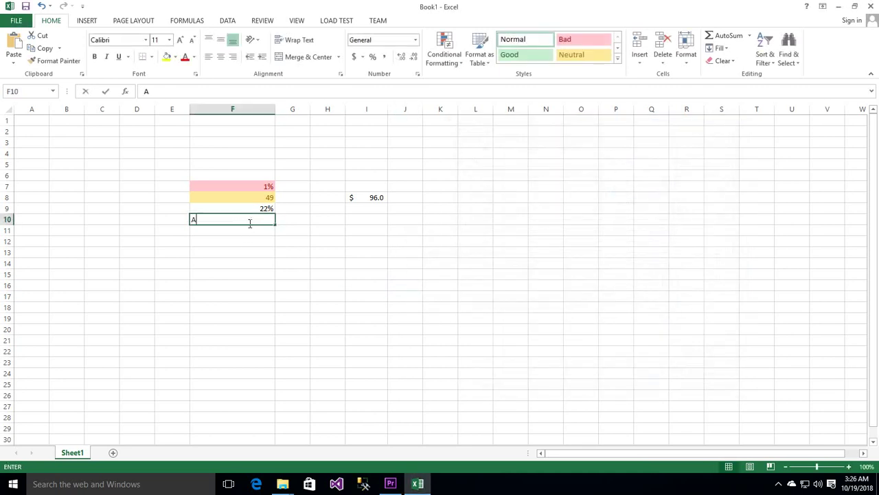
pyautogui.press('Return')
pyautogui.click(249, 225)
pyautogui.write('P')
pyautogui.press('Return')
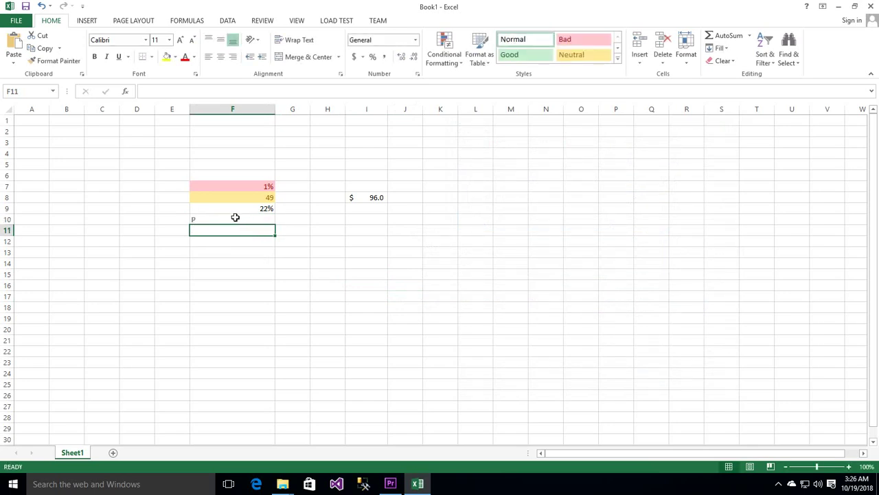
# Step: Centre F10, then retype A and P in it to test the rule
pyautogui.click(235, 218)
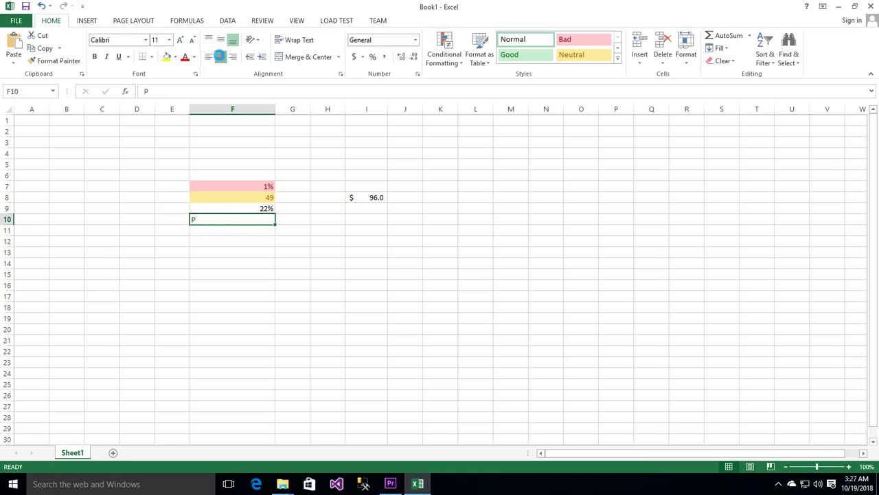
pyautogui.click(221, 57)
pyautogui.click(237, 234)
pyautogui.click(236, 219)
pyautogui.write('A')
pyautogui.press('Return')
pyautogui.press('Up')
pyautogui.write('P')
pyautogui.press('Return')
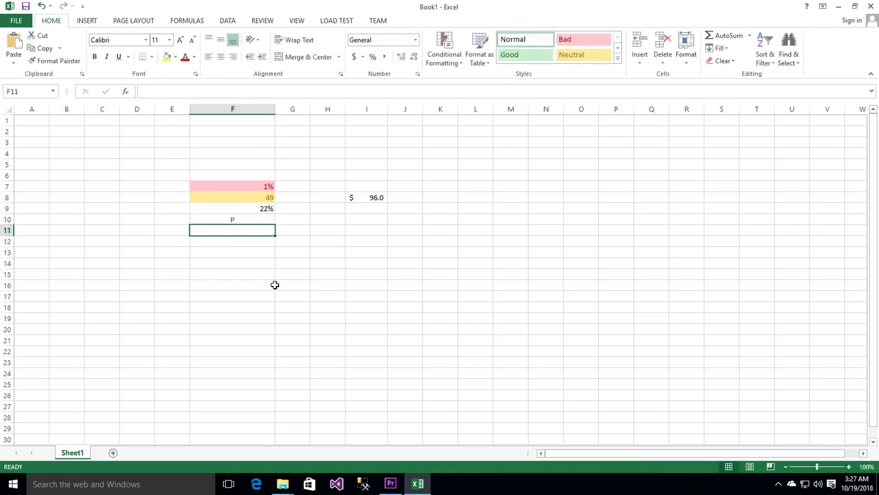
# Step: Create an Equal To rule on F11 matching lowercase 'a' with Light Red Fill
pyautogui.click(450, 55)
pyautogui.moveTo(527, 86)
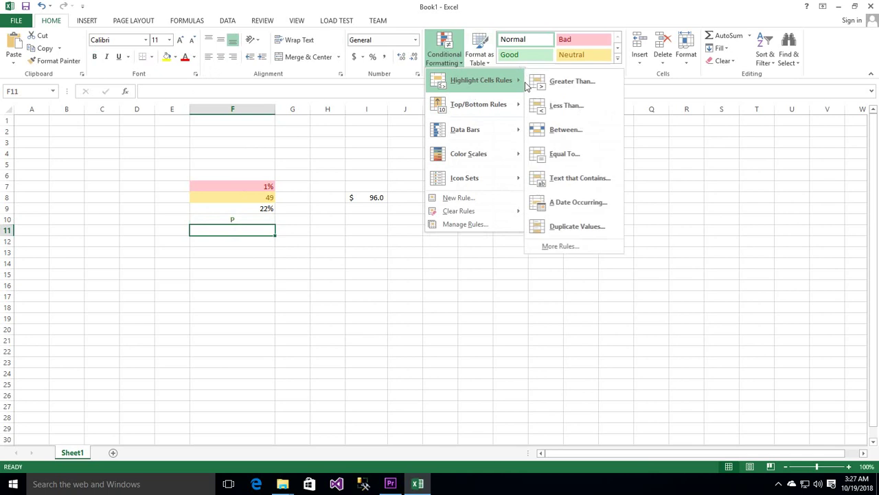
pyautogui.click(563, 153)
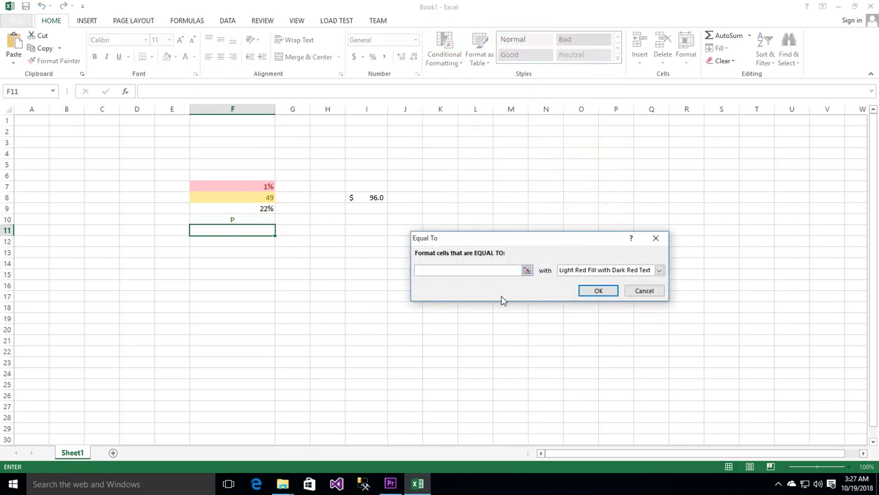
pyautogui.write('A')
pyautogui.press('BackSpace')
pyautogui.write('a')
pyautogui.click(640, 272)
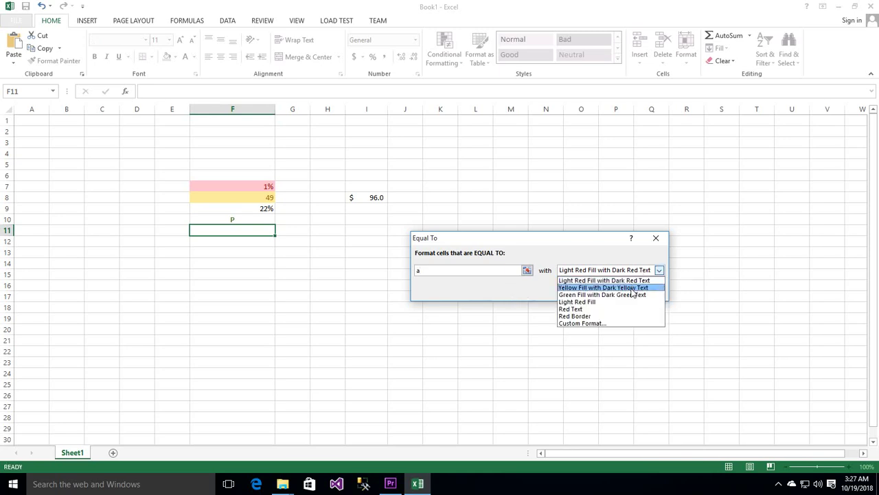
pyautogui.click(583, 302)
pyautogui.click(597, 291)
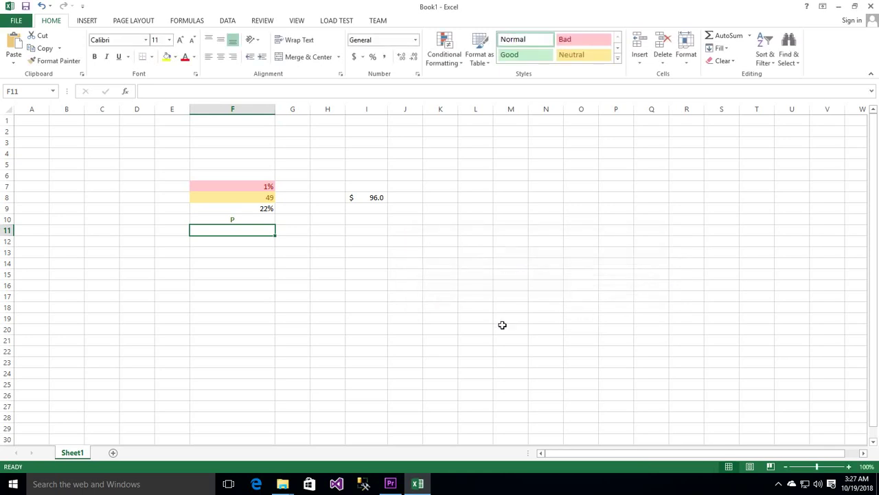
# Step: Enter an uppercase A in F11 and centre it in the cell
pyautogui.write('a')
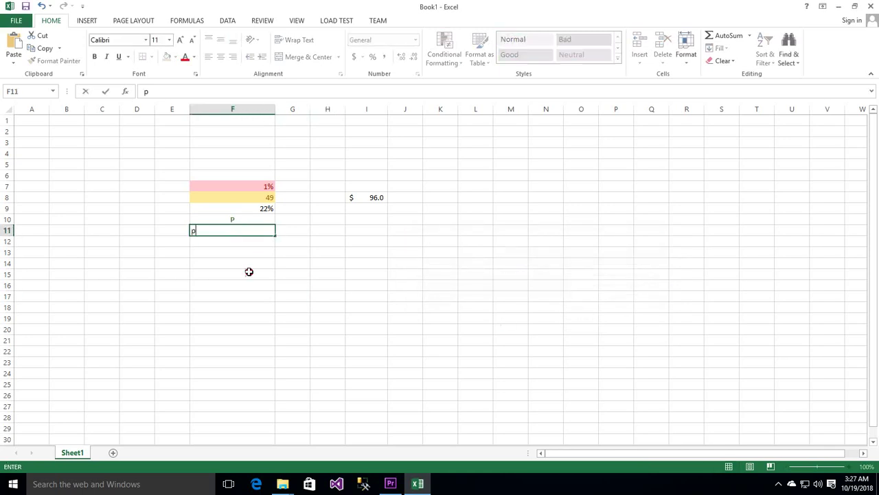
pyautogui.click(250, 270)
pyautogui.click(243, 235)
pyautogui.write('a')
pyautogui.click(245, 274)
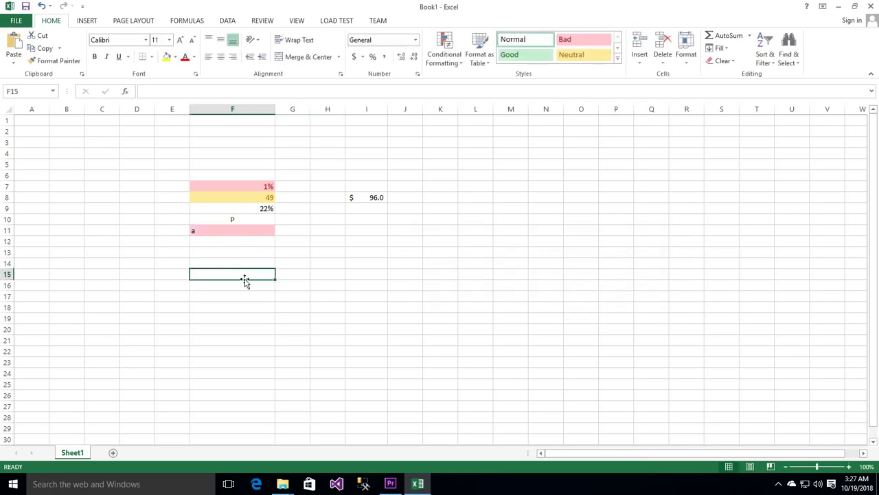
pyautogui.click(217, 234)
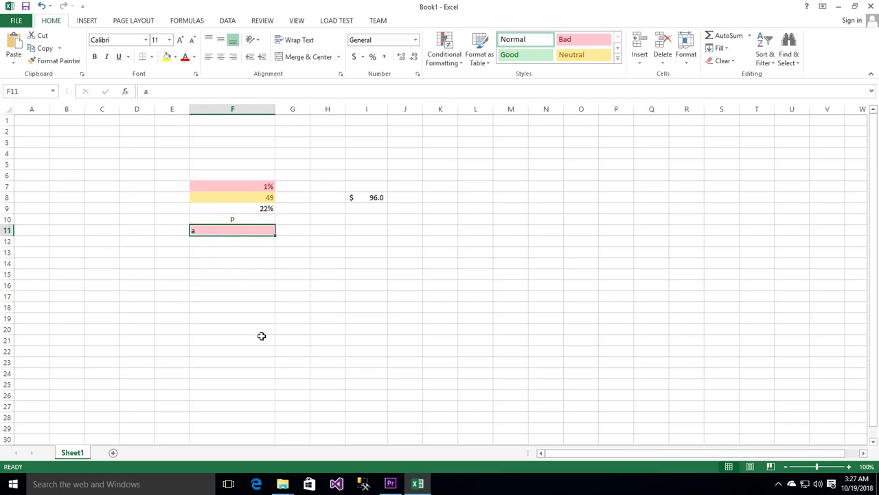
pyautogui.write('A')
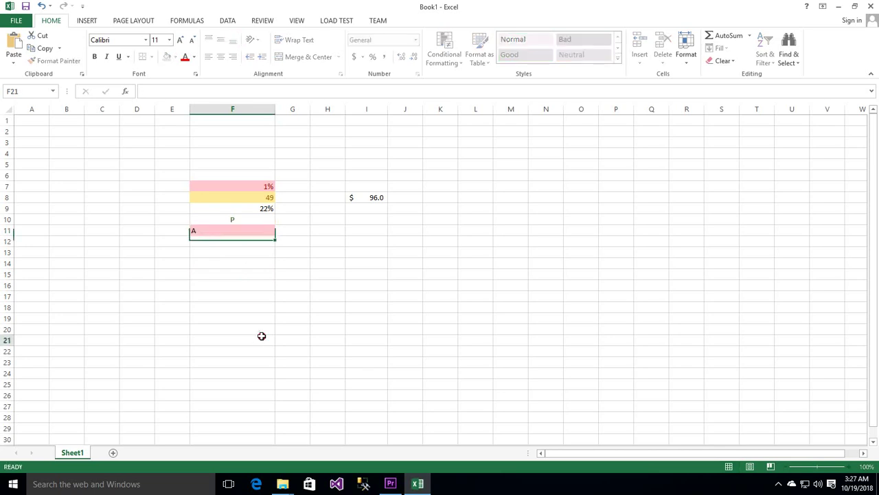
pyautogui.click(262, 336)
pyautogui.click(233, 228)
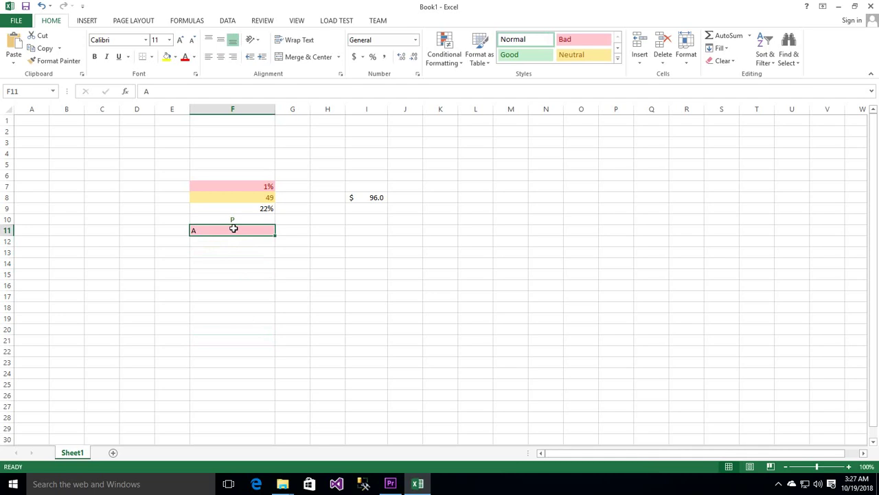
pyautogui.click(220, 57)
# Step: Change F10's P to a lowercase p, then select the empty cell F12
pyautogui.click(233, 221)
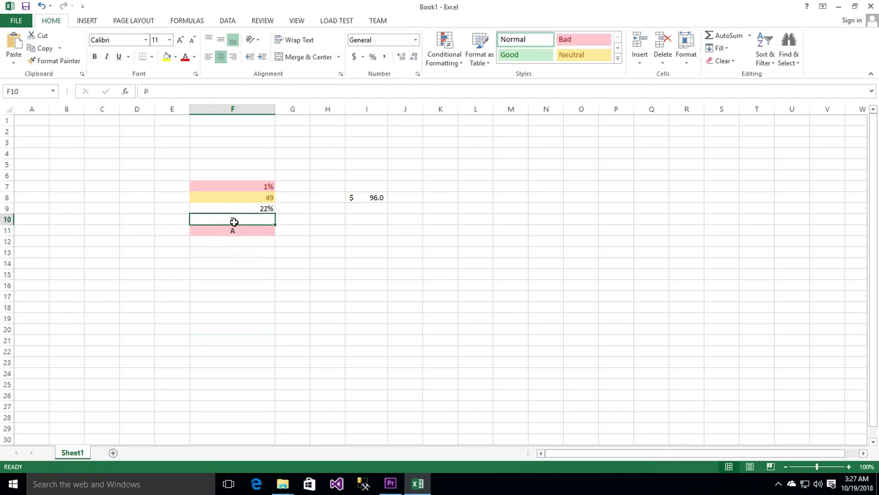
pyautogui.write('p')
pyautogui.click(368, 396)
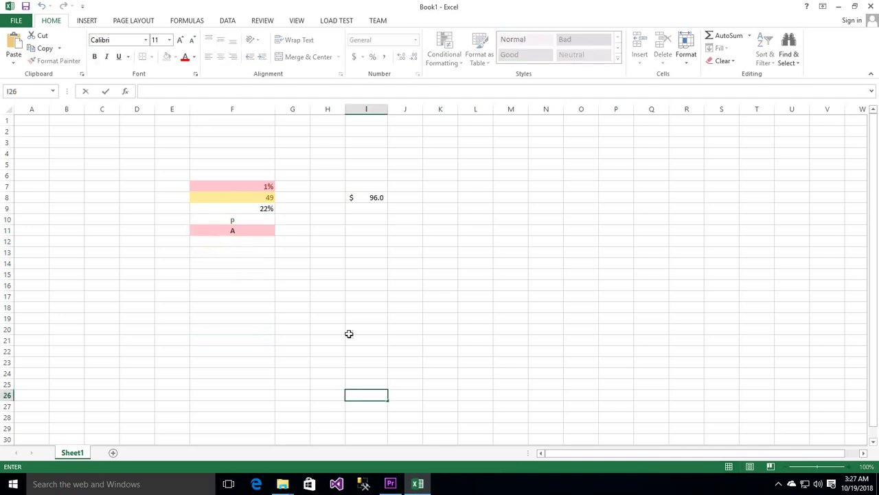
pyautogui.click(268, 221)
pyautogui.click(251, 241)
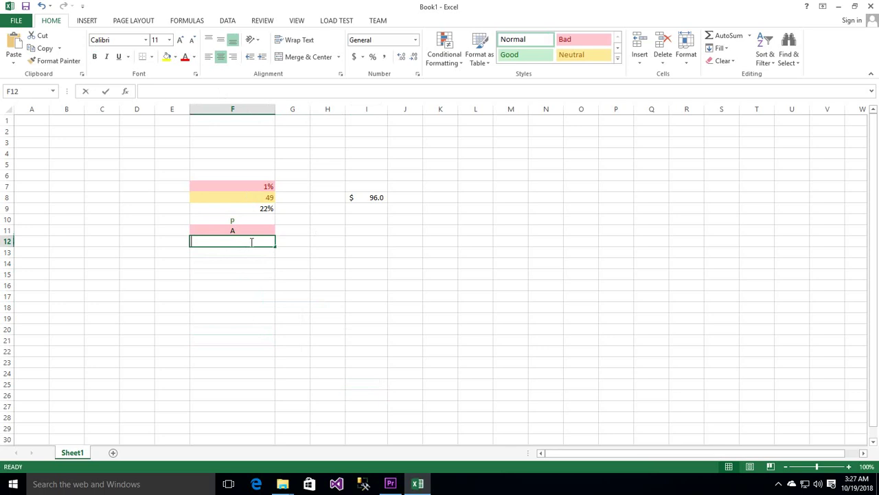
pyautogui.click(297, 282)
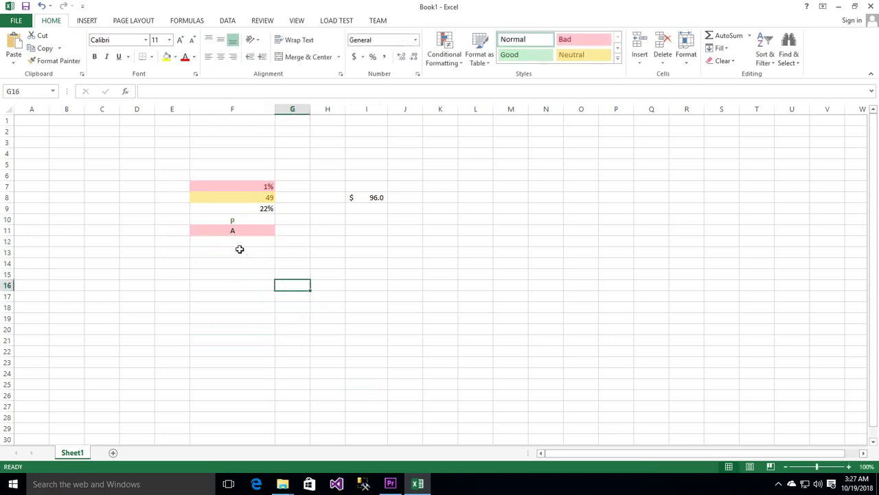
pyautogui.click(239, 241)
# Step: Add a Text That Contains rule to F12 matching 'text' with a Red Border format
pyautogui.click(450, 63)
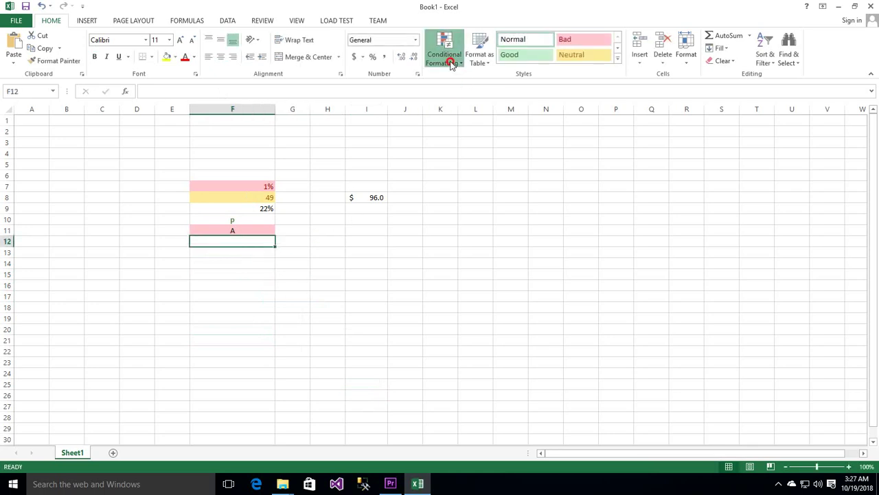
pyautogui.moveTo(481, 79)
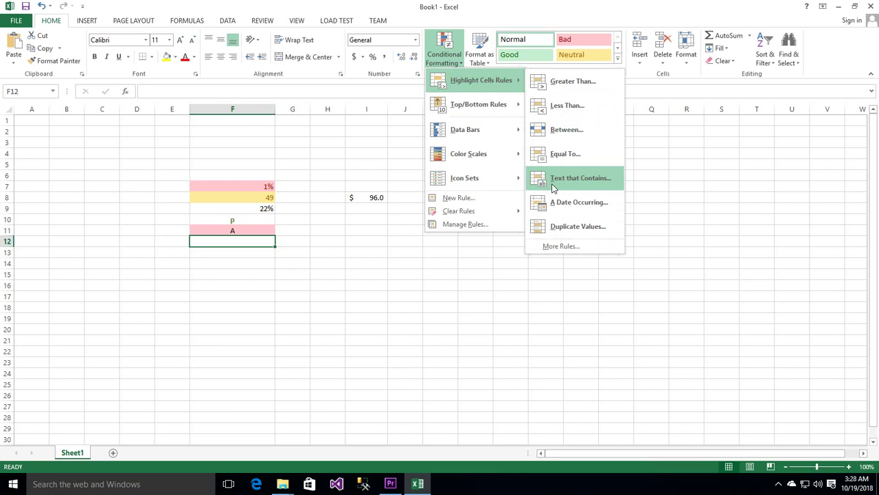
pyautogui.click(554, 186)
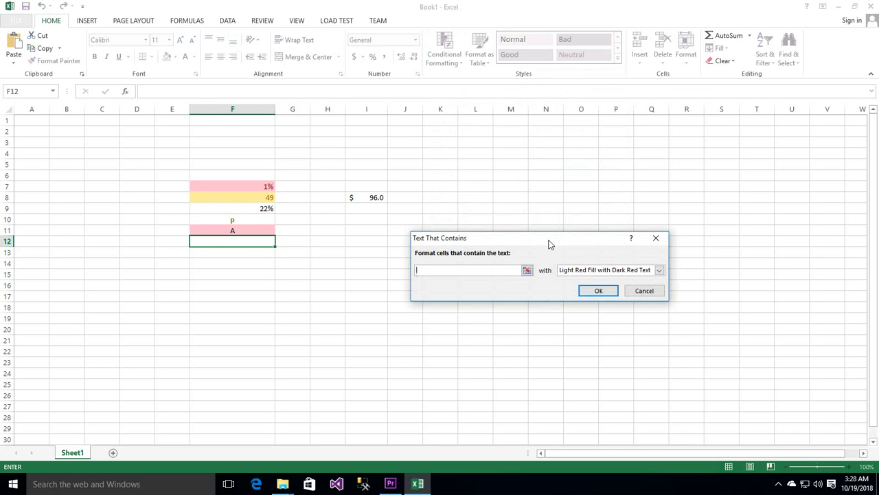
pyautogui.write('text')
pyautogui.click(598, 269)
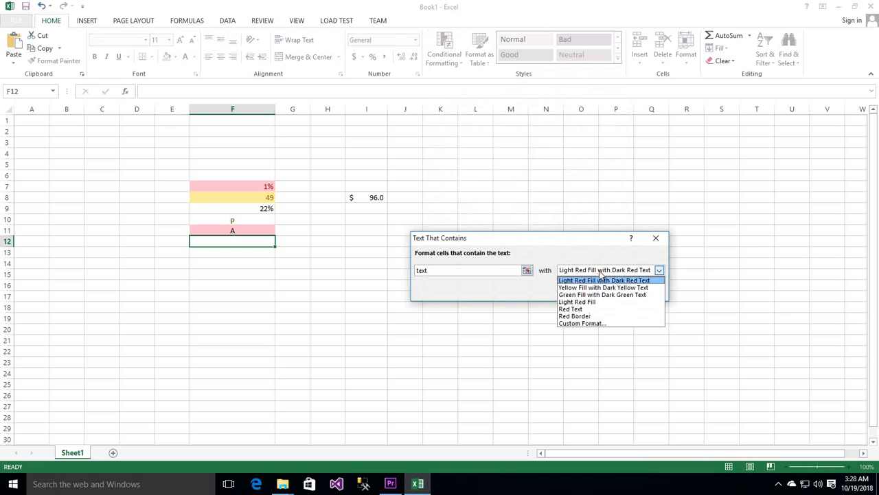
pyautogui.click(592, 317)
pyautogui.click(590, 296)
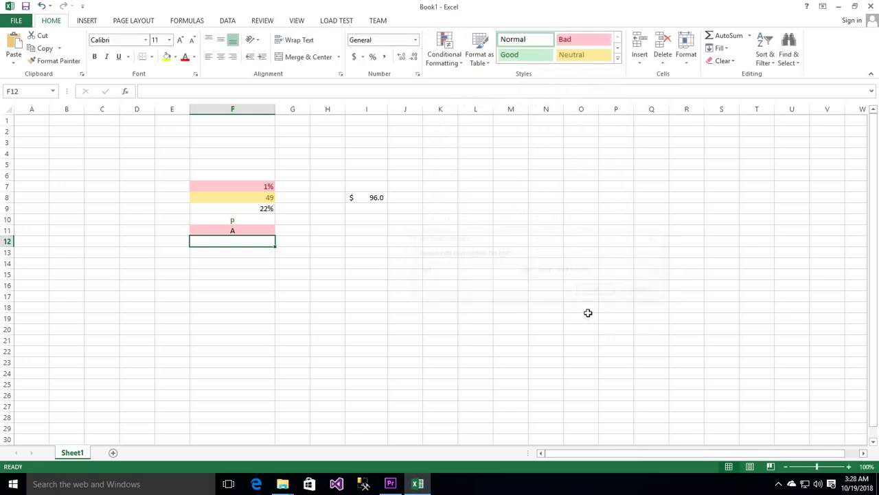
# Step: Test F12 with a non-matching 'asd' entry, then enter 'text' instead
pyautogui.click(379, 320)
pyautogui.click(263, 244)
pyautogui.write('asd')
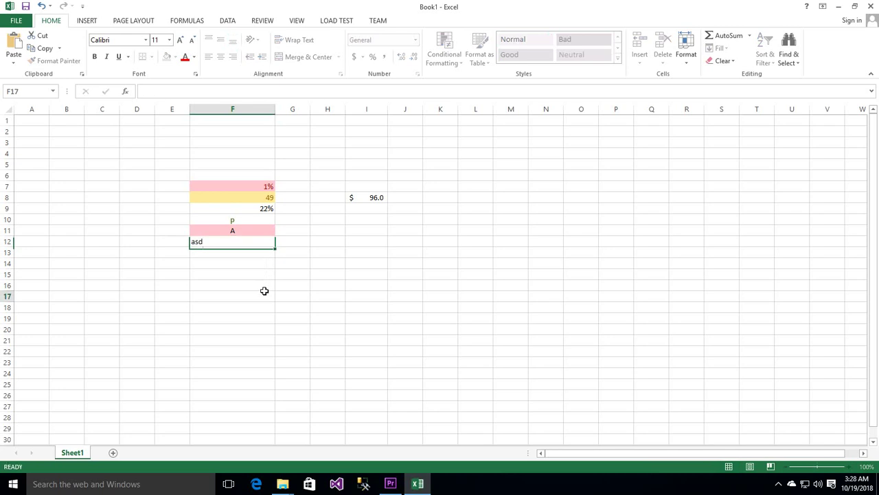
pyautogui.click(263, 294)
pyautogui.click(253, 242)
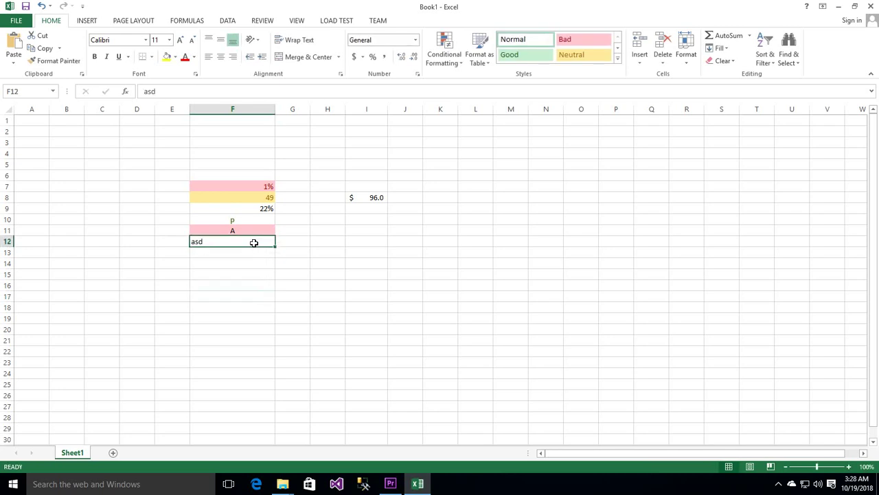
pyautogui.write('te')
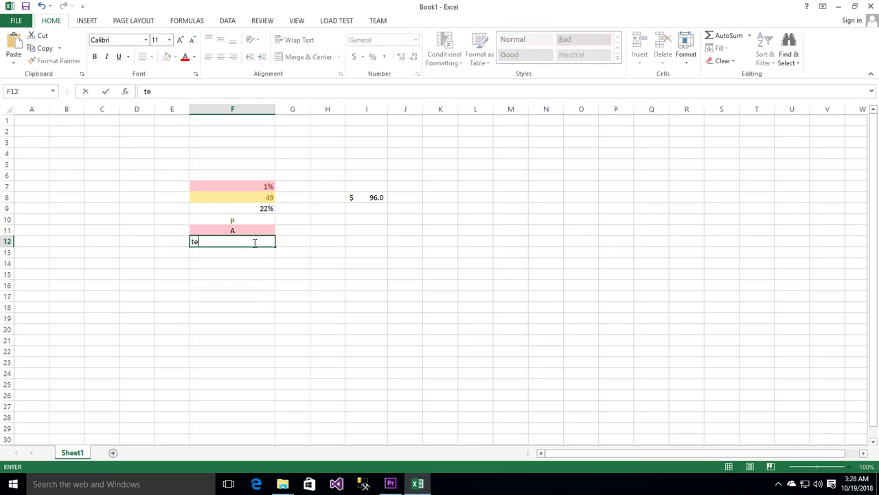
pyautogui.write('xt')
pyautogui.press('Return')
pyautogui.press('Return')
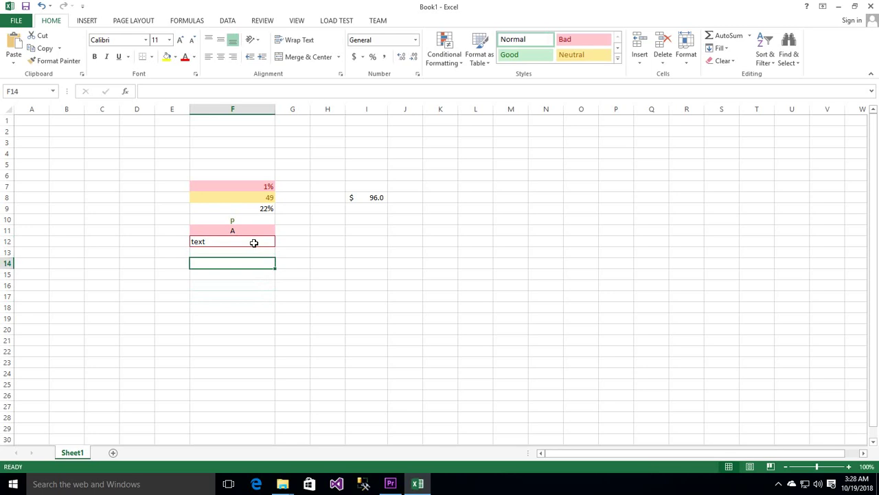
# Step: Retest F12 with 'asd' again, then overwrite it with 'text' to show the red border
pyautogui.press('Up')
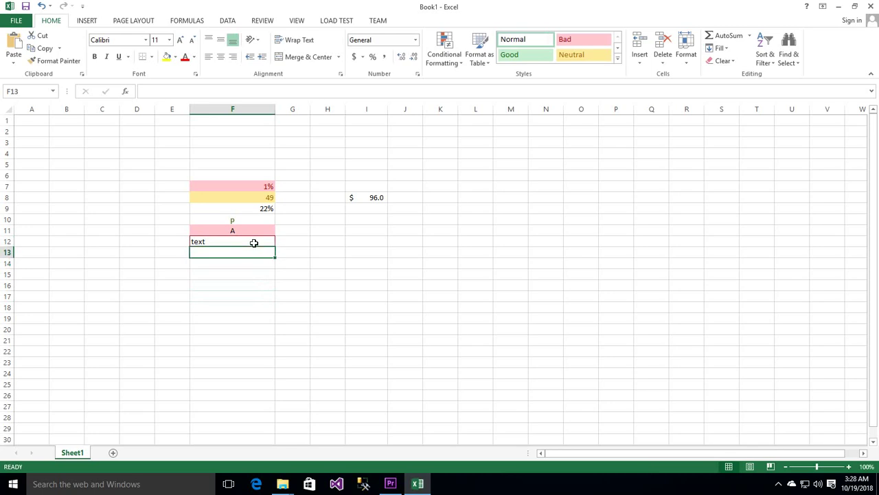
pyautogui.press('Up')
pyautogui.write('asd')
pyautogui.press('Return')
pyautogui.press('Up')
pyautogui.write('text')
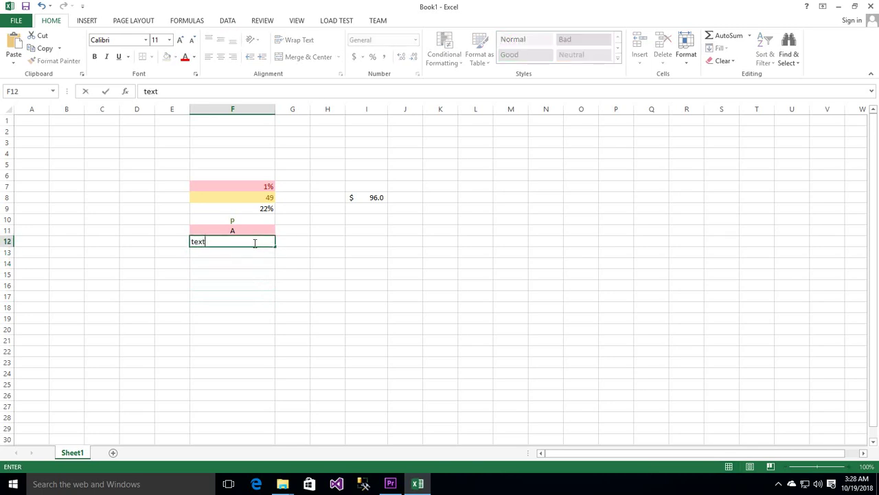
pyautogui.press('Return')
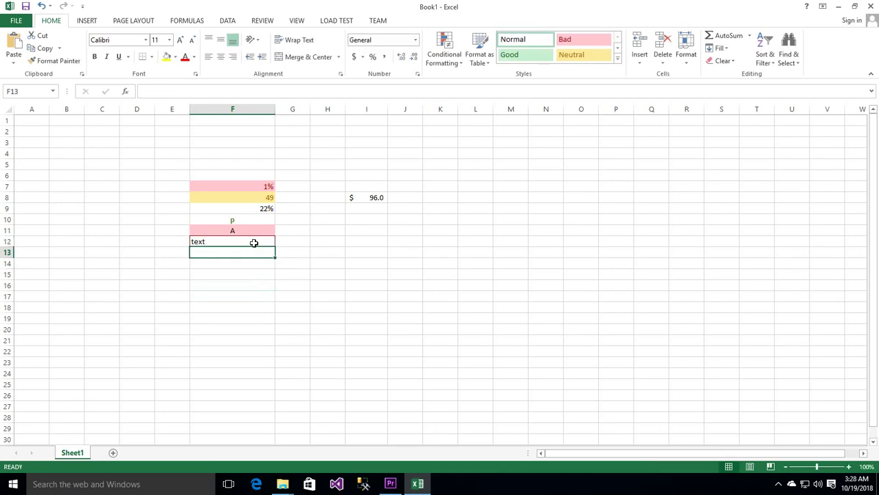
# Step: Inspect the Conditional Formatting Rules Manager and its rule-scope list, then close it
pyautogui.click(445, 53)
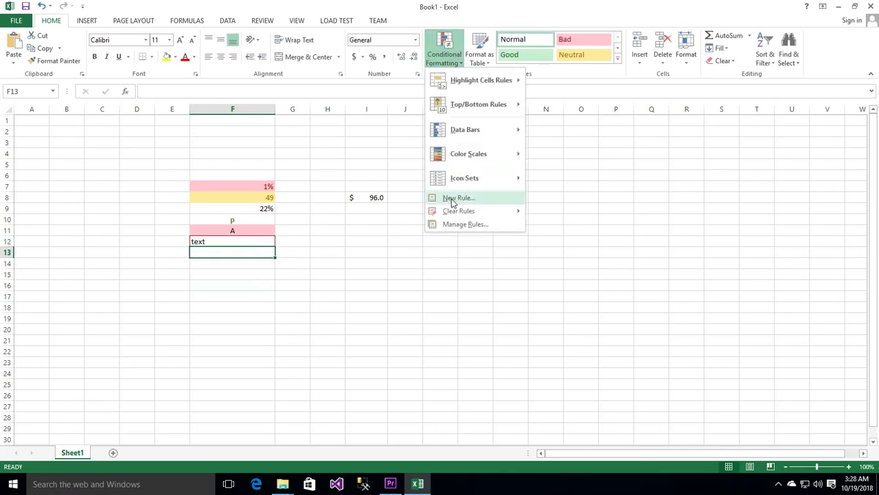
pyautogui.click(456, 224)
pyautogui.moveTo(451, 191); pyautogui.dragTo(442, 192)
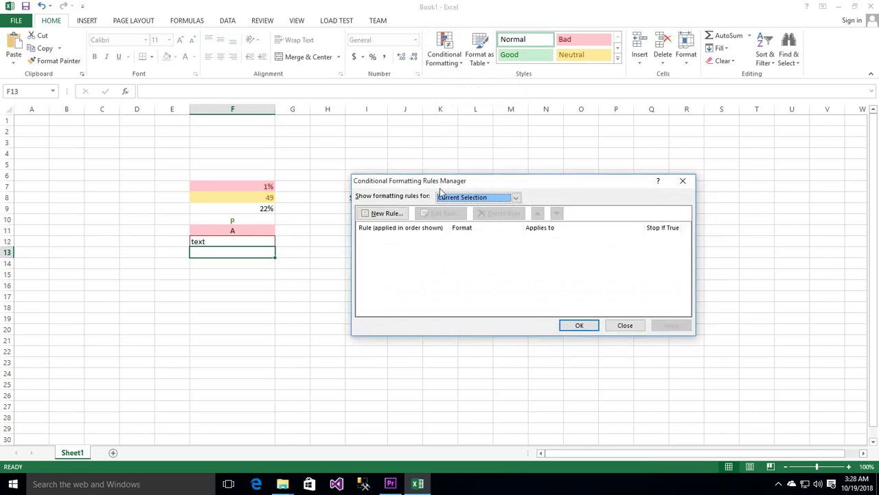
pyautogui.click(508, 200)
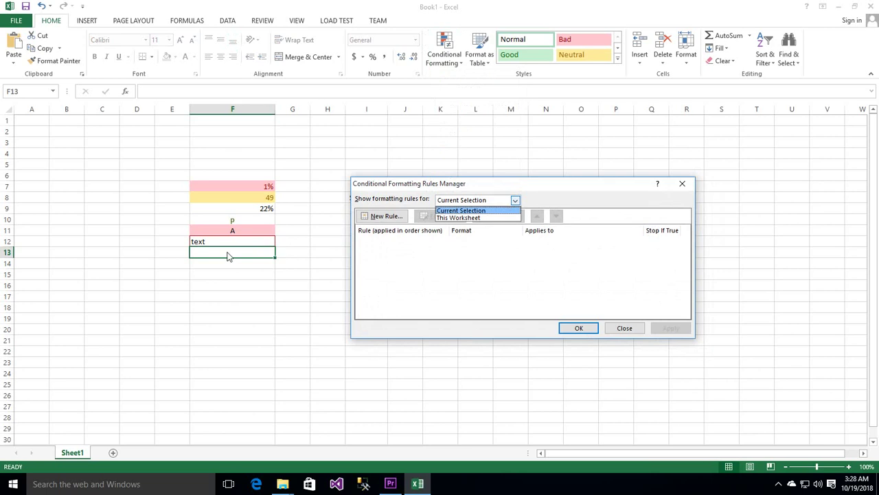
pyautogui.click(625, 328)
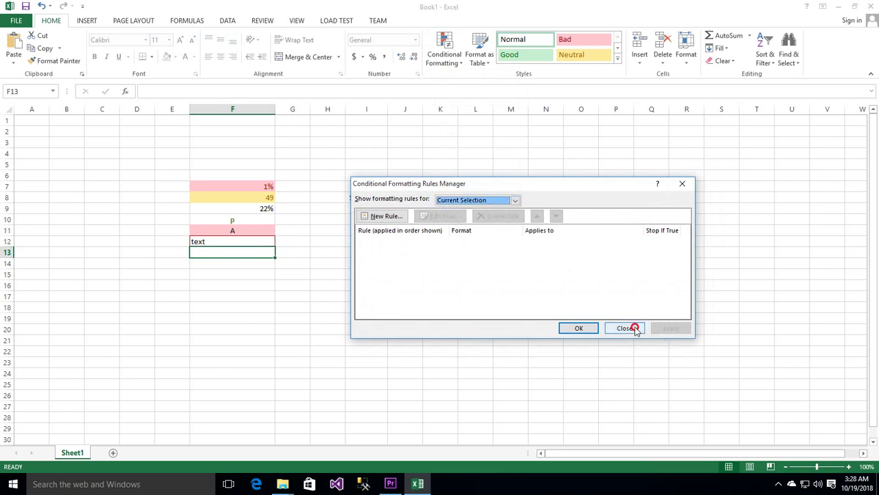
pyautogui.click(624, 327)
# Step: Reopen the Conditional Formatting Rules Manager with empty cell H13 selected
pyautogui.click(311, 338)
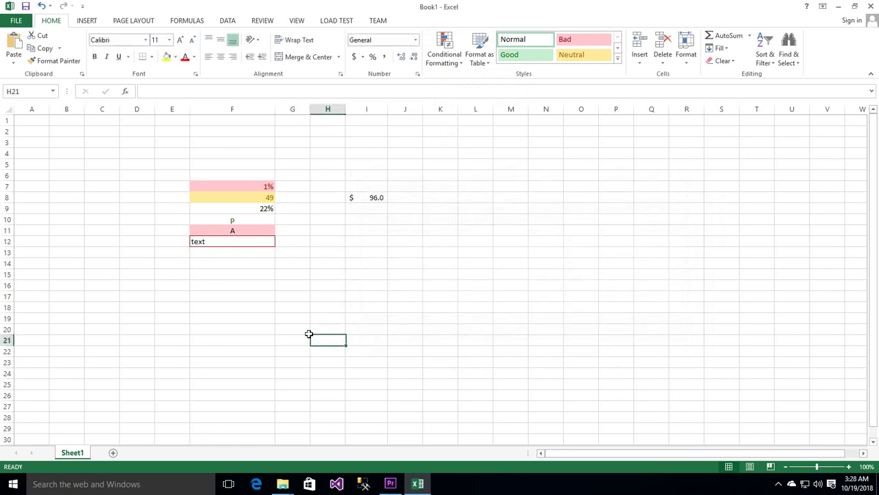
pyautogui.click(332, 250)
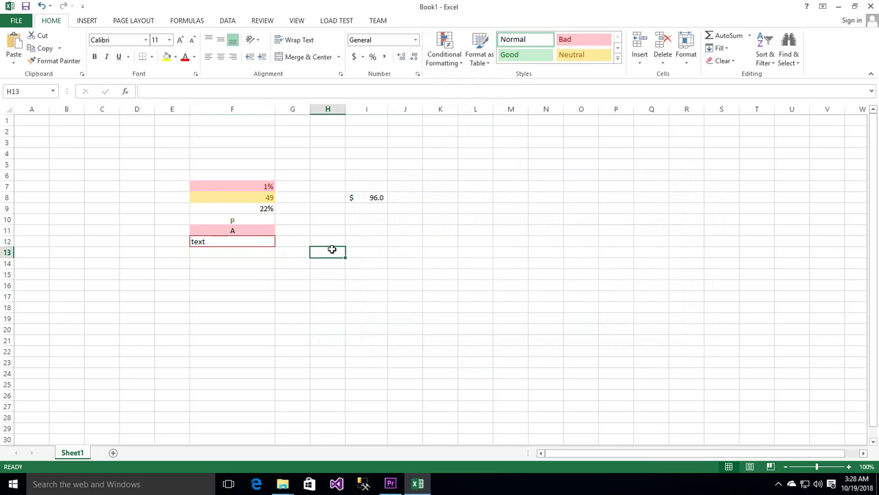
pyautogui.click(454, 62)
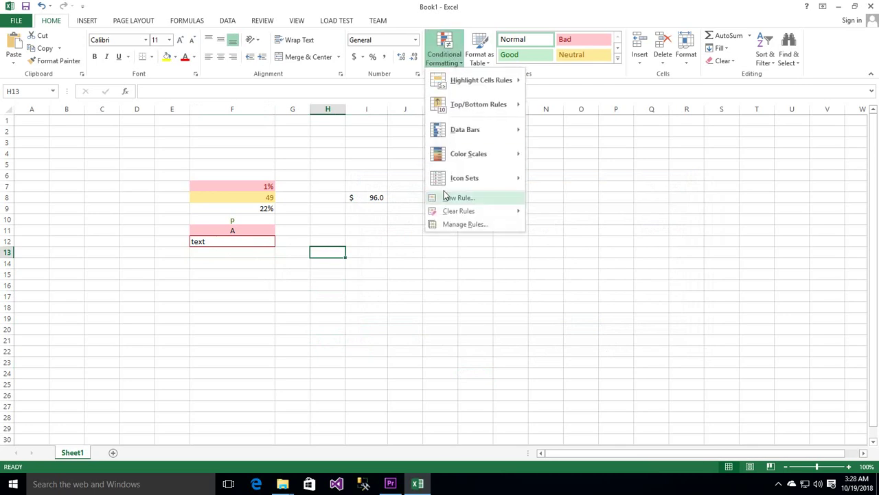
pyautogui.click(445, 227)
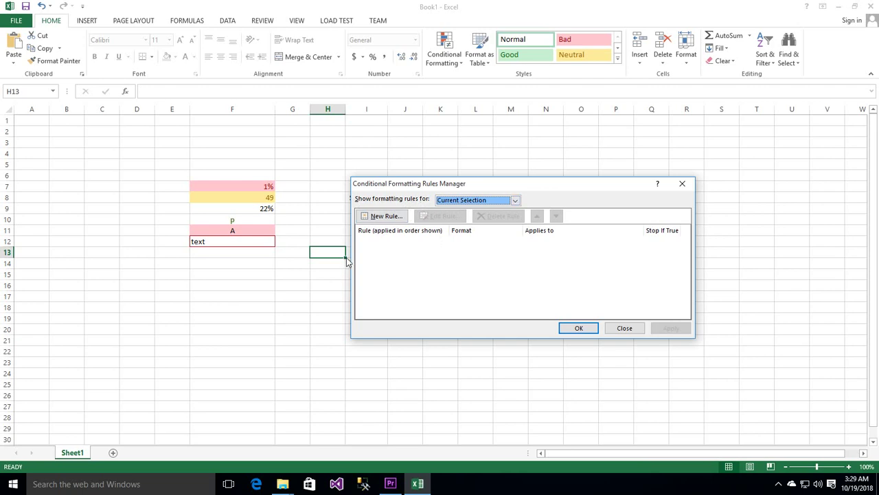
# Step: List all conditional formatting rules for this worksheet and select the 'contains text' rule
pyautogui.click(498, 204)
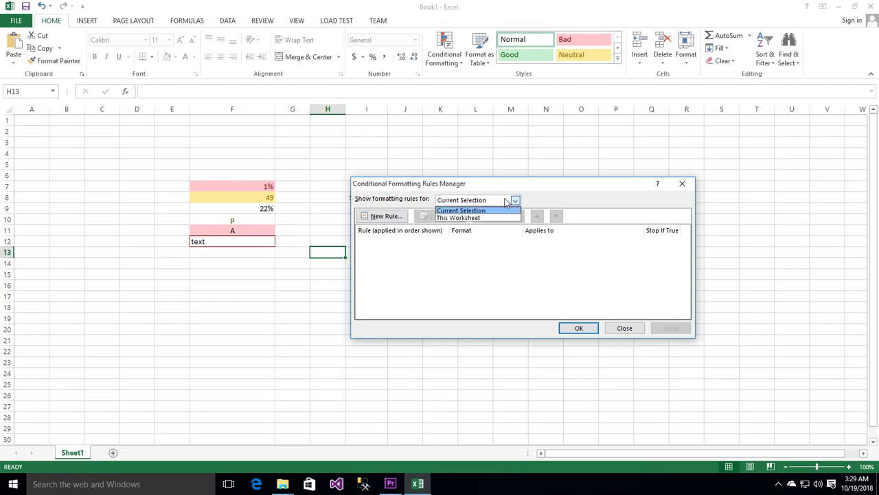
pyautogui.click(479, 219)
pyautogui.scroll(-1, 419, 274)
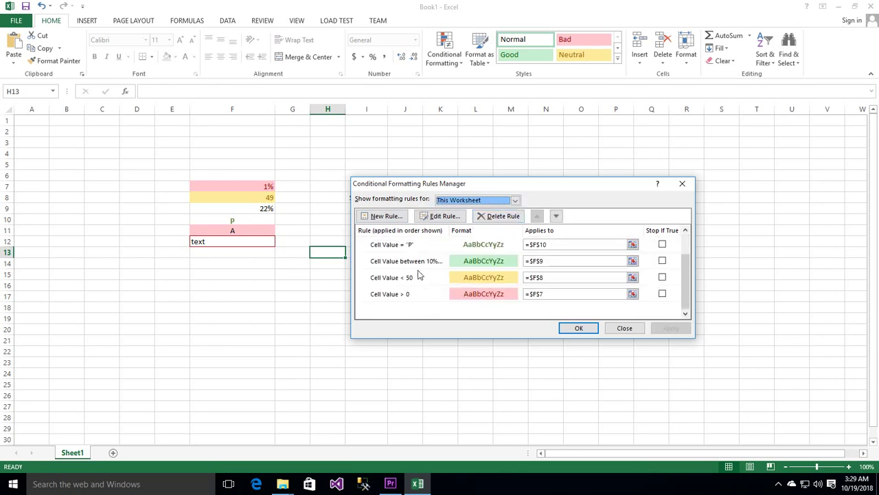
pyautogui.scroll(1, 419, 275)
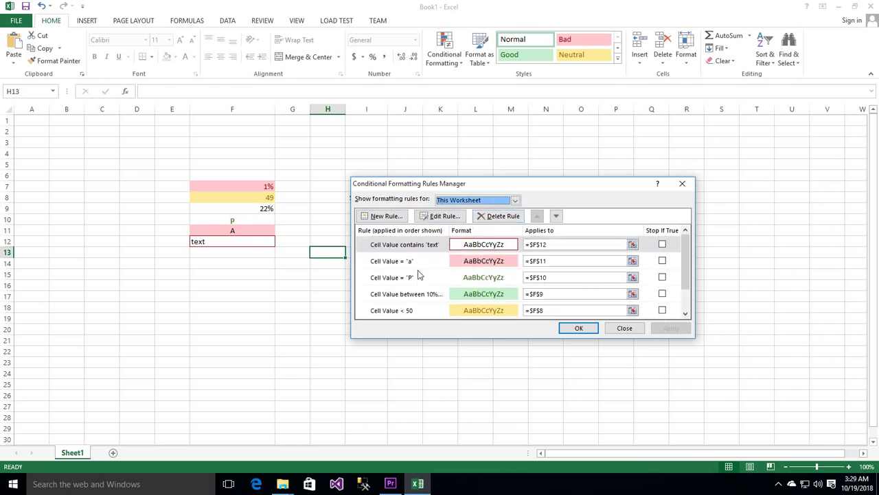
pyautogui.scroll(-1, 419, 275)
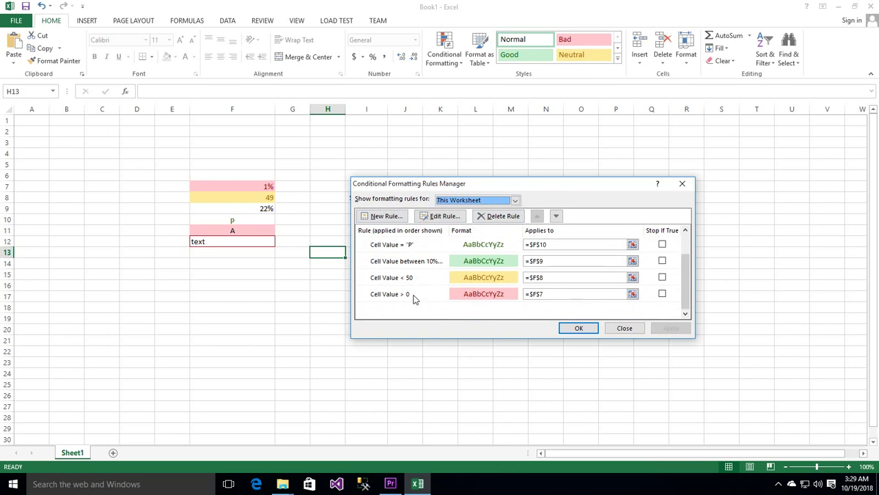
pyautogui.click(413, 295)
pyautogui.scroll(1, 415, 297)
pyautogui.click(419, 246)
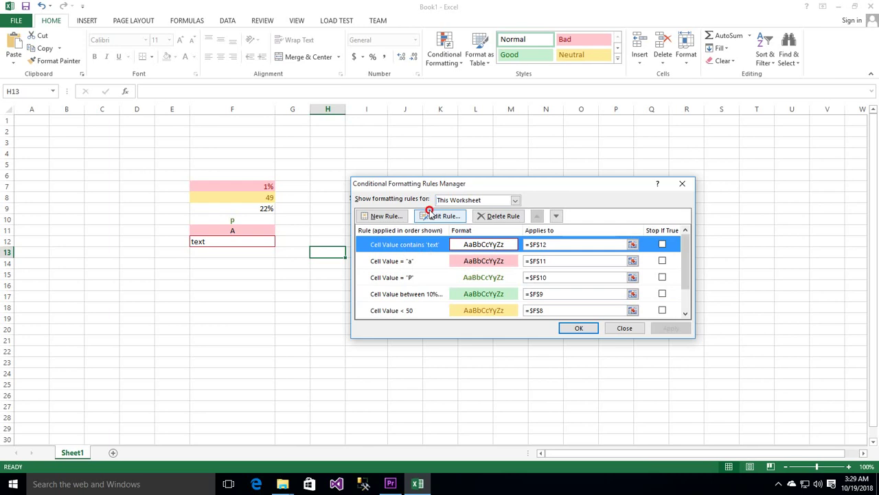
# Step: Edit the 'contains text' rule on $F$12 to use a bold font format
pyautogui.click(429, 216)
pyautogui.click(433, 213)
pyautogui.click(437, 204)
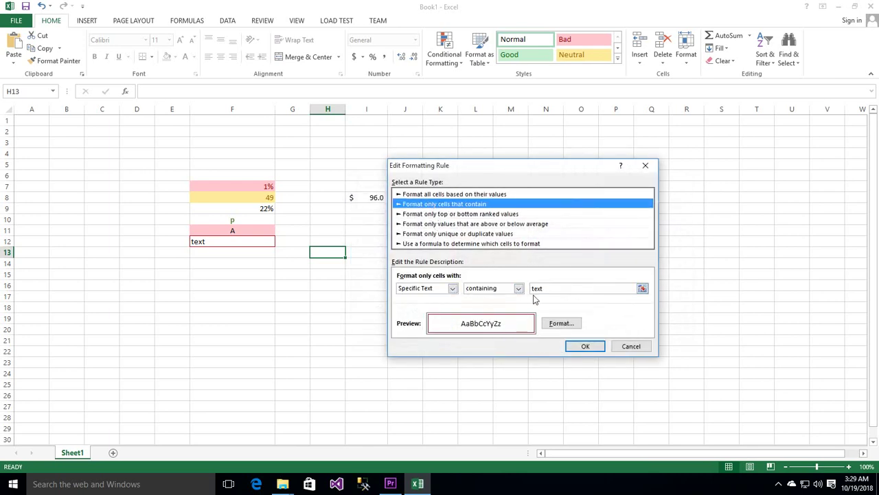
pyautogui.click(553, 324)
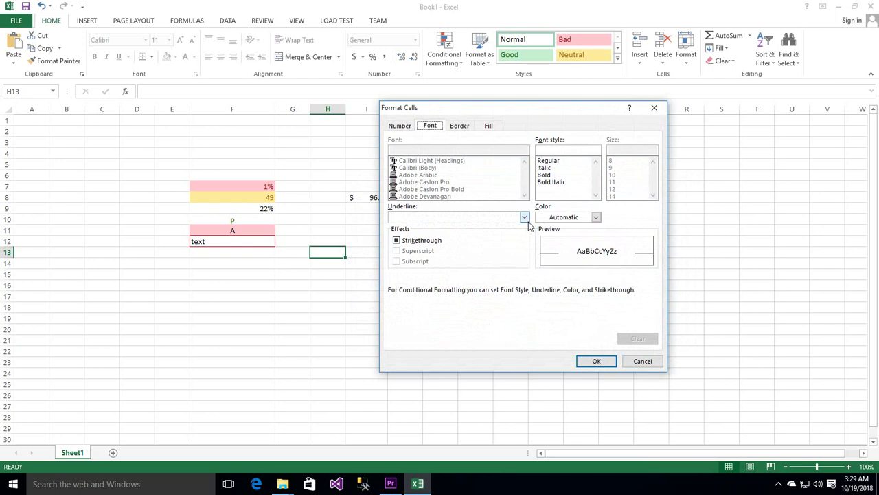
pyautogui.click(562, 180)
pyautogui.click(592, 361)
pyautogui.click(600, 351)
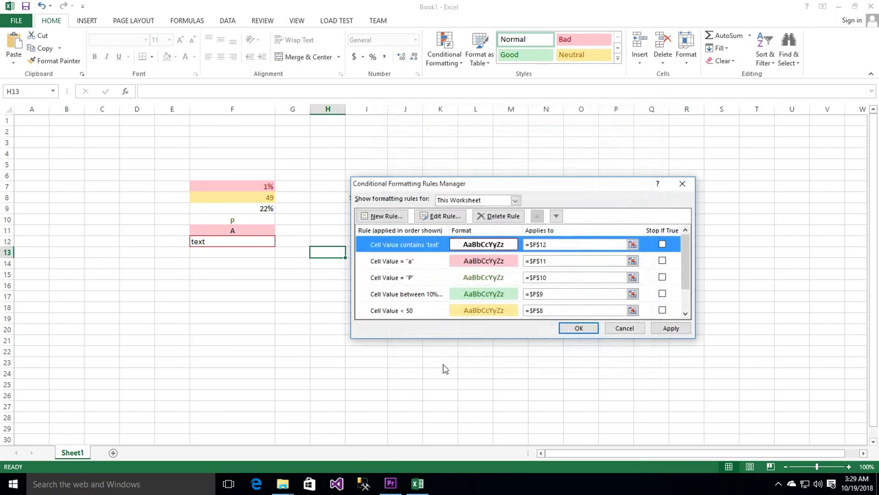
# Step: Apply the rules, then retype 'text' in F12 to test the bold formatting
pyautogui.click(579, 328)
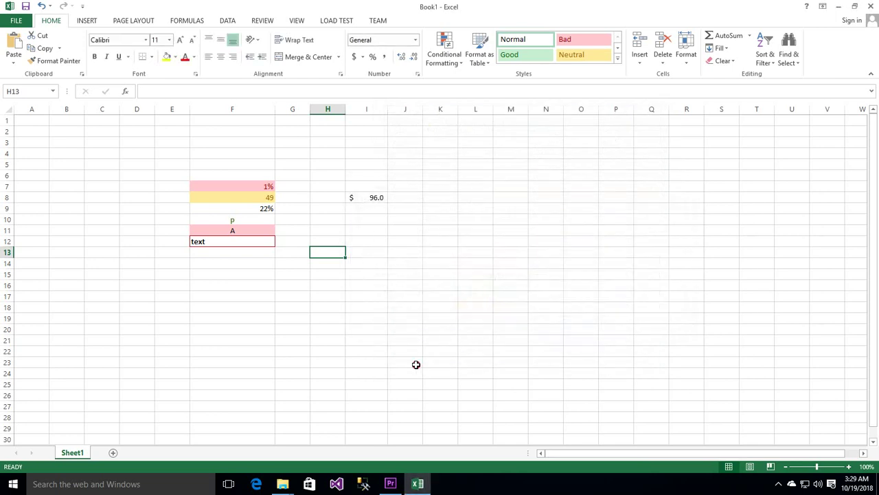
pyautogui.click(416, 363)
pyautogui.click(254, 243)
pyautogui.write('as')
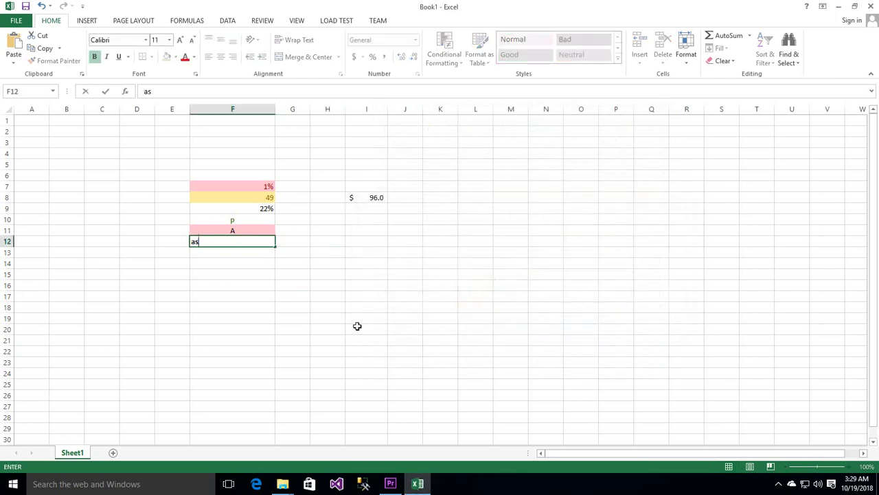
pyautogui.write('d')
pyautogui.press('Return')
pyautogui.press('Up')
pyautogui.write('te')
pyautogui.write('xt')
pyautogui.press('Return')
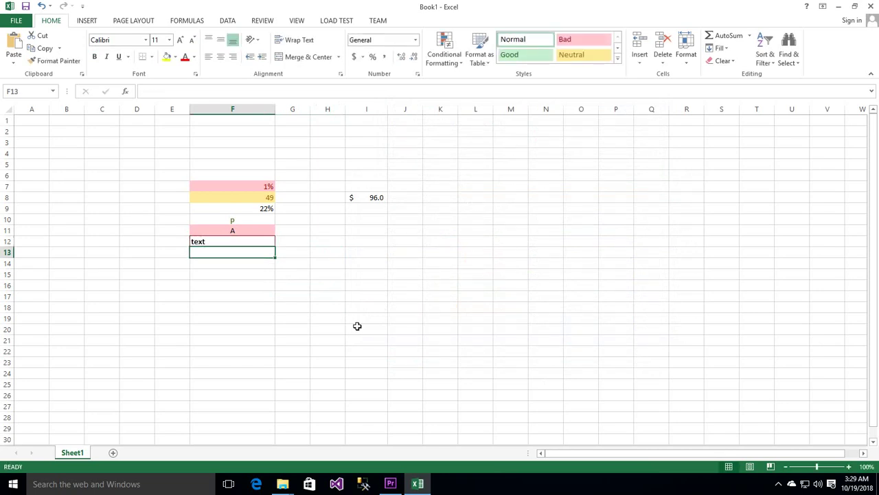
# Step: Centre-align the contents of F7:F12 with Alt+H, A, C
pyautogui.moveTo(231, 245); pyautogui.dragTo(233, 189)
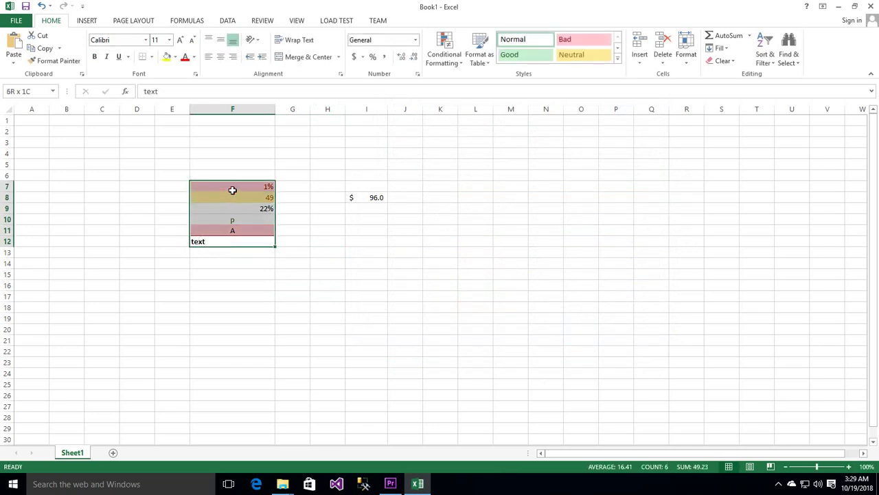
pyautogui.hotkey('alt', 'h')
pyautogui.press('a')
pyautogui.press('c')
pyautogui.click(308, 261)
pyautogui.click(306, 325)
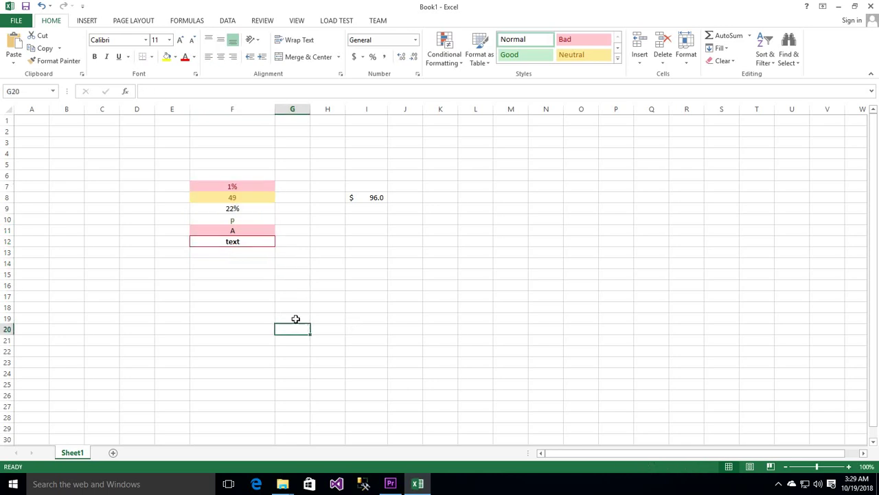
pyautogui.click(241, 244)
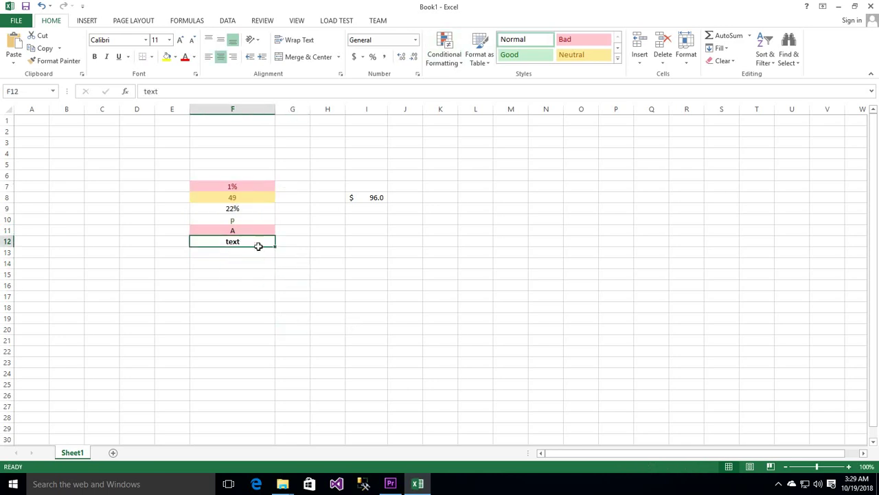
pyautogui.press('Return')
# Step: Start an A Date Occurring highlight rule on F13 with Today as the condition
pyautogui.click(448, 60)
pyautogui.moveTo(481, 81)
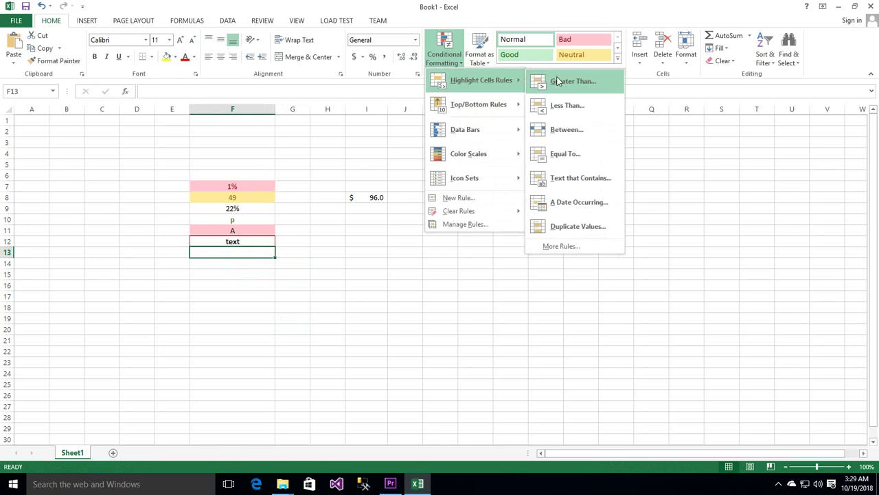
pyautogui.click(571, 206)
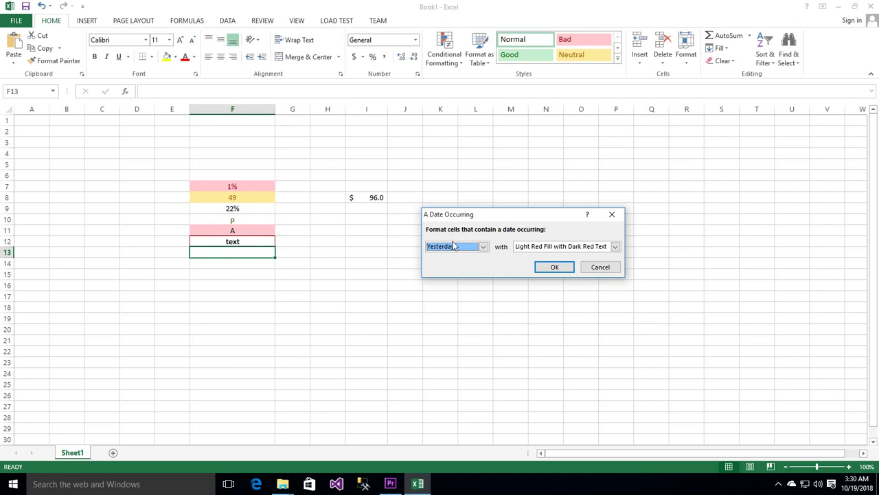
pyautogui.click(454, 246)
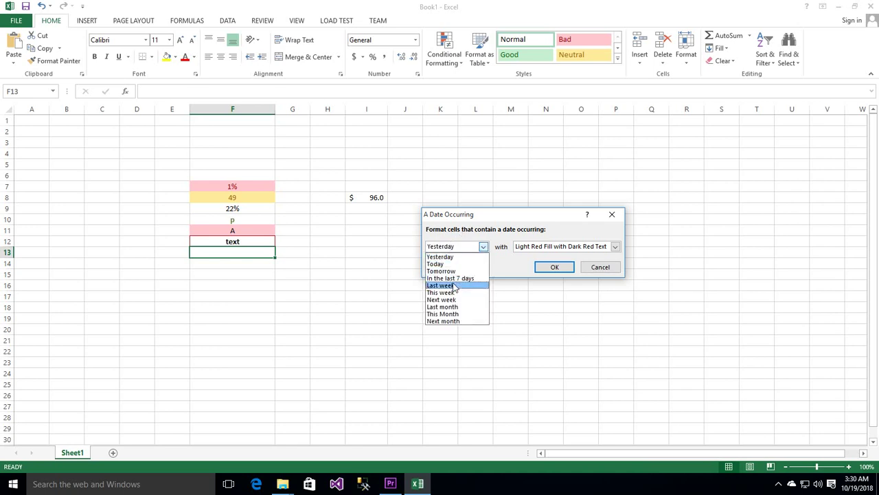
pyautogui.click(446, 265)
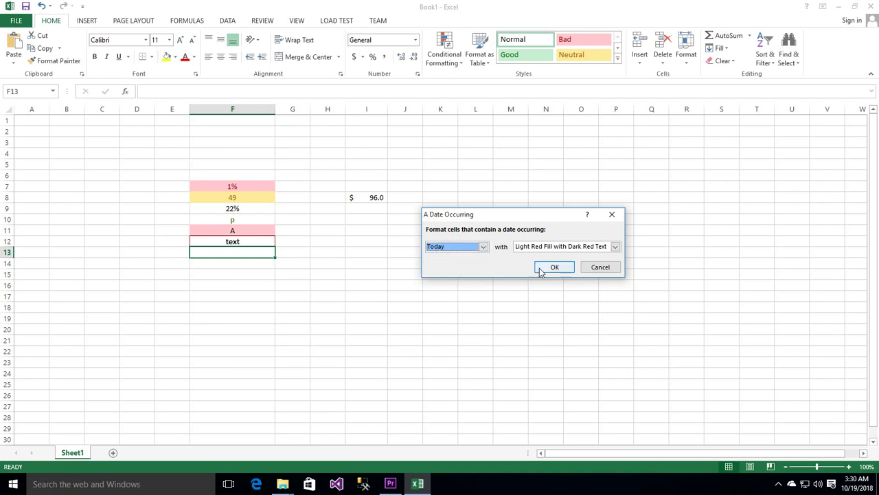
# Step: Give the Today rule a custom yellow font colour and create it
pyautogui.click(615, 246)
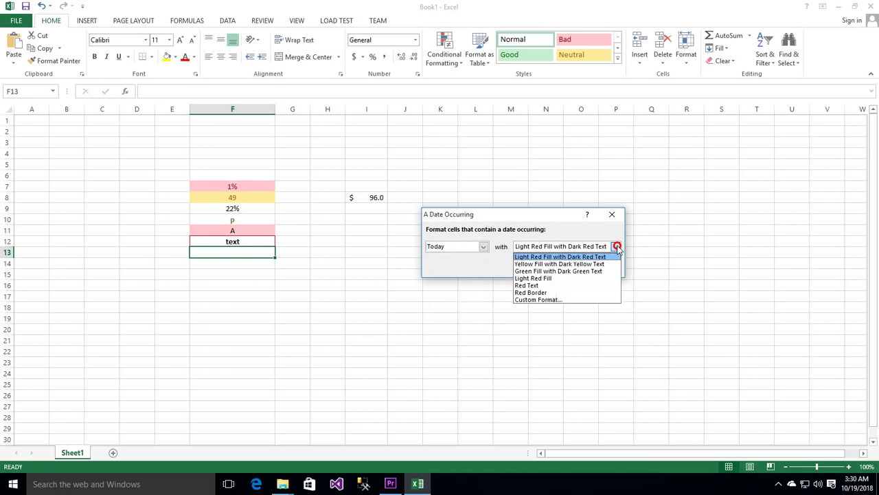
pyautogui.click(540, 299)
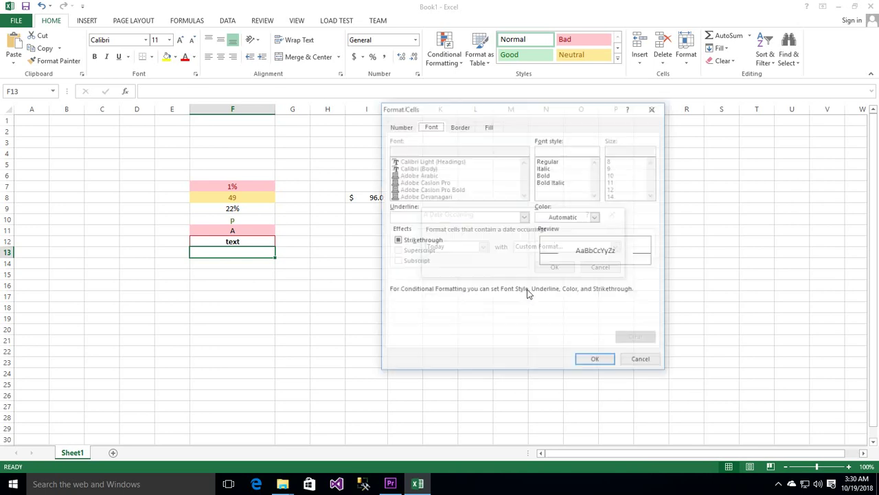
pyautogui.click(595, 216)
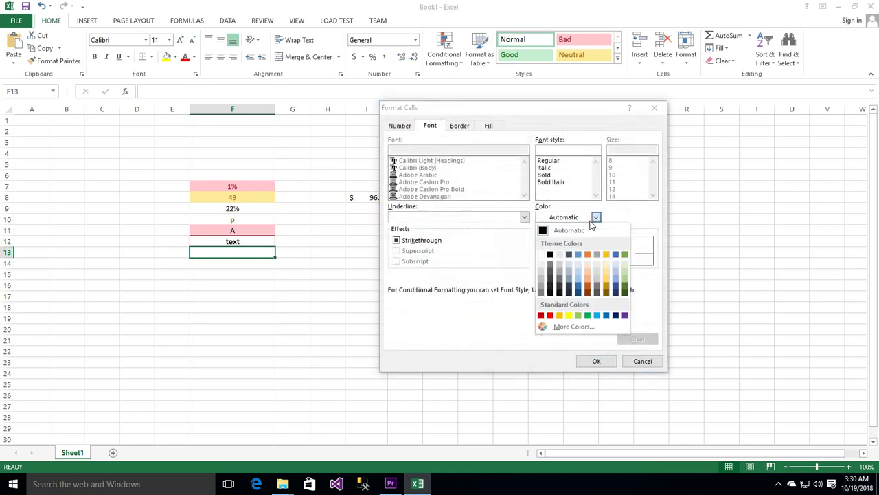
pyautogui.click(568, 314)
pyautogui.click(604, 361)
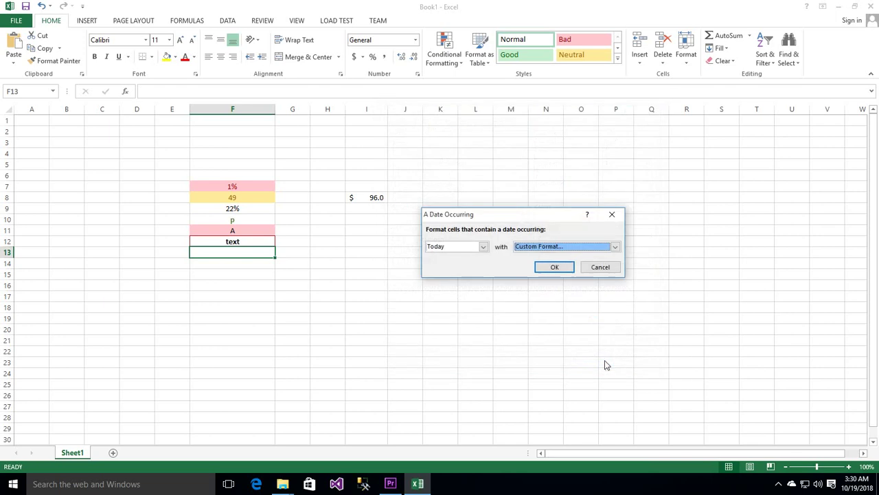
pyautogui.click(555, 267)
pyautogui.click(473, 317)
pyautogui.click(263, 253)
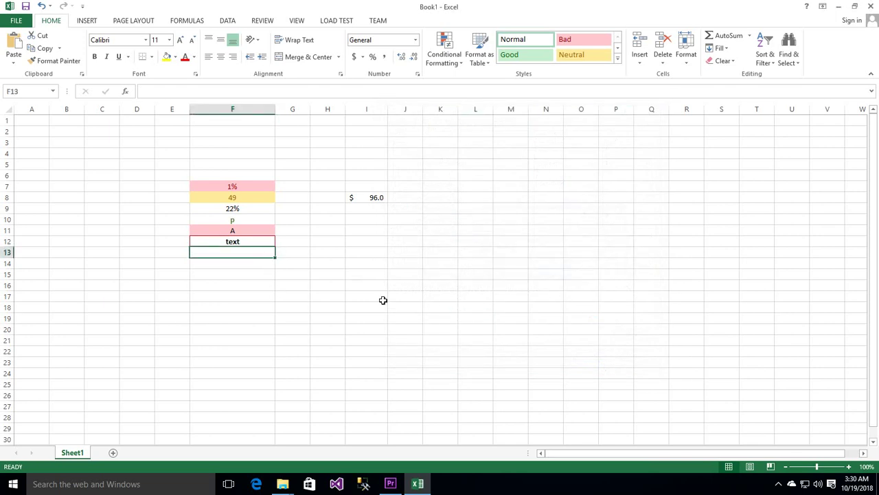
# Step: Enter 19-10-2018 in cell F13
pyautogui.write('1')
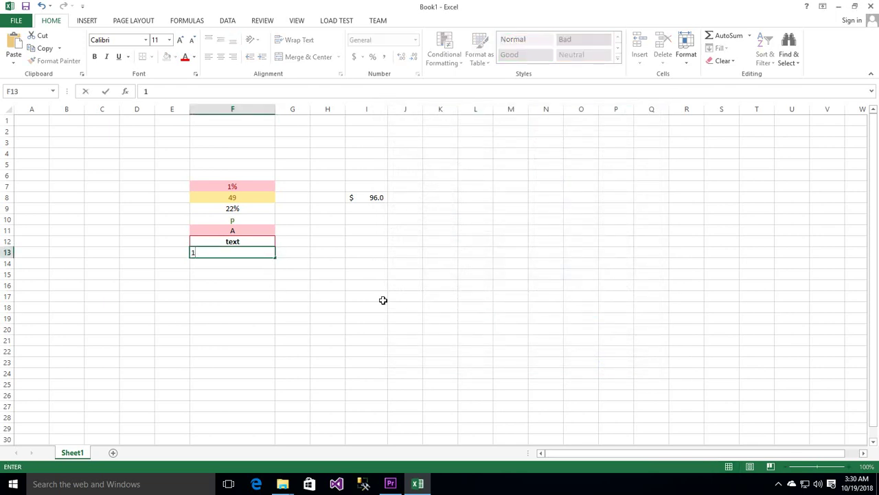
pyautogui.write('9-10-')
pyautogui.write('2018')
pyautogui.press('Return')
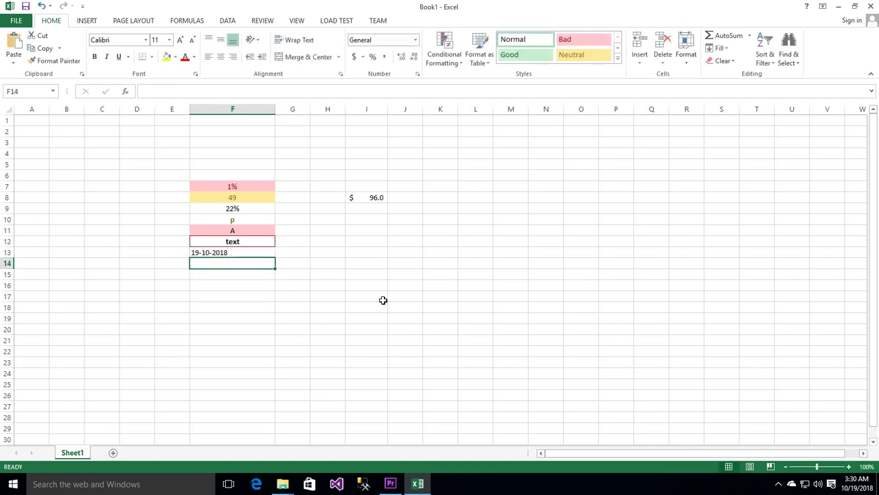
pyautogui.press('Up')
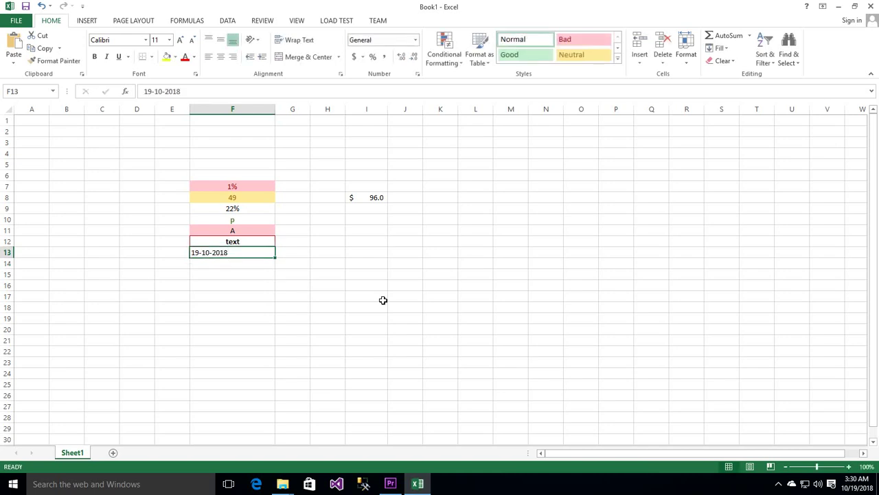
# Step: Check the Today rule for F13 in the Conditional Formatting Rules Manager
pyautogui.click(448, 61)
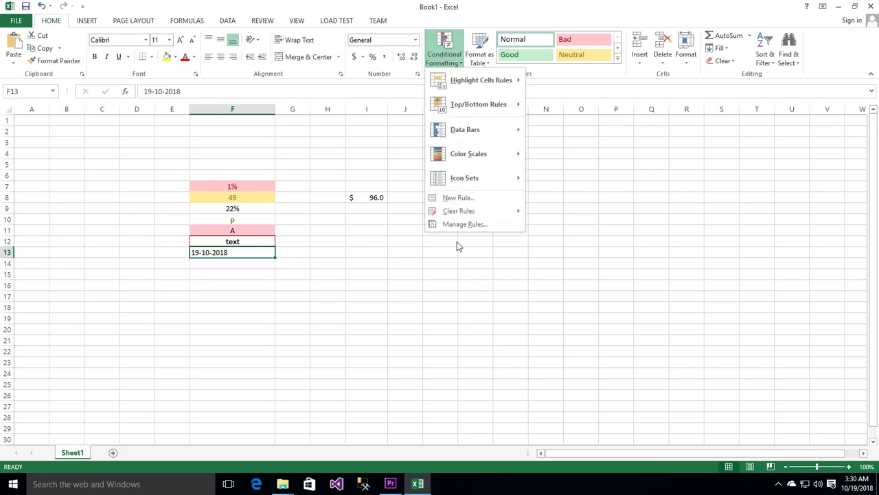
pyautogui.click(453, 225)
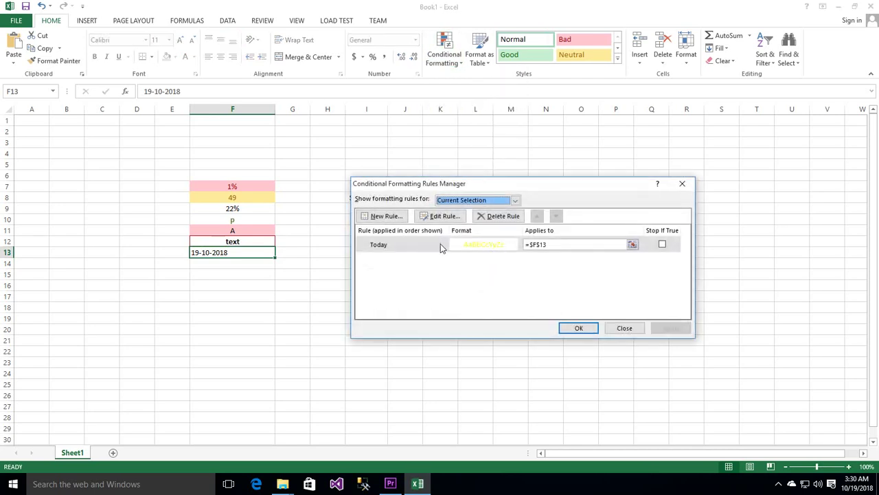
pyautogui.click(395, 246)
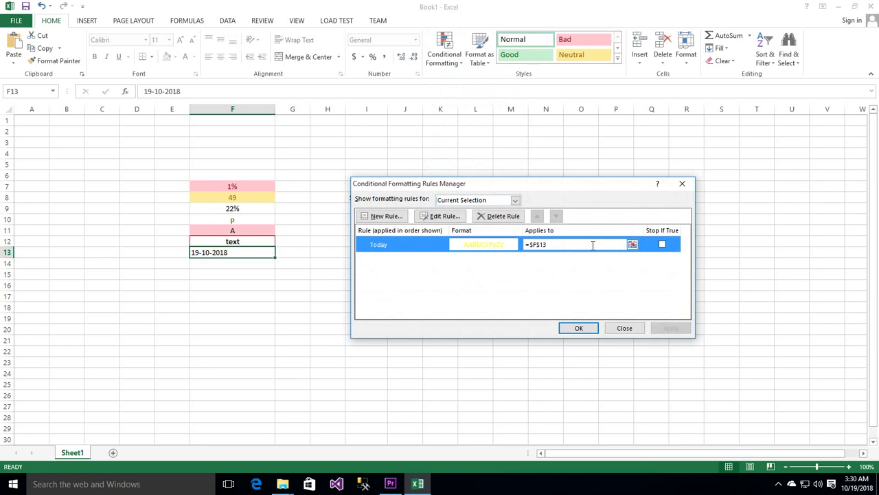
pyautogui.click(622, 327)
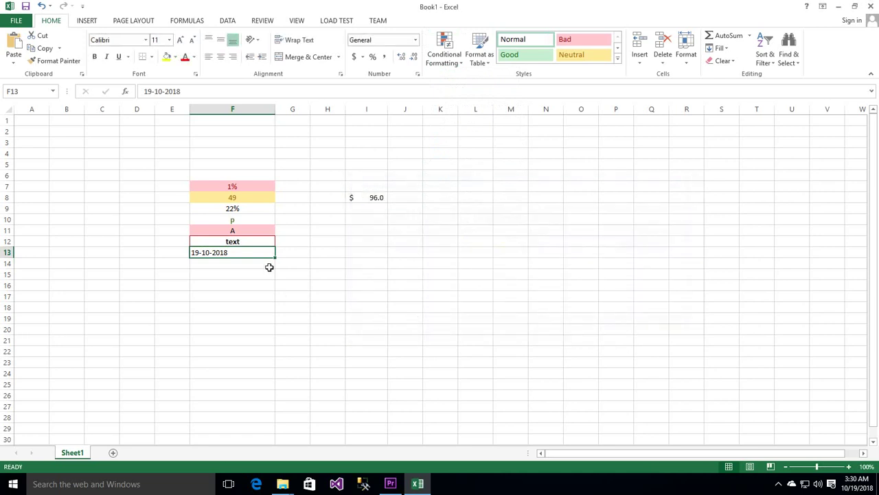
# Step: Replace F13's entry with the formula =TODAY()
pyautogui.doubleClick(262, 252)
pyautogui.moveTo(262, 253); pyautogui.dragTo(162, 250)
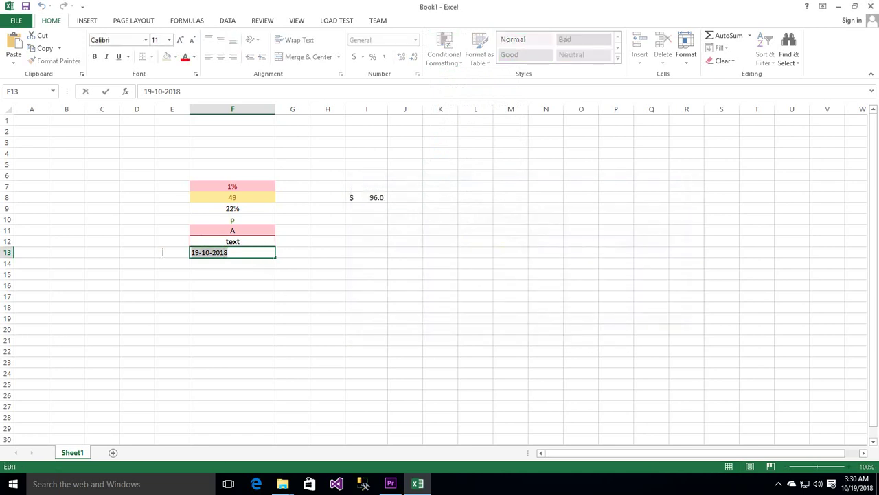
pyautogui.write('=to')
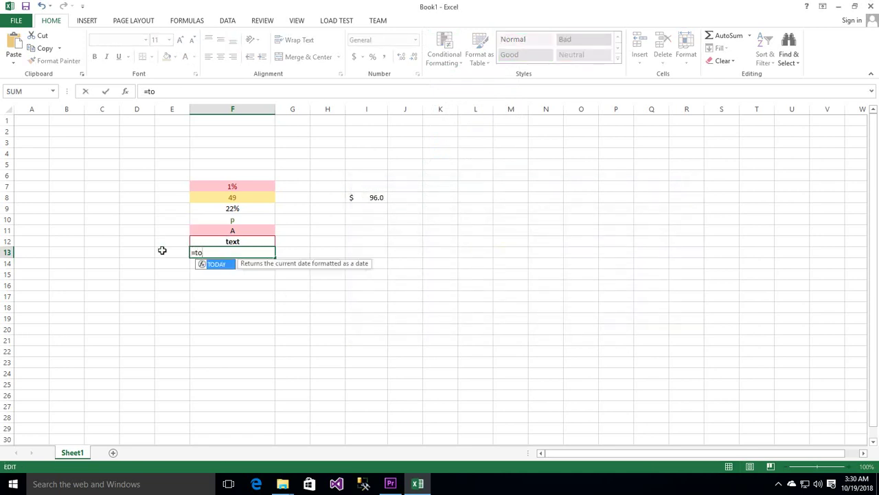
pyautogui.press('Return')
pyautogui.press('Up')
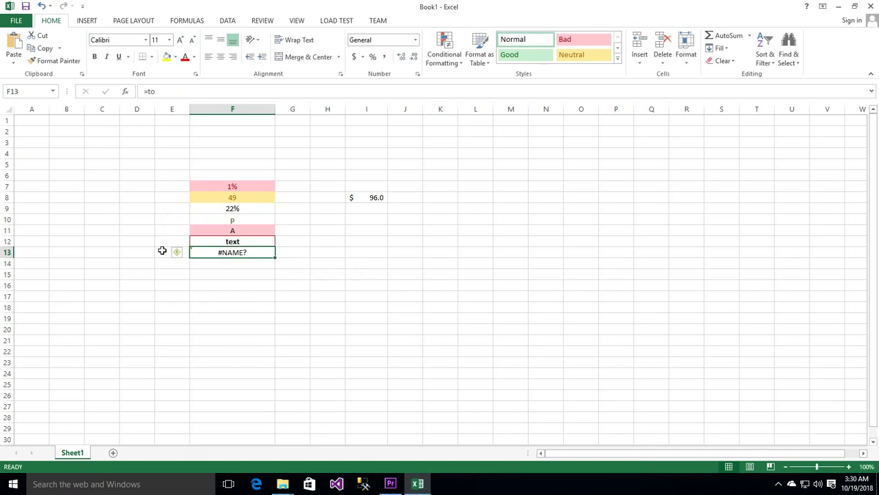
pyautogui.press('F2')
pyautogui.write('d')
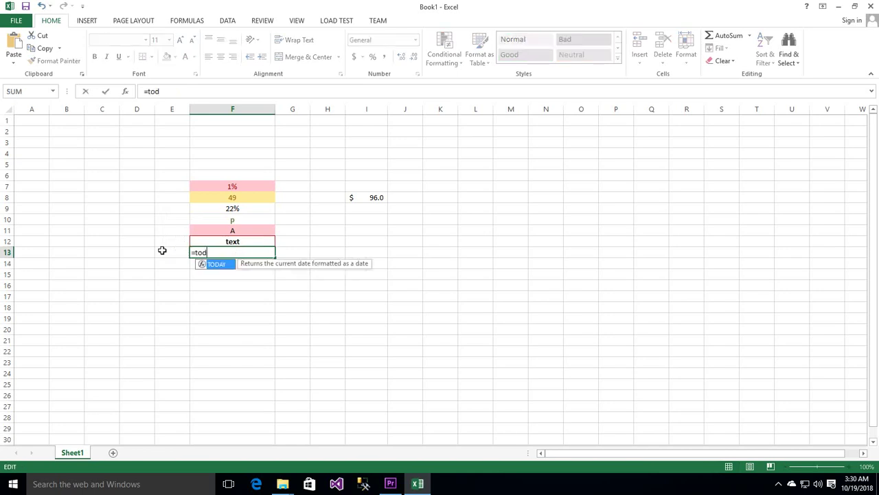
pyautogui.press('Tab')
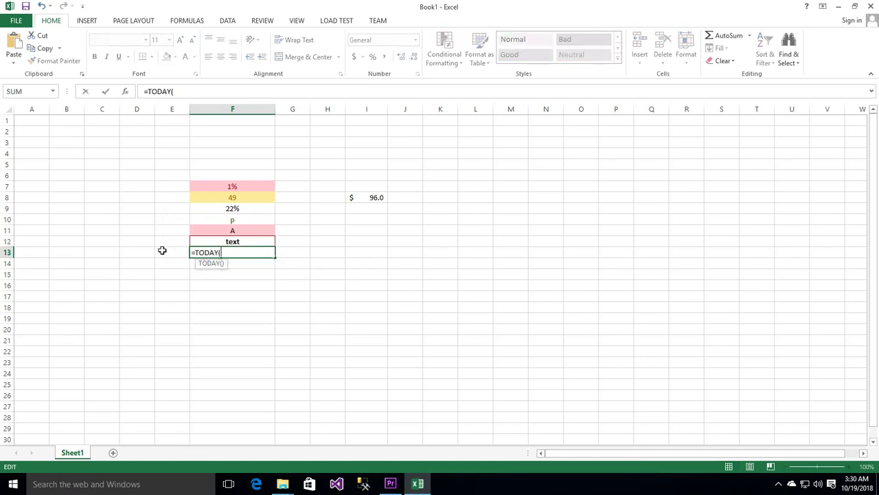
pyautogui.write(')')
pyautogui.press('Return')
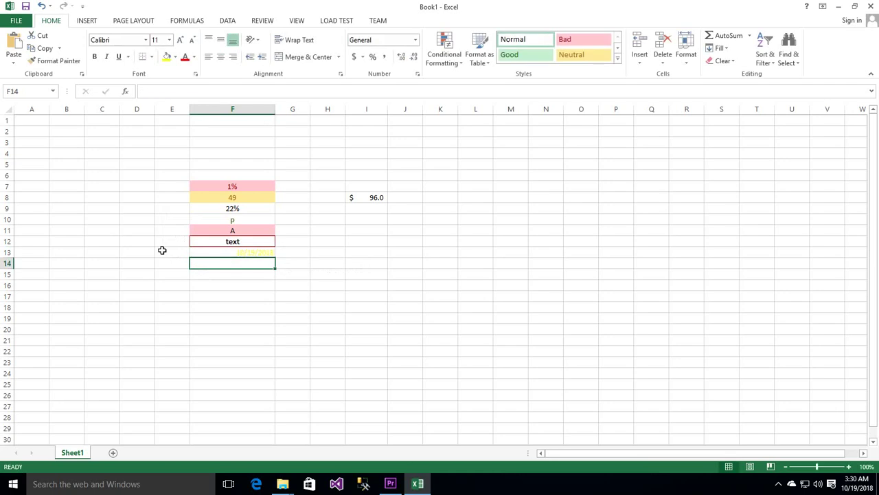
# Step: Clear the formula and enter the date 10/19/2018 in F13
pyautogui.click(229, 253)
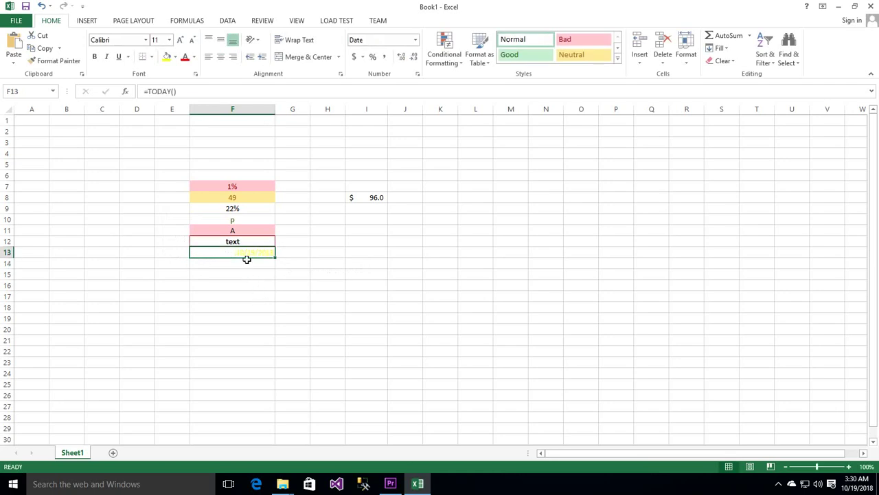
pyautogui.press('Delete')
pyautogui.press('Return')
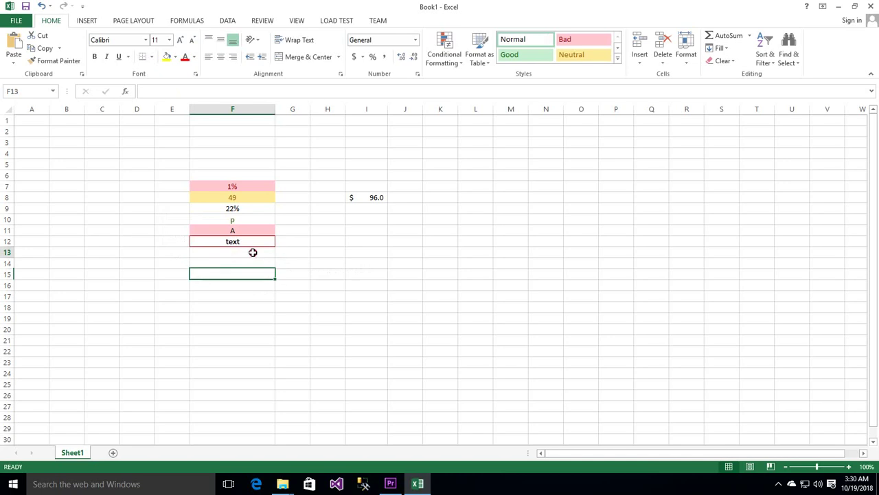
pyautogui.click(251, 252)
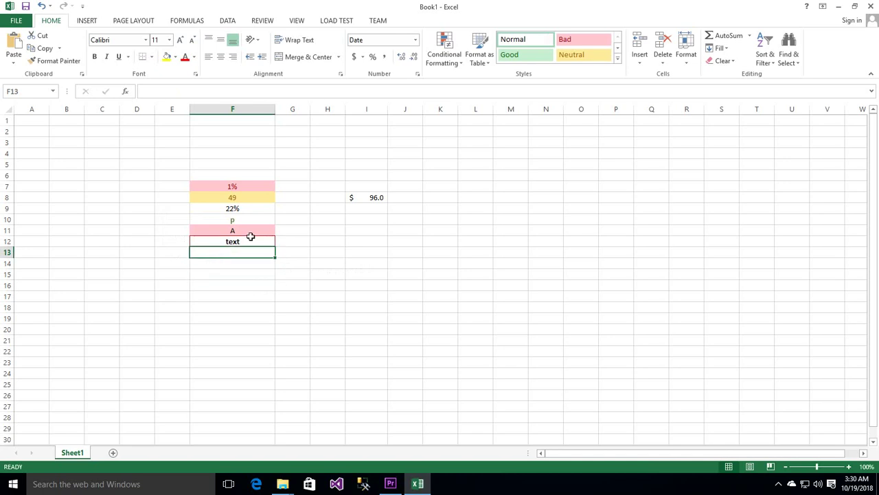
pyautogui.write('10-')
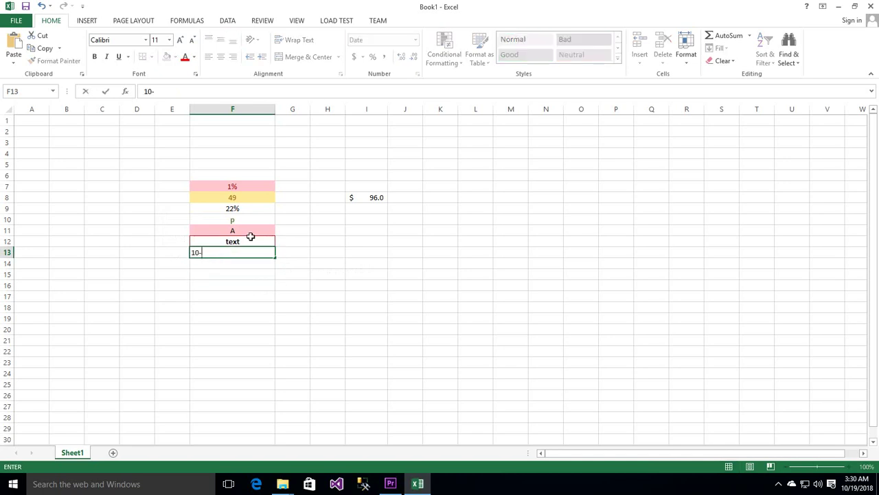
pyautogui.write('19-')
pyautogui.write('2018')
pyautogui.press('Return')
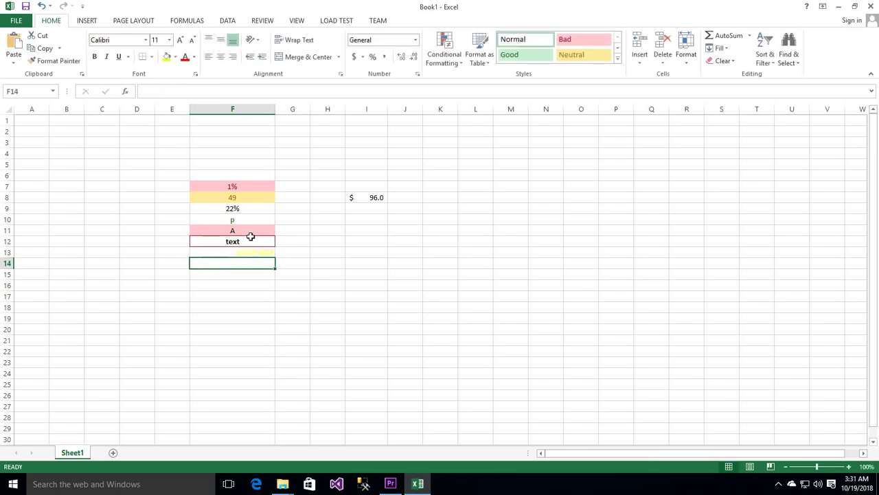
pyautogui.click(251, 252)
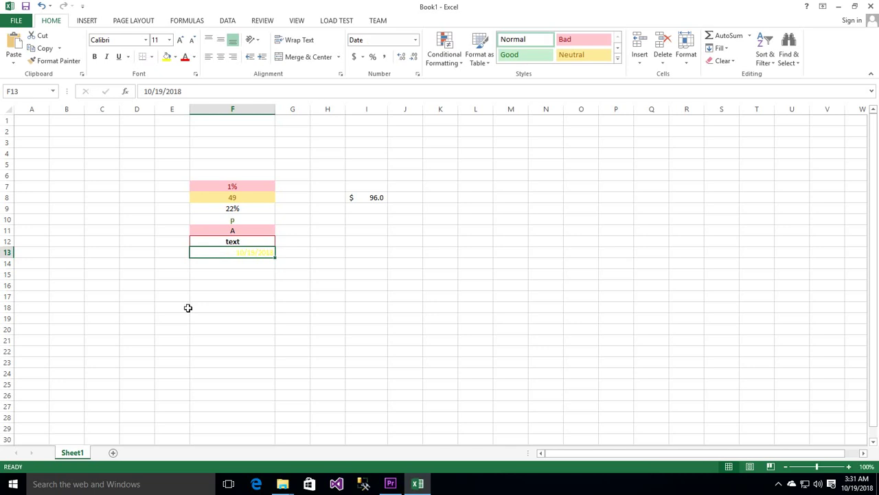
# Step: Edit F13's A Date Occurring rule to match Tomorrow instead of Today
pyautogui.click(455, 54)
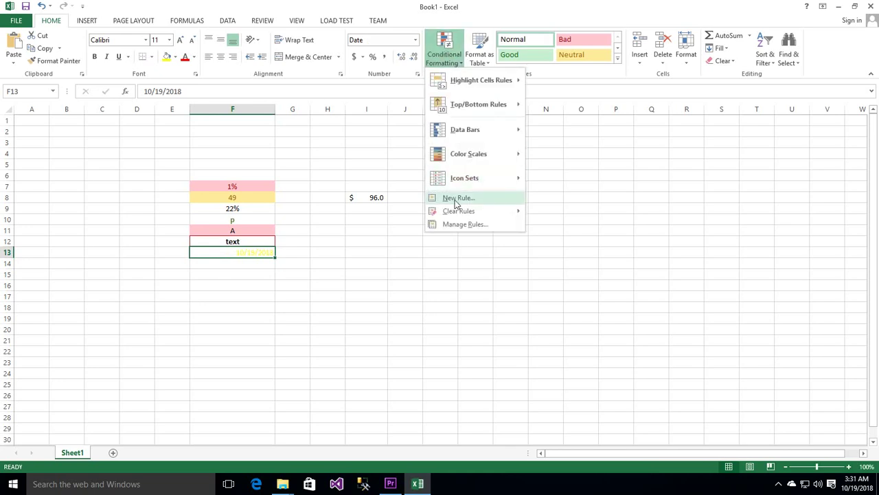
pyautogui.click(459, 224)
pyautogui.click(424, 245)
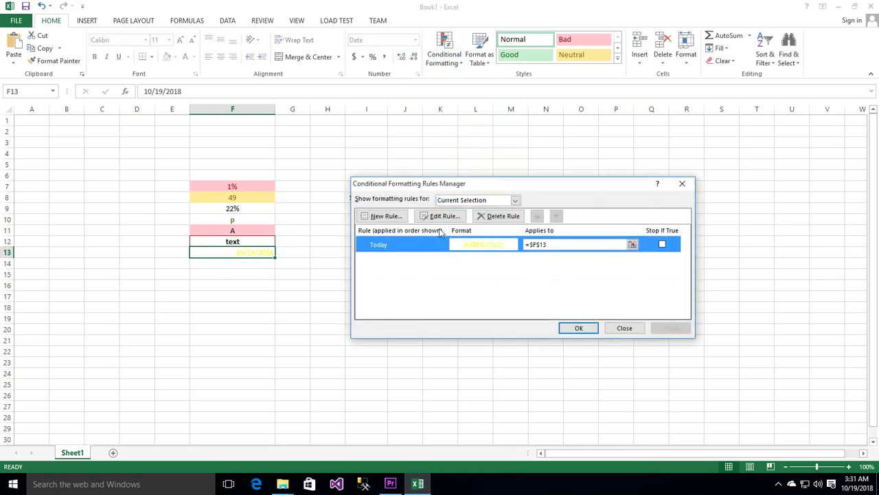
pyautogui.click(442, 217)
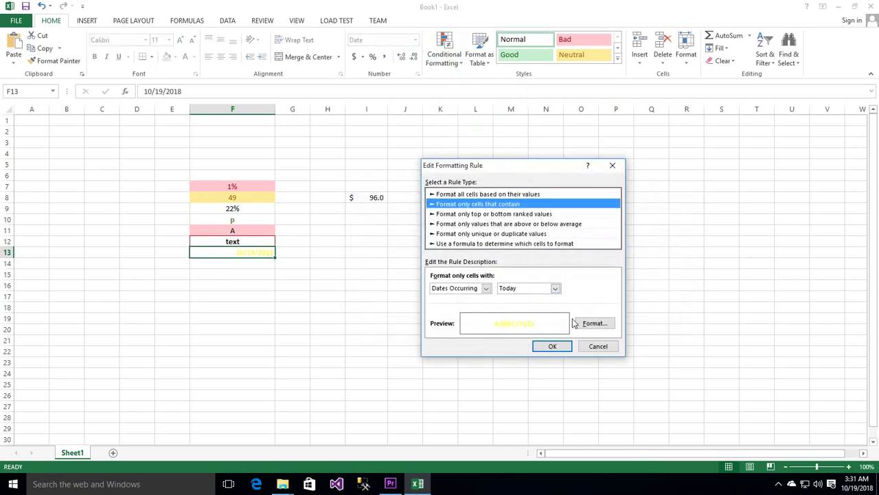
pyautogui.click(555, 288)
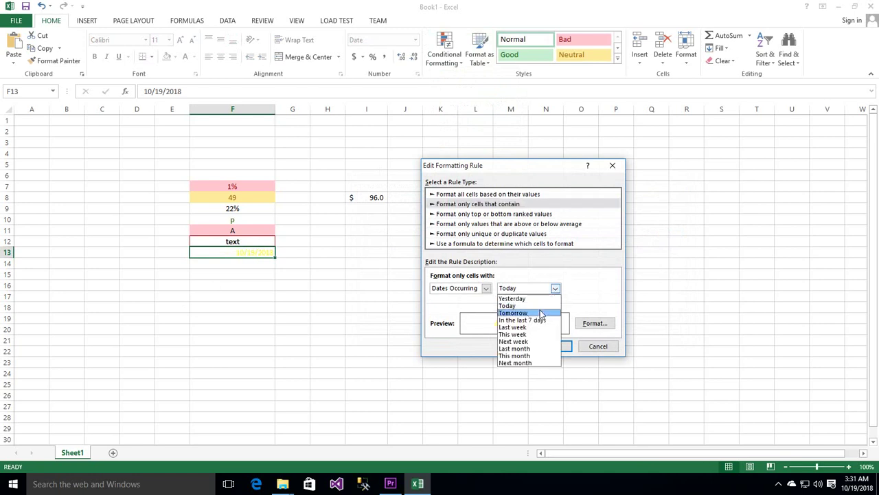
pyautogui.click(531, 313)
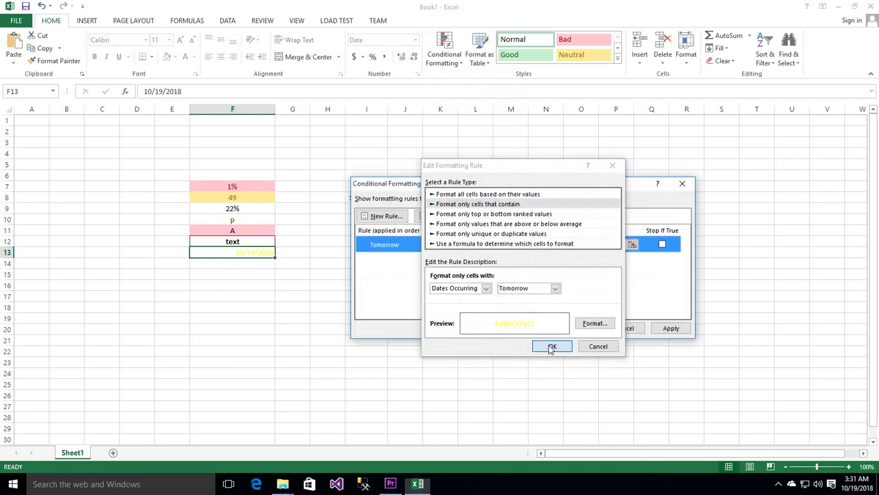
pyautogui.click(549, 346)
pyautogui.click(570, 328)
pyautogui.click(366, 317)
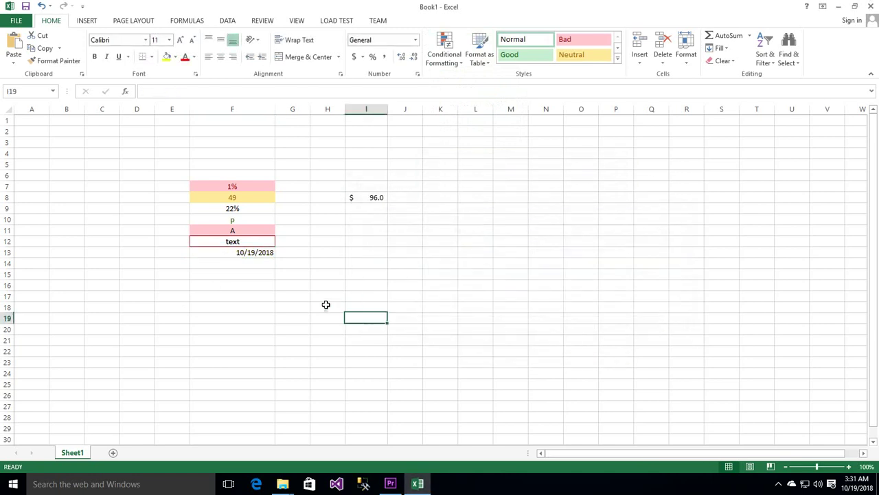
# Step: Change F13's date to 10/20/2018, then bring up the Highlight Cells Rules menu
pyautogui.click(244, 252)
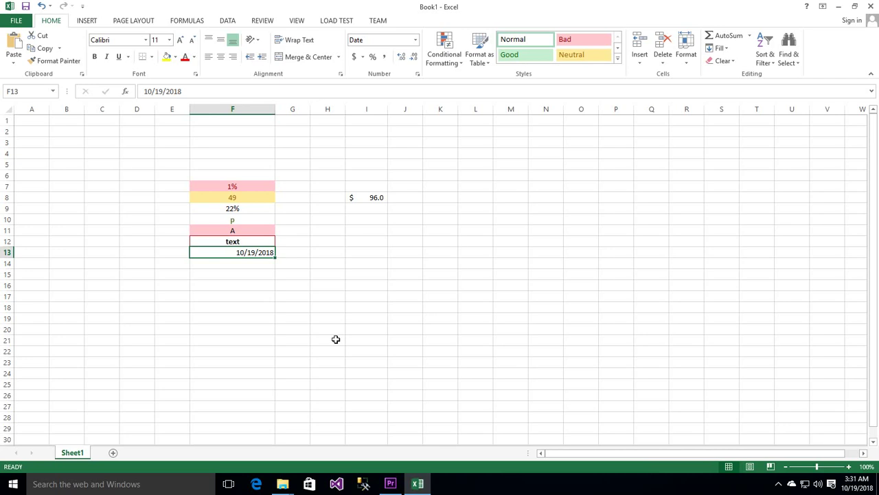
pyautogui.press('F2')
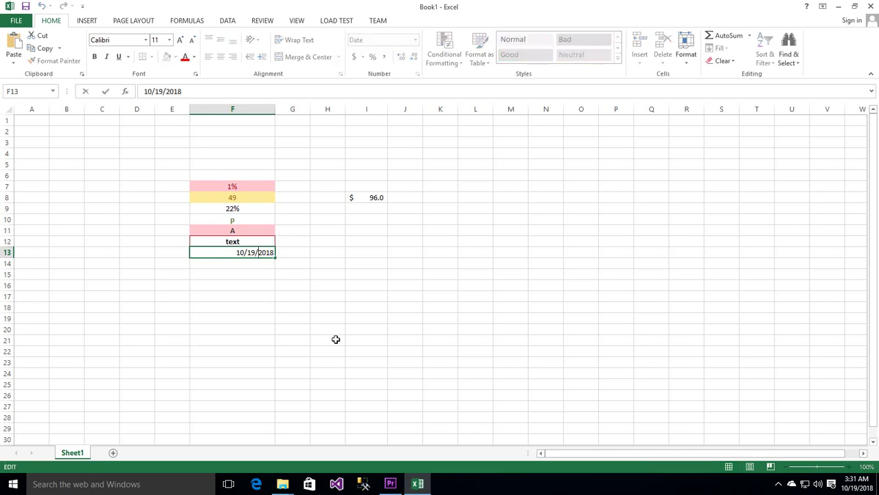
pyautogui.press('BackSpace')
pyautogui.press('BackSpace')
pyautogui.write('20')
pyautogui.press('Return')
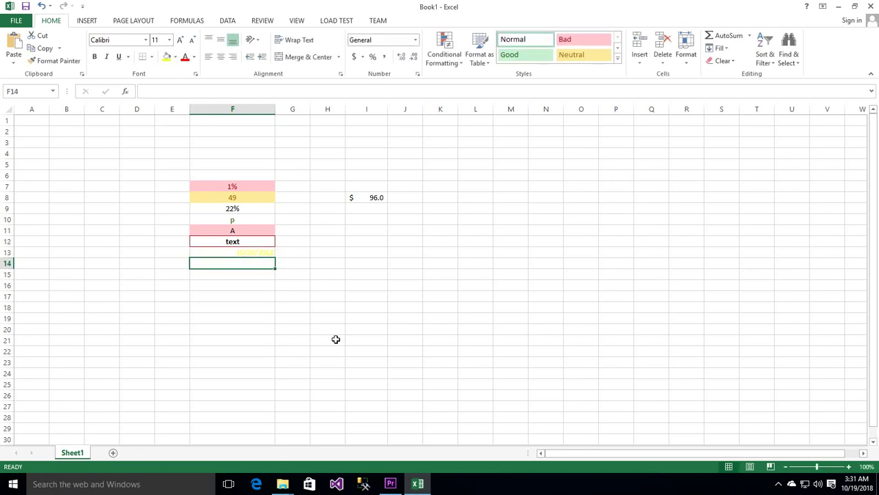
pyautogui.click(445, 54)
pyautogui.moveTo(488, 80)
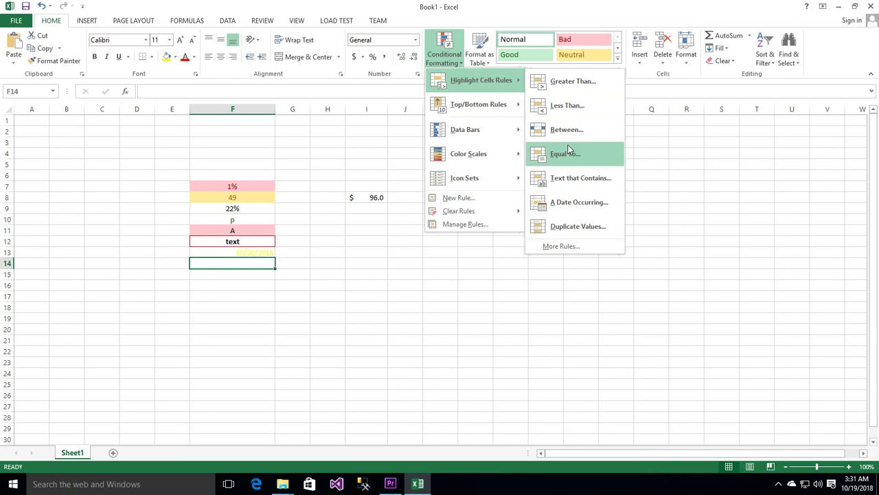
# Step: Add a Duplicate Values rule with Light Red Fill with Dark Red Text
pyautogui.click(569, 226)
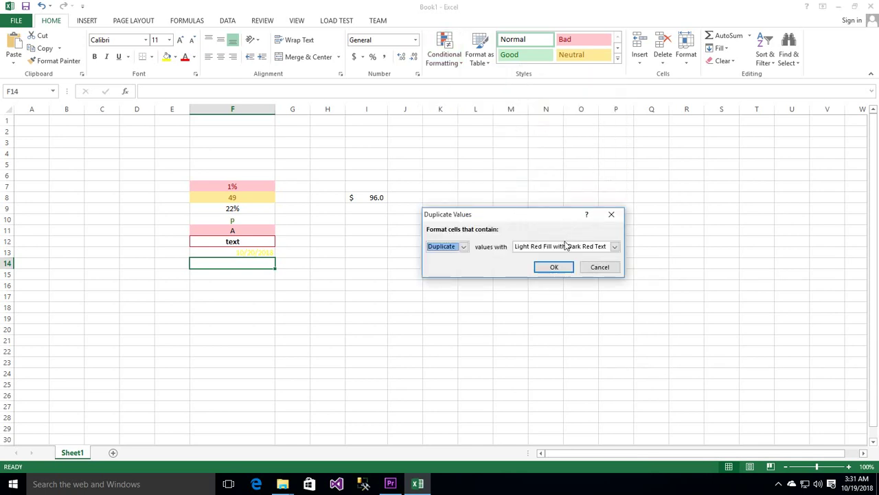
pyautogui.click(582, 249)
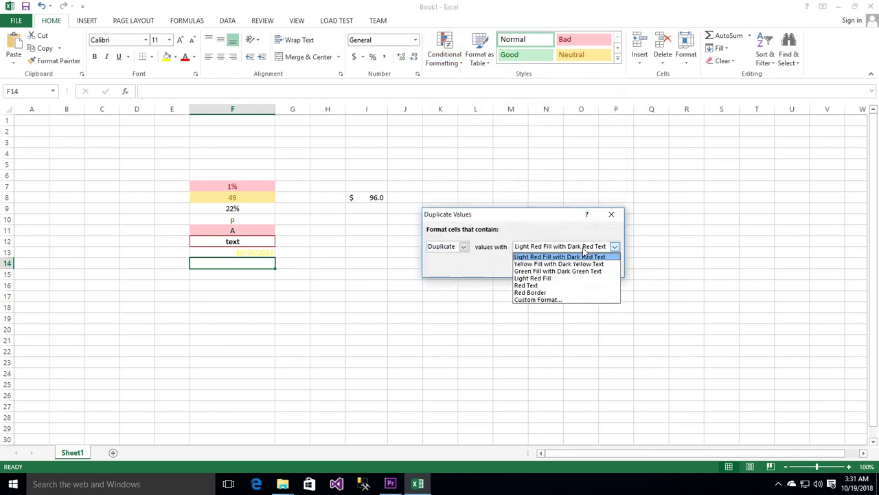
pyautogui.click(584, 256)
pyautogui.click(463, 246)
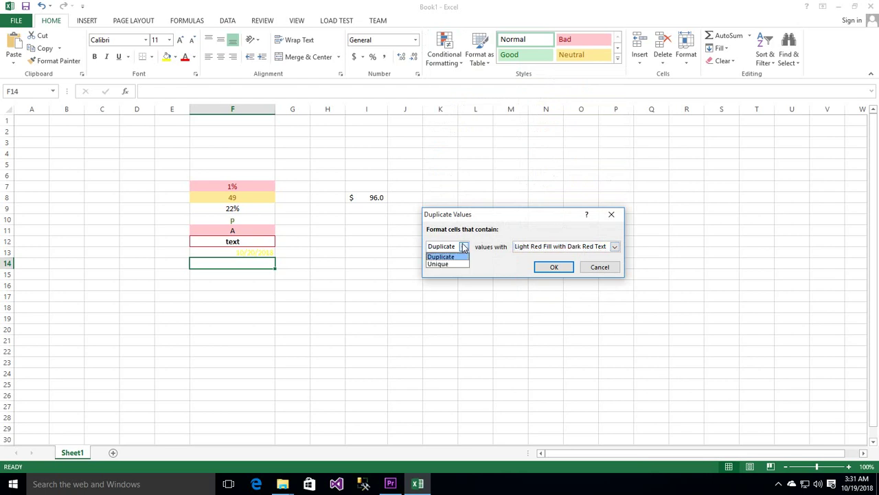
pyautogui.click(446, 257)
pyautogui.click(554, 267)
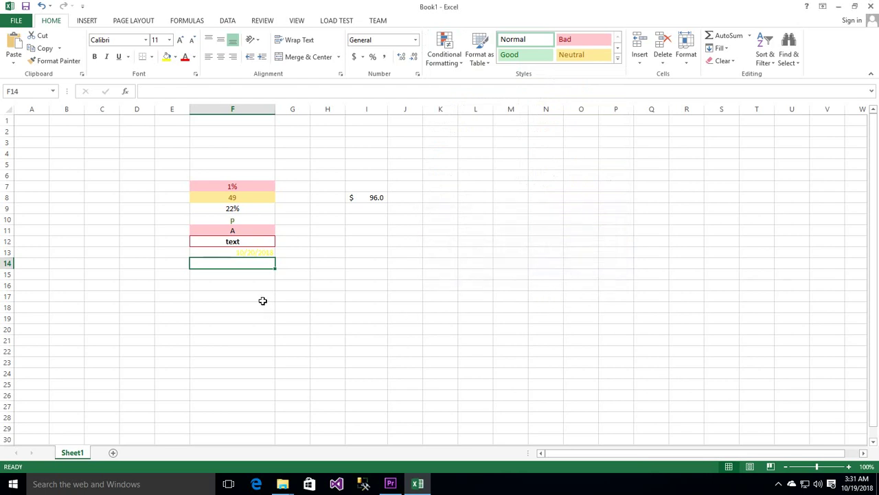
# Step: Test the rule with entries 'text' and 'asd' in F14, then clear F14:F16
pyautogui.write('text')
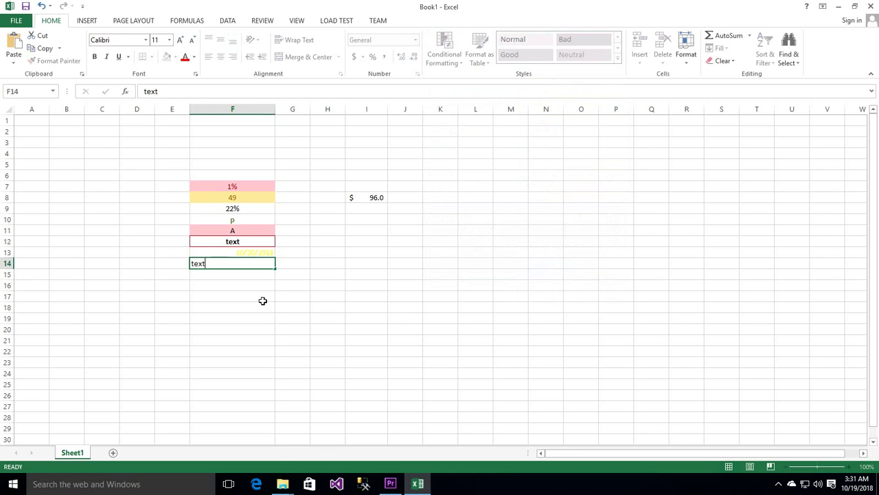
pyautogui.press('Return')
pyautogui.press('Up')
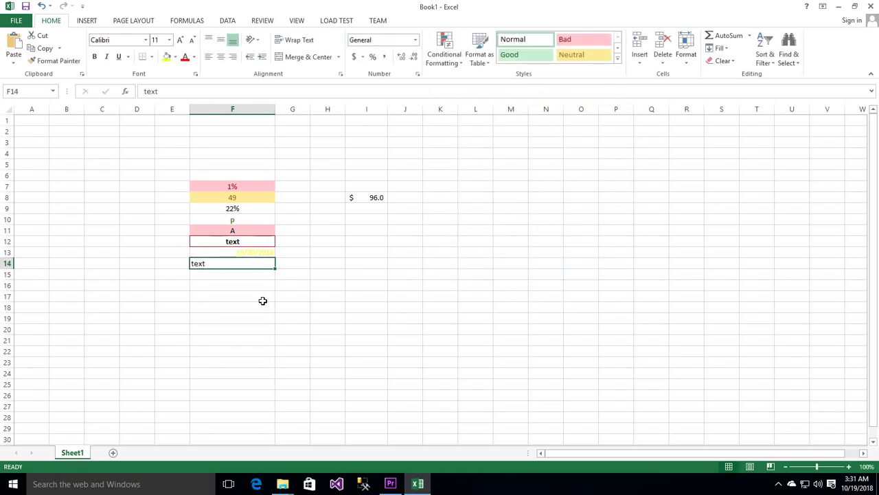
pyautogui.write('asd')
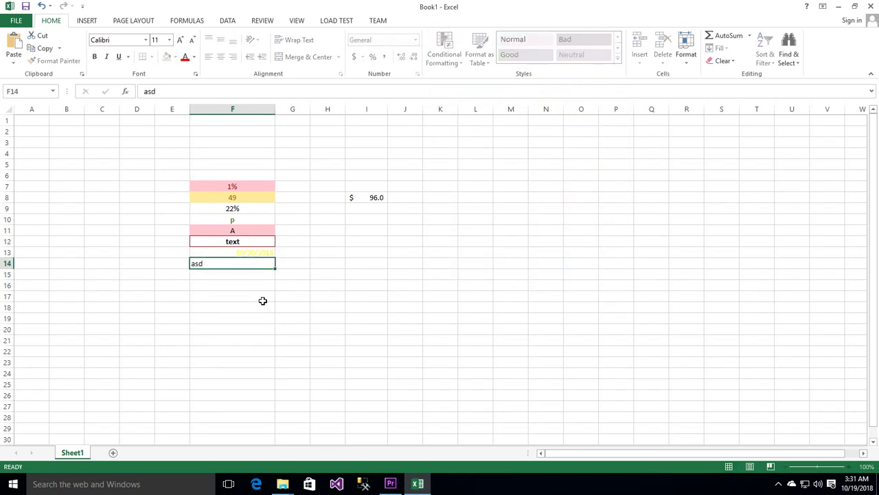
pyautogui.press('Return')
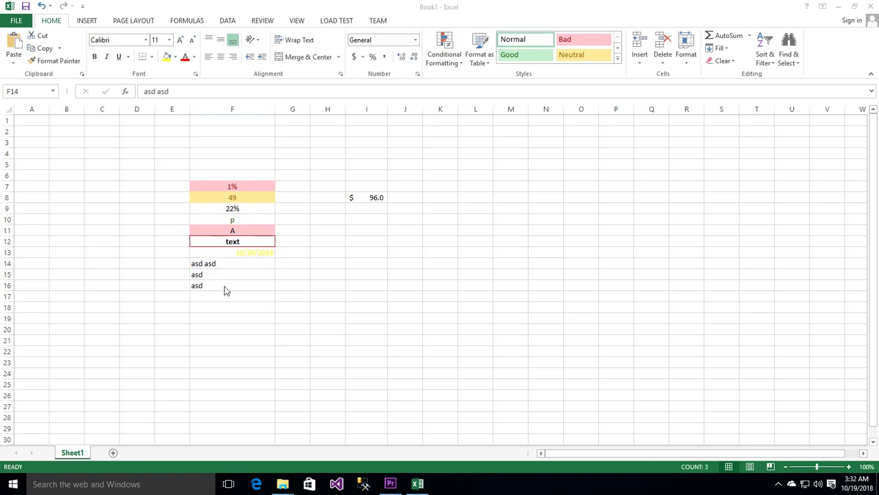
pyautogui.click(226, 298)
pyautogui.moveTo(226, 283); pyautogui.dragTo(226, 264)
pyautogui.press('Delete')
# Step: Enter four names in B6:B9, with the first name repeated in B8
pyautogui.click(241, 340)
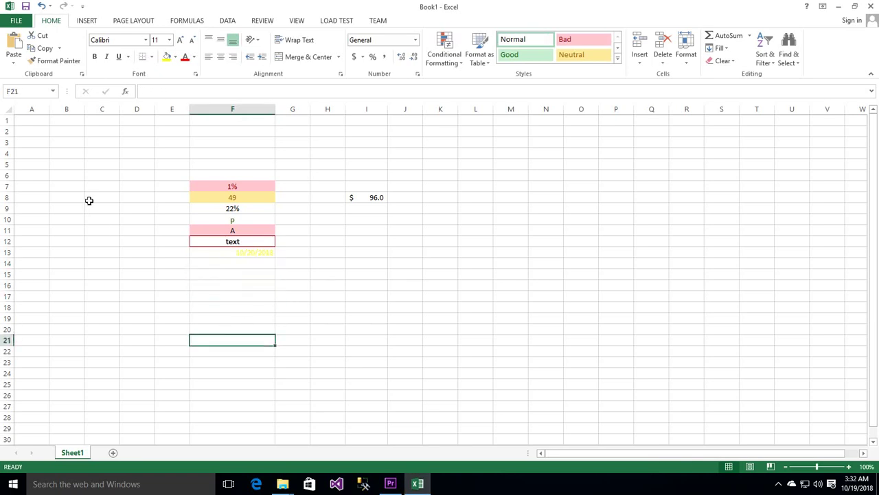
pyautogui.click(70, 173)
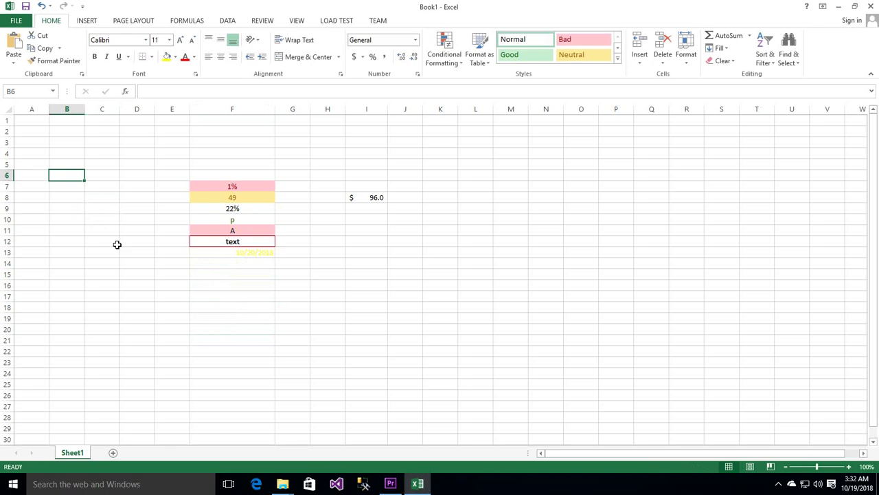
pyautogui.write('wasi')
pyautogui.press('Return')
pyautogui.write('ali')
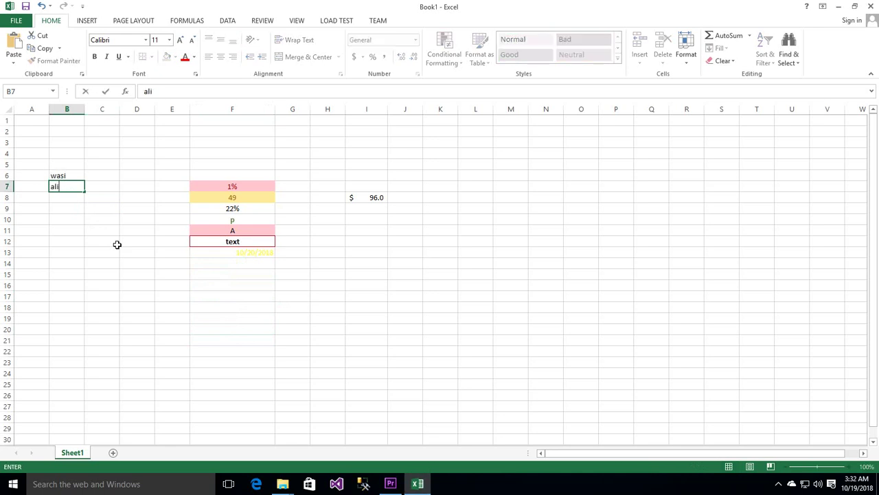
pyautogui.press('Return')
pyautogui.write('wasi')
pyautogui.press('Return')
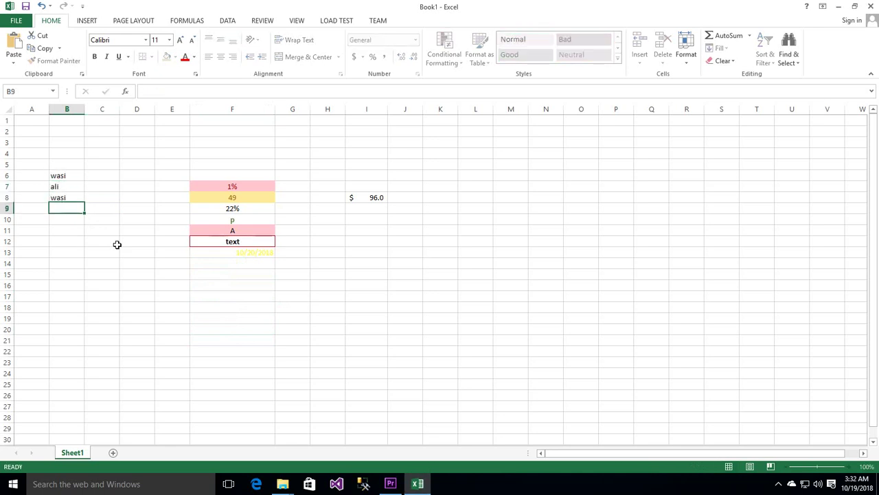
pyautogui.write('raz')
pyautogui.press('Return')
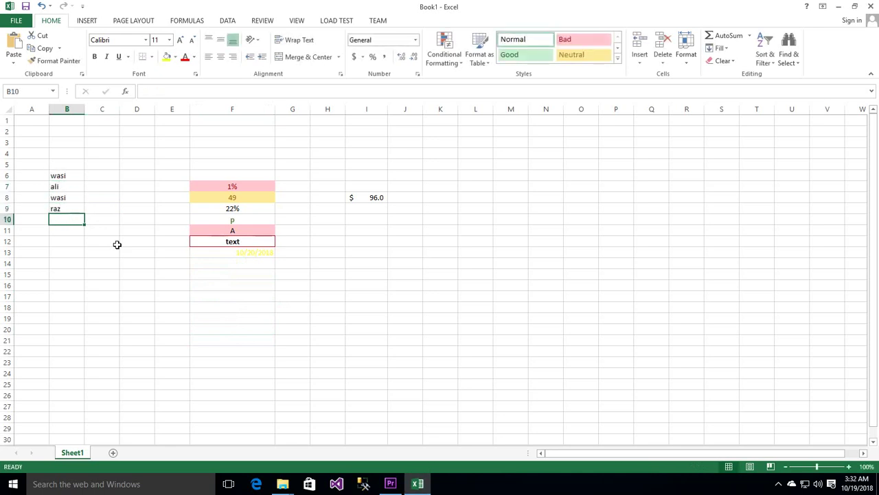
pyautogui.moveTo(71, 176); pyautogui.dragTo(65, 209)
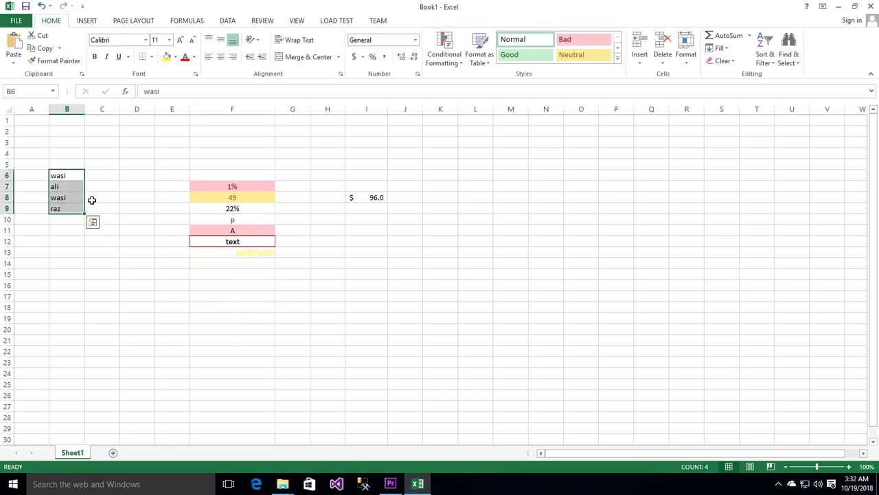
pyautogui.click(137, 195)
pyautogui.moveTo(69, 175); pyautogui.dragTo(80, 207)
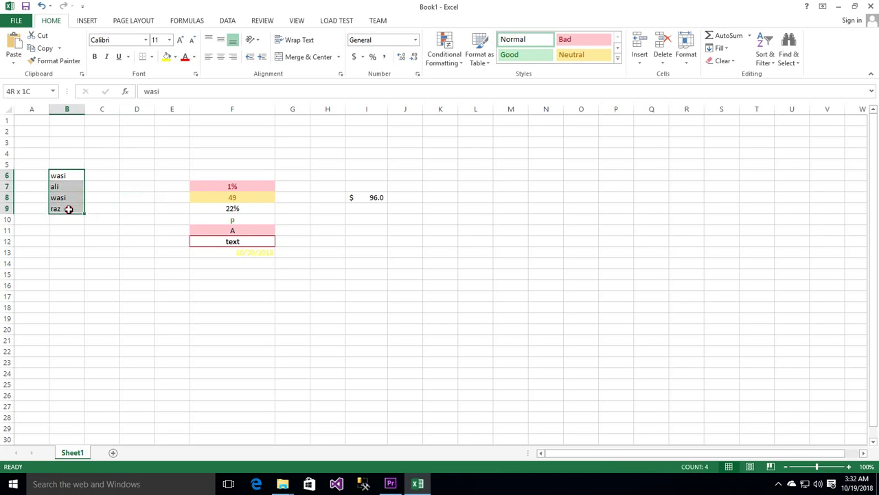
# Step: Enter fail, pass, fail, fail in C6:C9, correcting the misspelled C8 entry
pyautogui.click(109, 178)
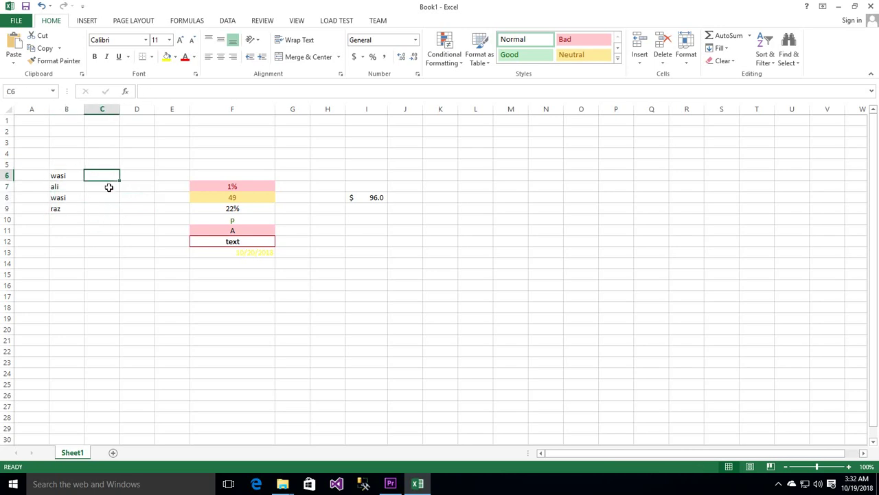
pyautogui.write('fai')
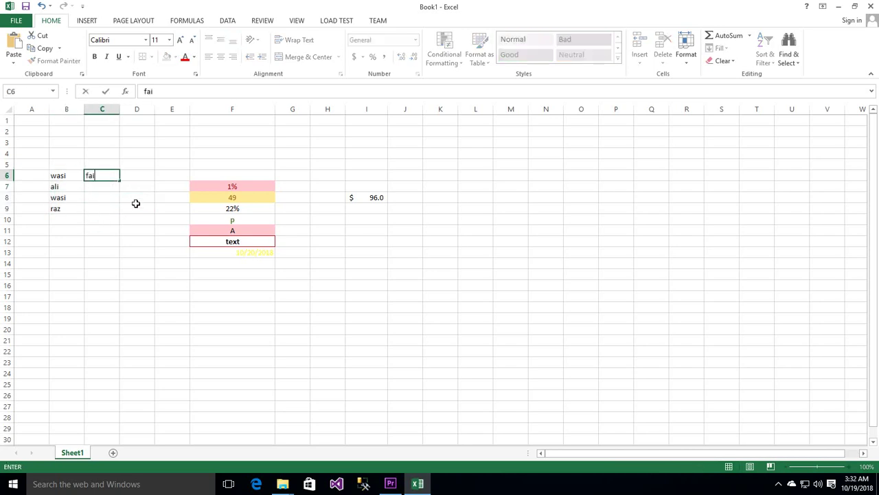
pyautogui.write('l')
pyautogui.press('Return')
pyautogui.write('pass')
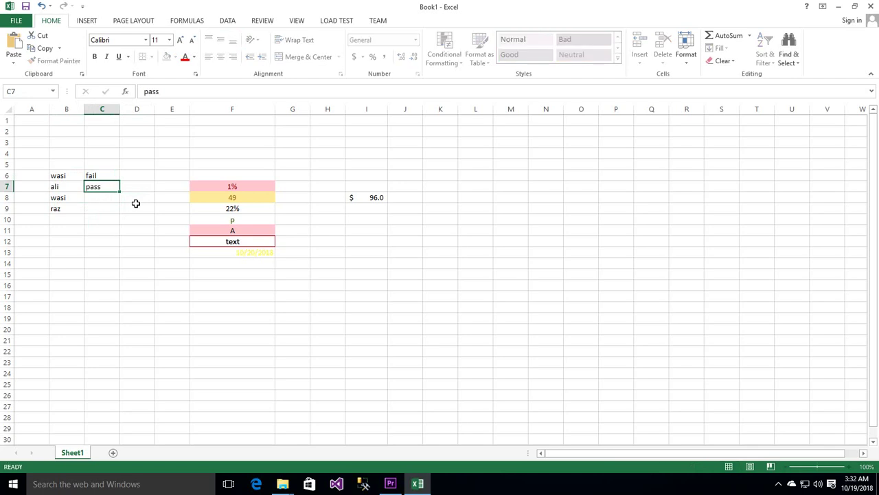
pyautogui.press('Return')
pyautogui.write('fial')
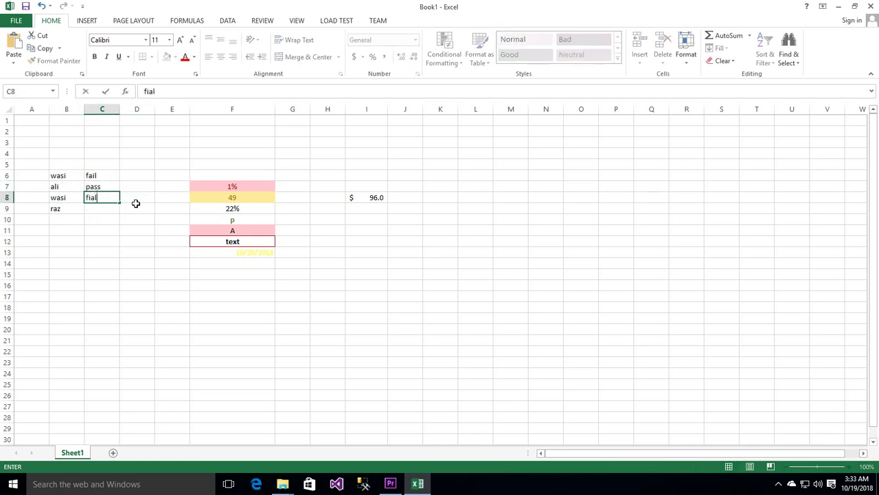
pyautogui.press('Return')
pyautogui.write('fail')
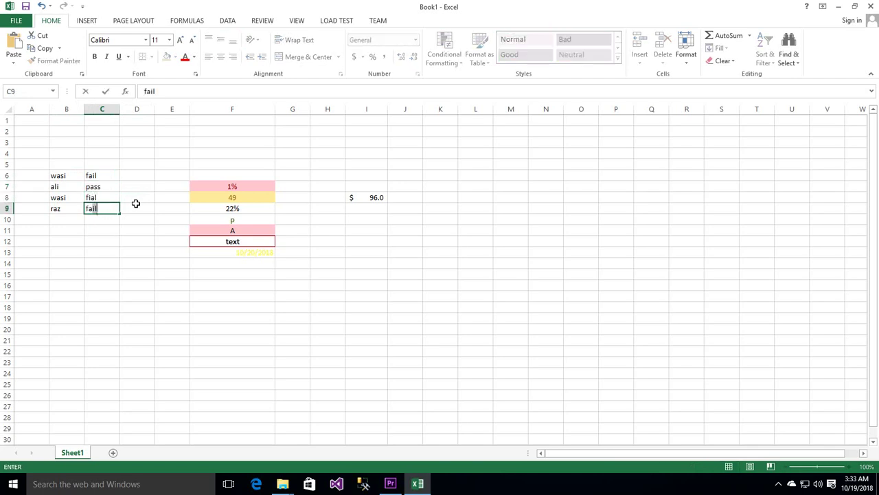
pyautogui.press('Return')
pyautogui.press('Up')
pyautogui.press('Up')
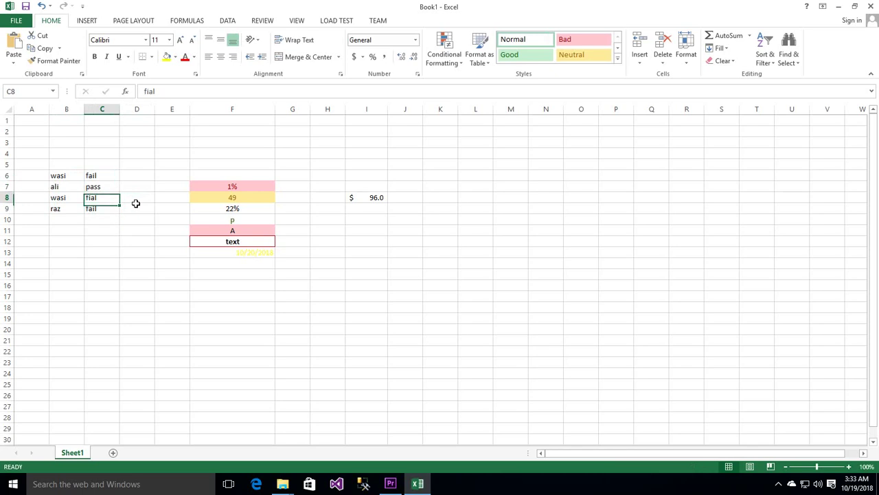
pyautogui.write('fail')
pyautogui.press('Return')
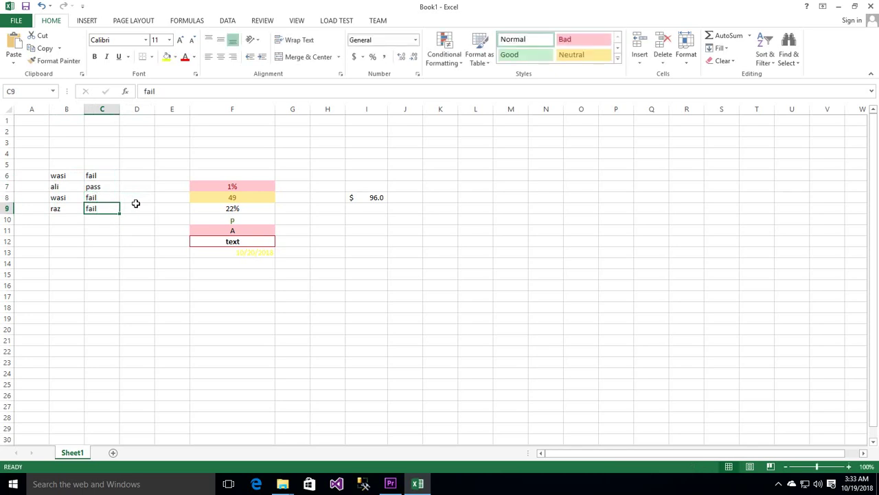
# Step: Select the results range C6:C9 for formatting
pyautogui.click(107, 176)
pyautogui.doubleClick(108, 185)
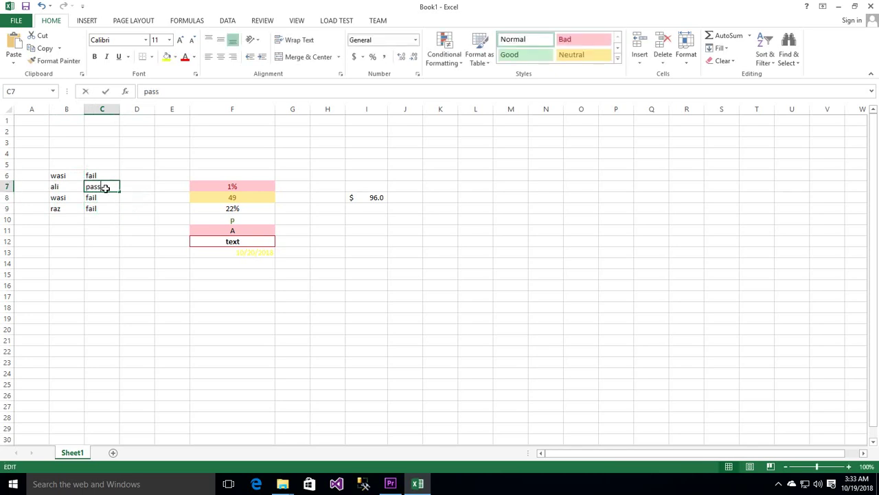
pyautogui.click(123, 229)
pyautogui.moveTo(107, 176); pyautogui.dragTo(108, 208)
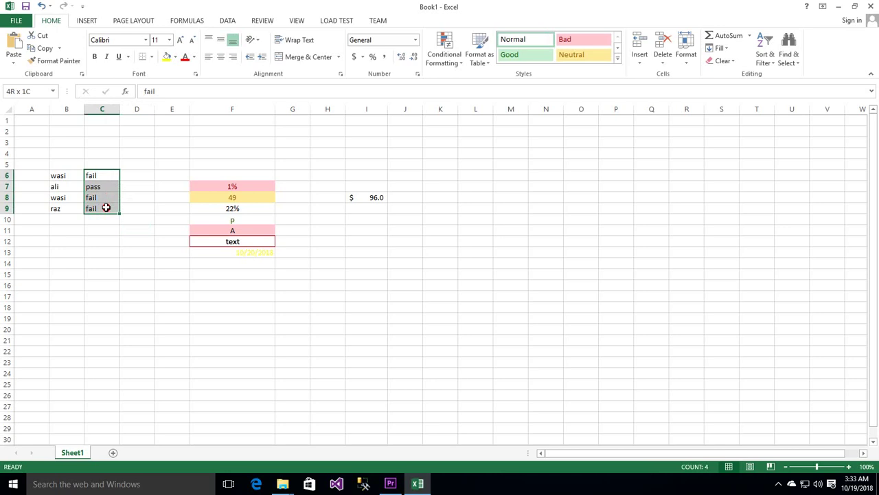
pyautogui.click(111, 251)
pyautogui.click(96, 176)
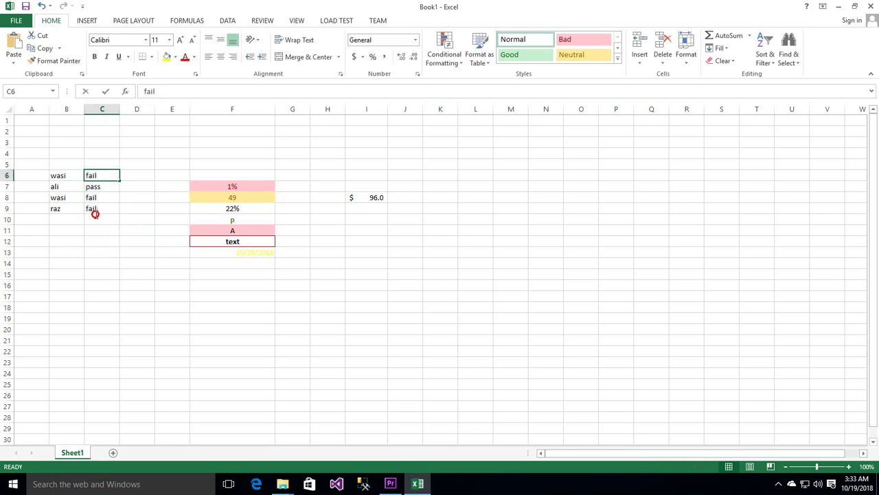
pyautogui.click(101, 235)
pyautogui.moveTo(108, 209); pyautogui.dragTo(108, 176)
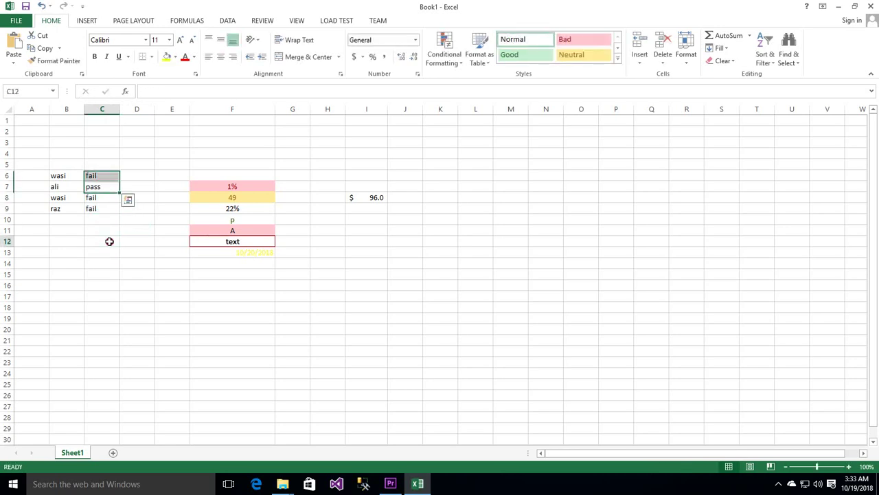
pyautogui.click(108, 241)
pyautogui.moveTo(98, 206); pyautogui.dragTo(94, 175)
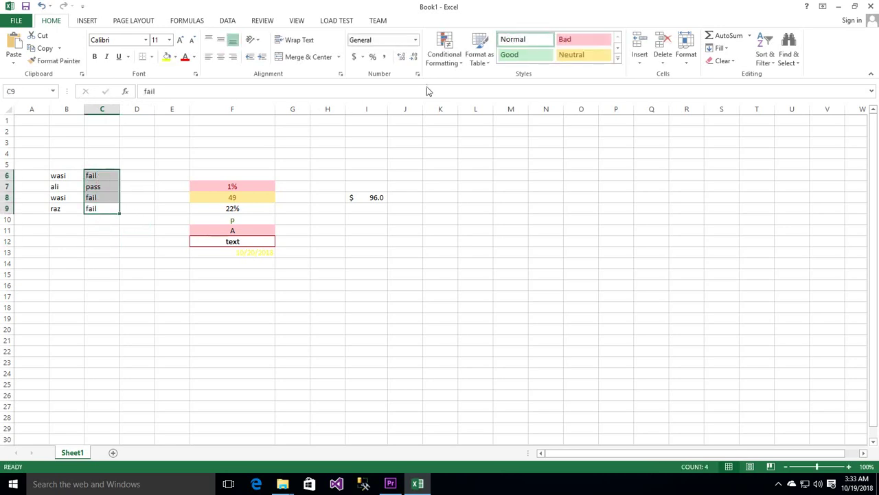
# Step: Start a Duplicate Values highlight rule on C6:C9, previewing Unique before returning to Duplicate
pyautogui.click(454, 60)
pyautogui.moveTo(477, 81)
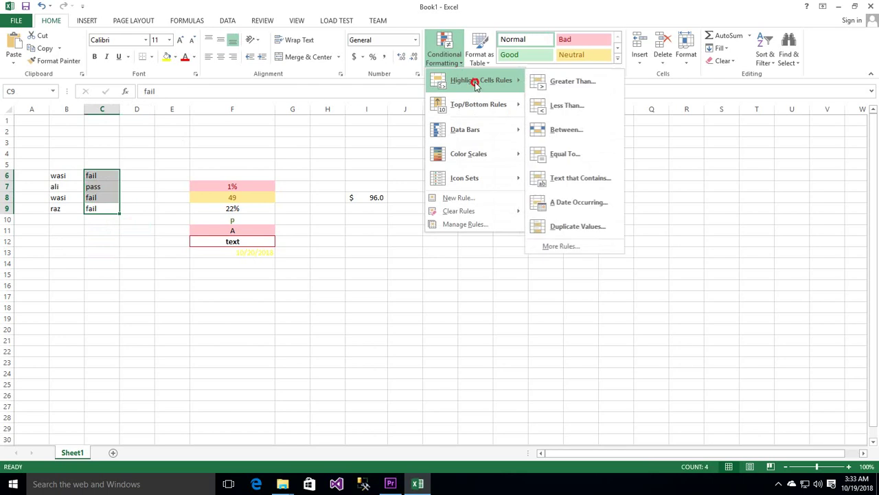
pyautogui.click(582, 230)
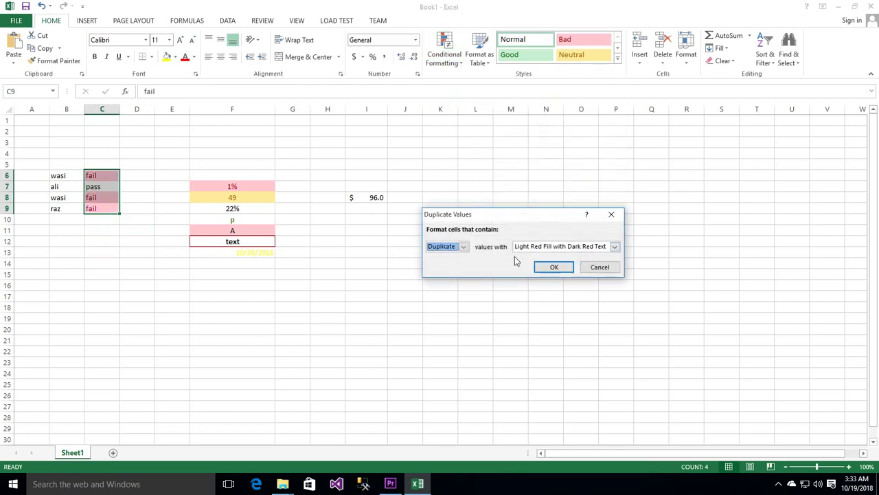
pyautogui.click(454, 247)
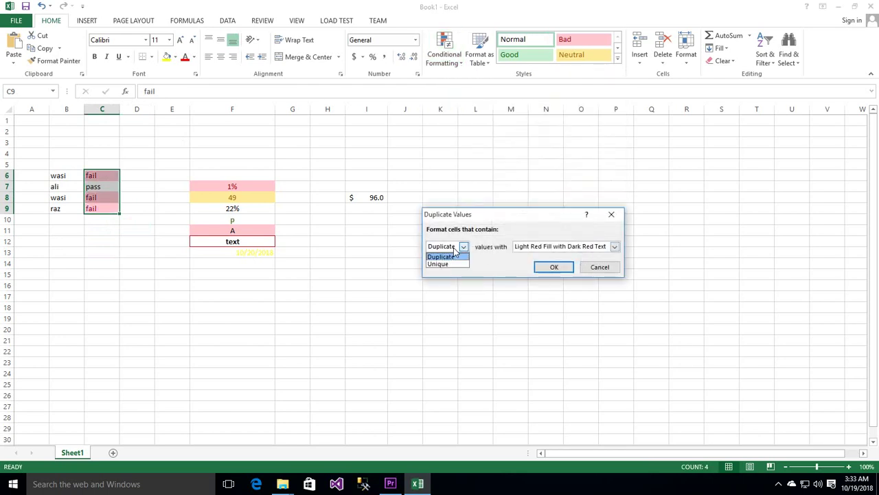
pyautogui.click(452, 264)
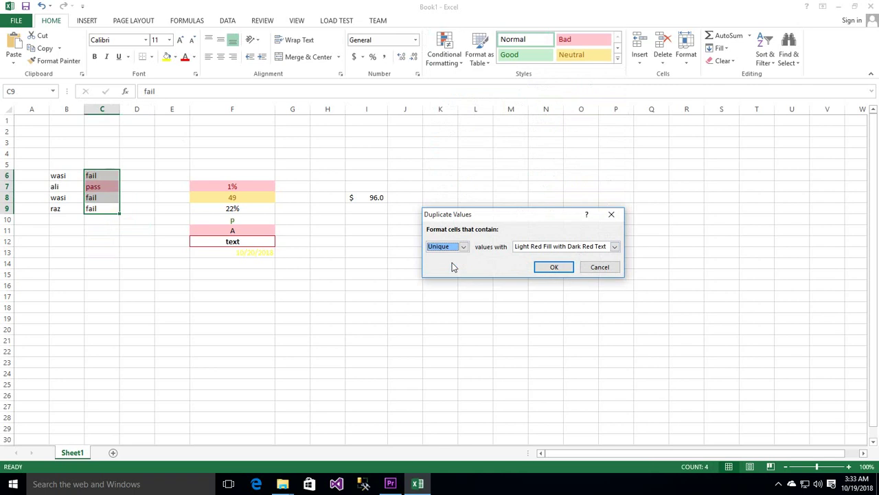
pyautogui.click(464, 246)
pyautogui.click(443, 255)
# Step: Apply the Green Fill with Dark Green Text format to the duplicates, then inspect cell C8
pyautogui.click(614, 246)
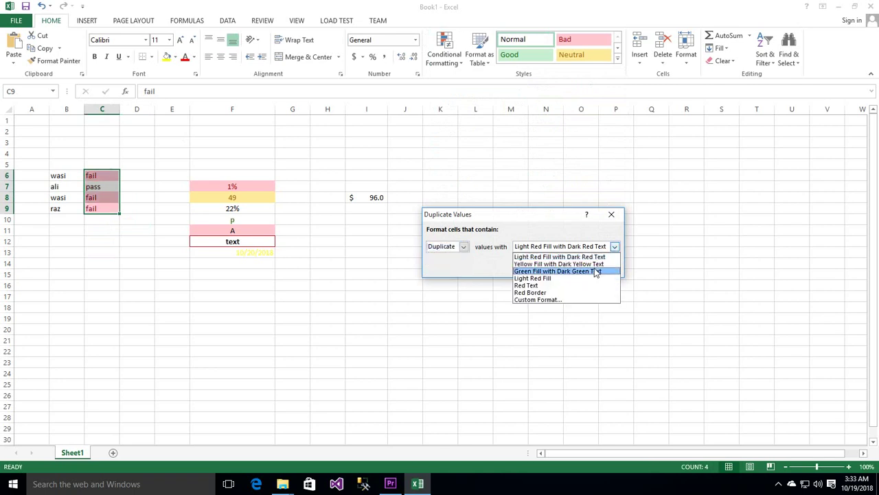
pyautogui.click(526, 278)
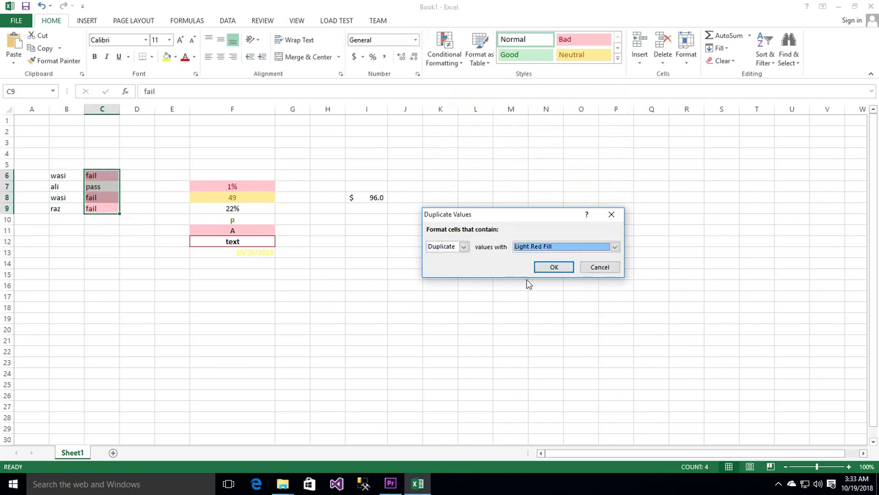
pyautogui.click(574, 250)
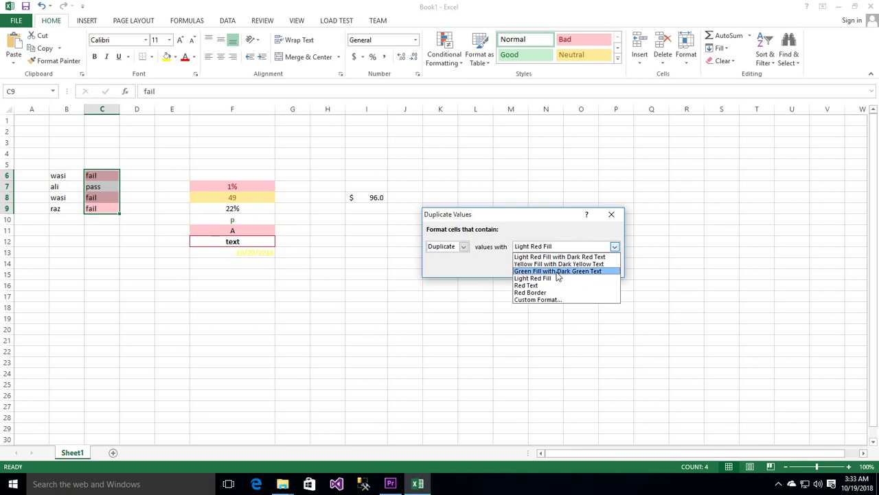
pyautogui.click(557, 271)
pyautogui.click(558, 273)
pyautogui.click(406, 285)
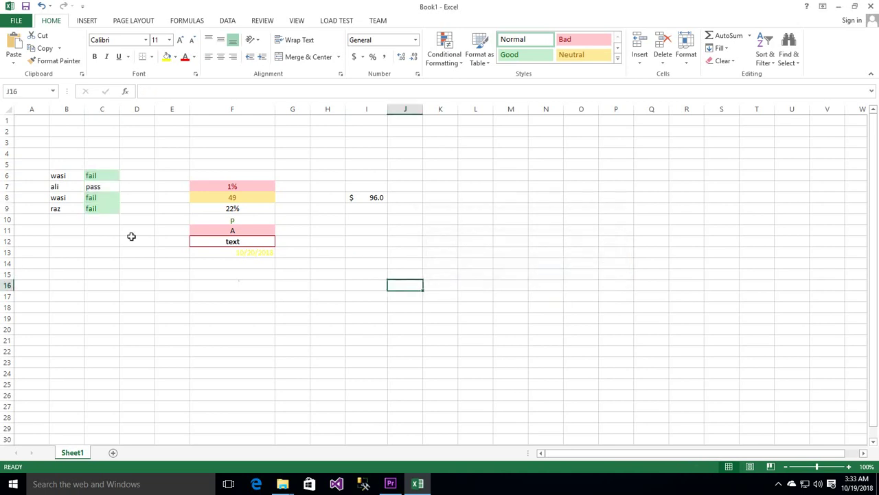
pyautogui.doubleClick(106, 198)
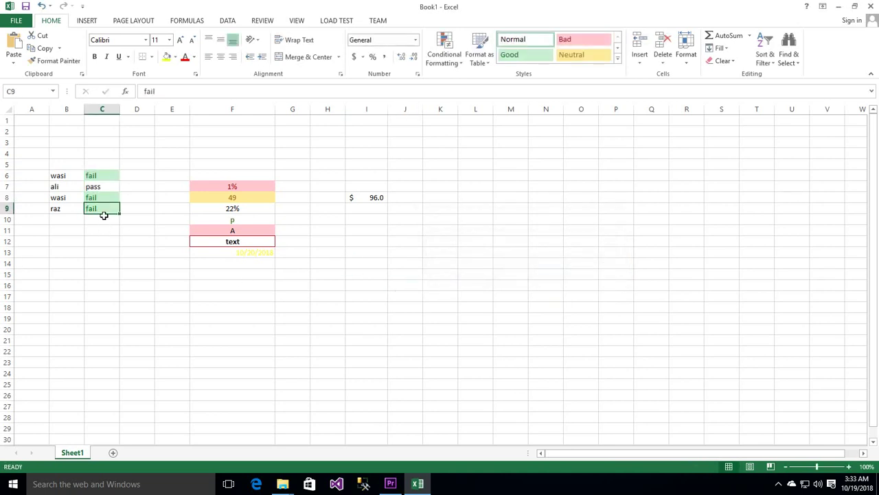
pyautogui.press('Escape')
pyautogui.click(98, 178)
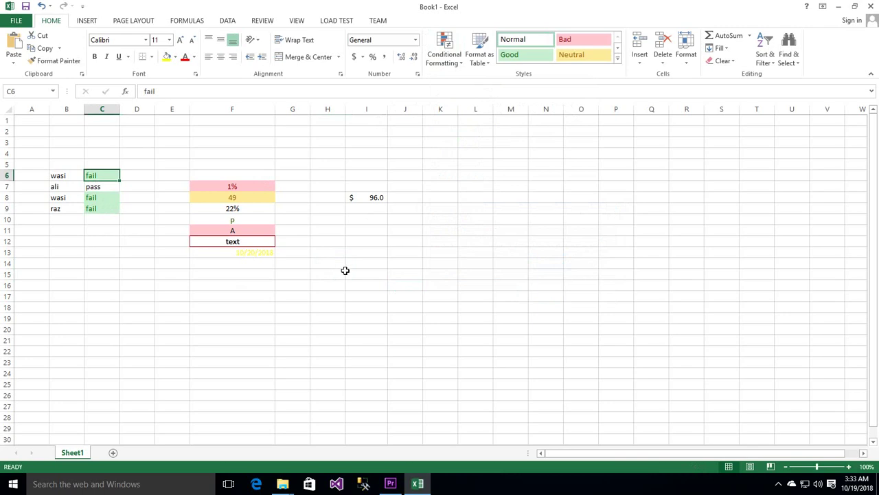
pyautogui.click(447, 56)
pyautogui.moveTo(495, 81)
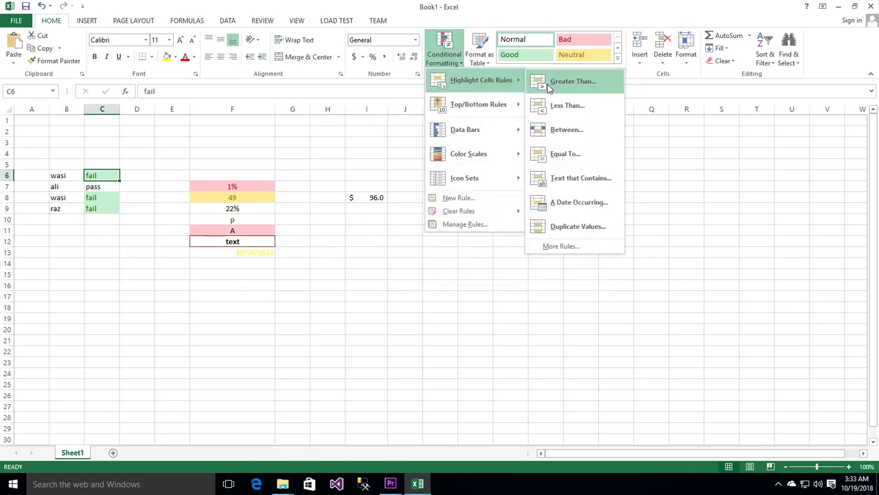
pyautogui.click(421, 243)
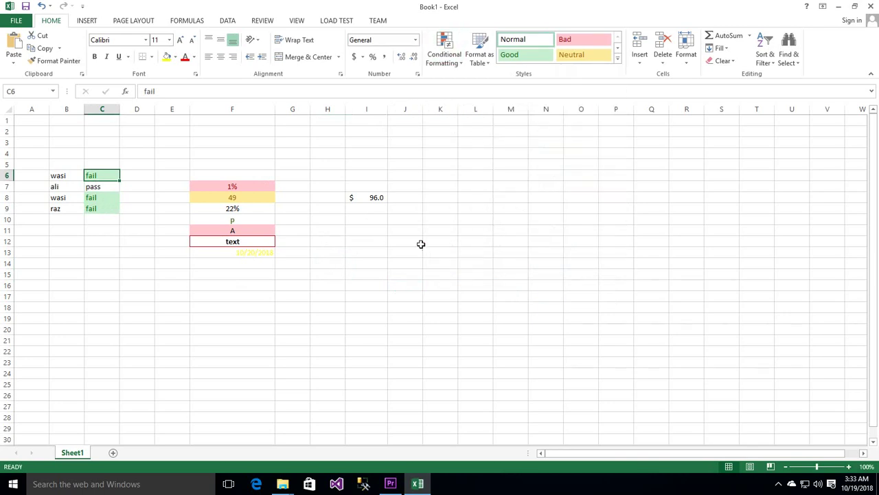